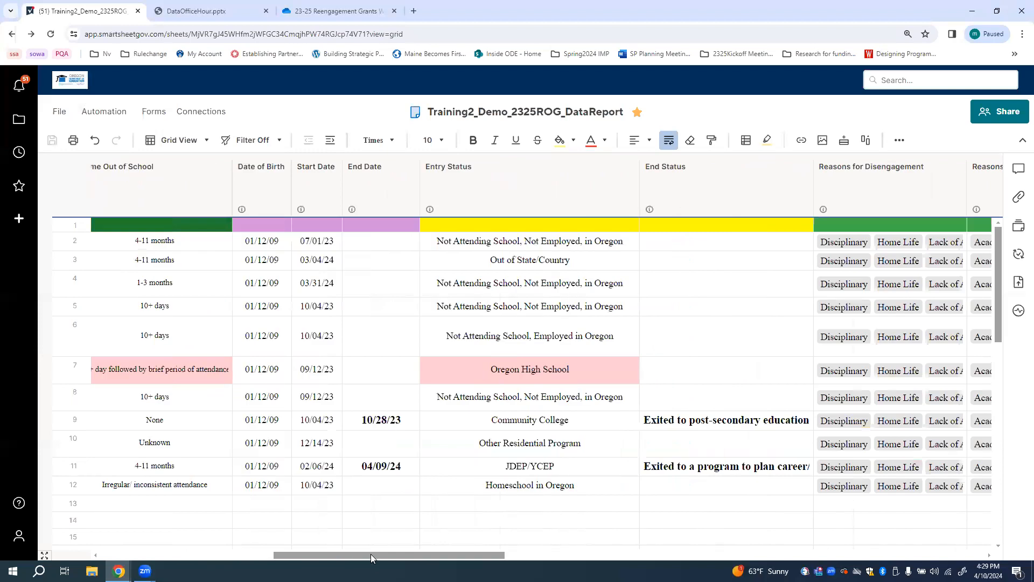
- Examine the data report's columns from Program Year across to High School Credential Sought, including the Eligibility Code column
left_click_drag(371, 554, 358, 554)
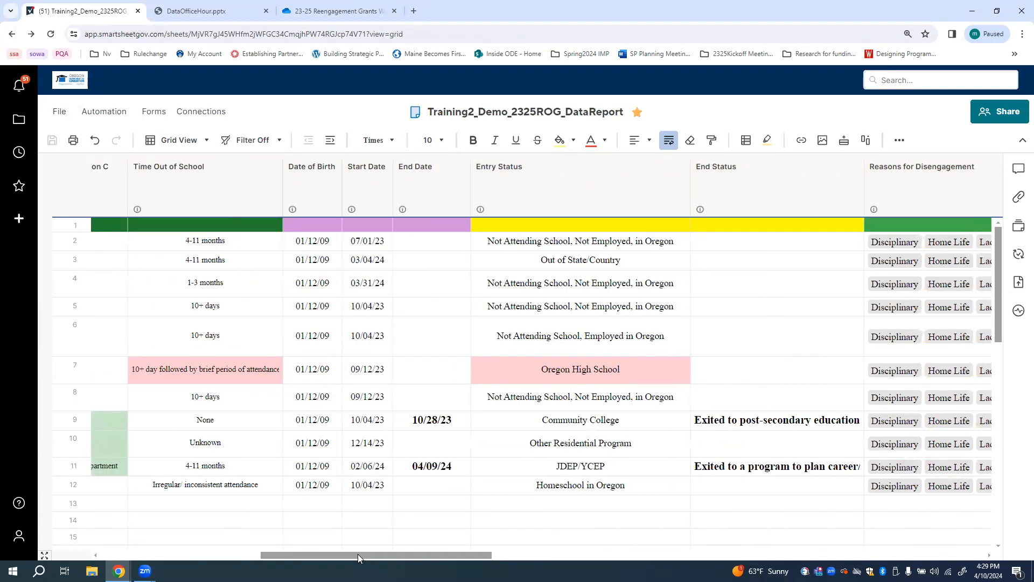
left_click_drag(357, 554, 638, 557)
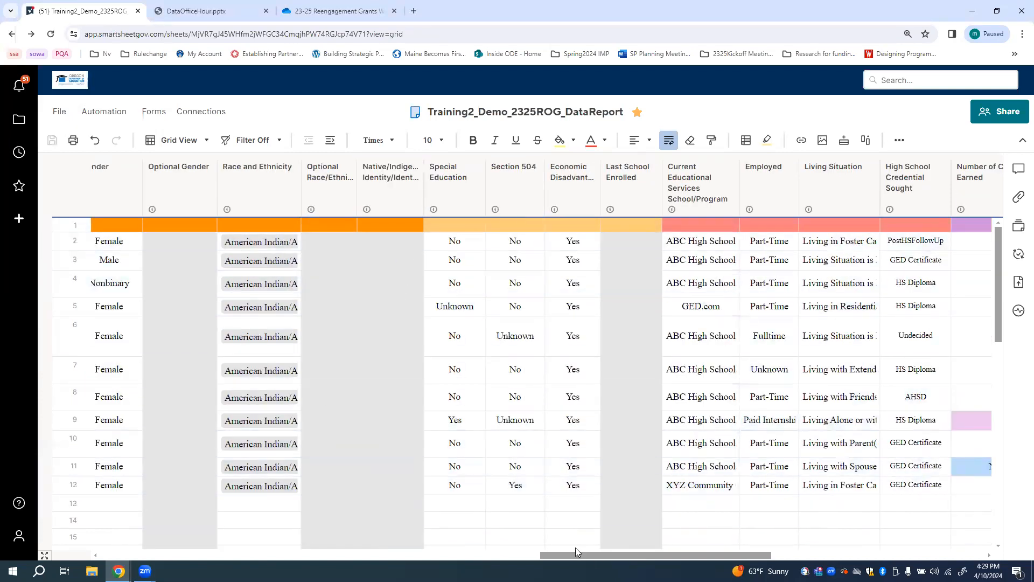
left_click_drag(579, 554, 344, 541)
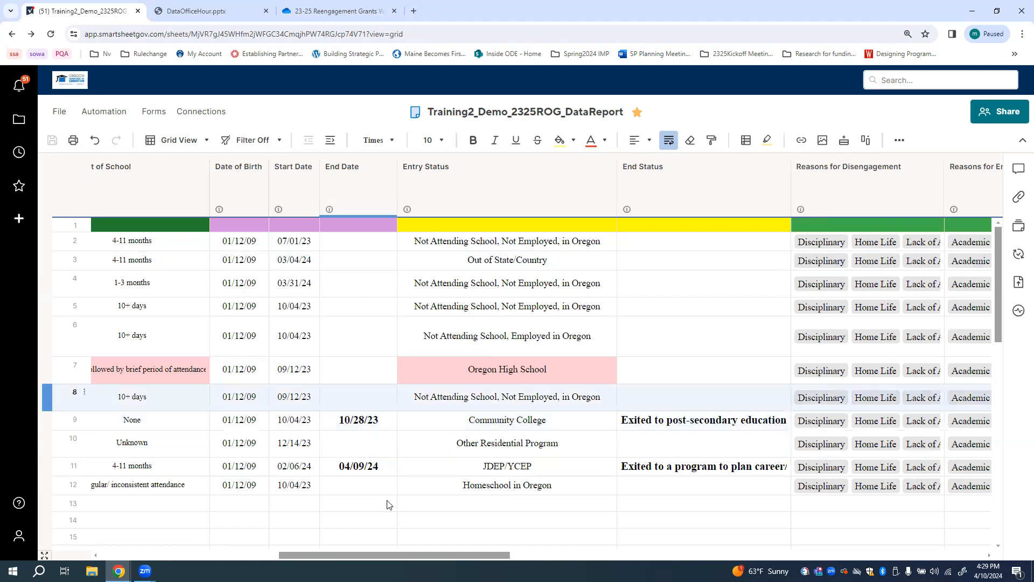
left_click_drag(386, 554, 250, 546)
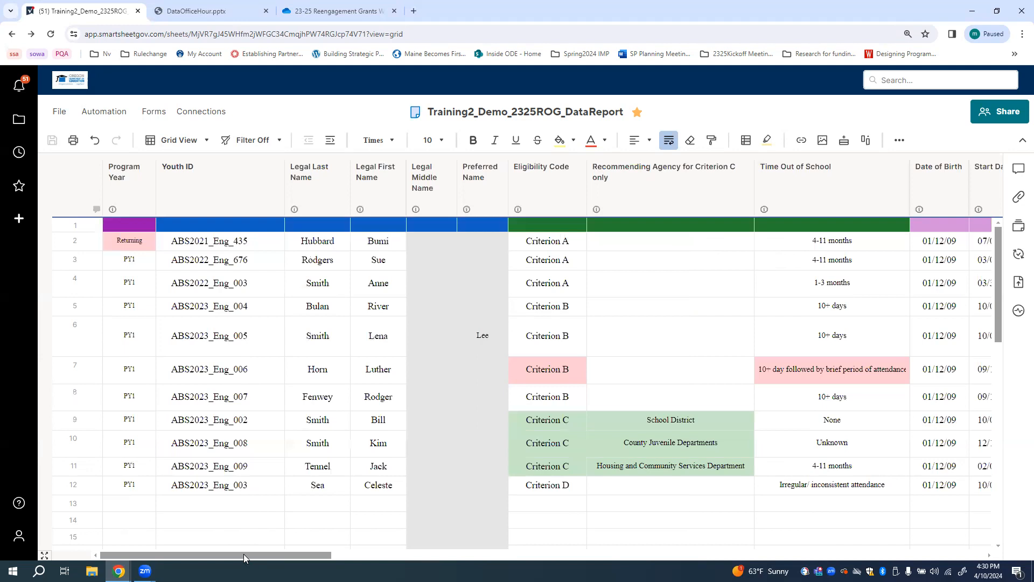
left_click_drag(243, 554, 496, 556)
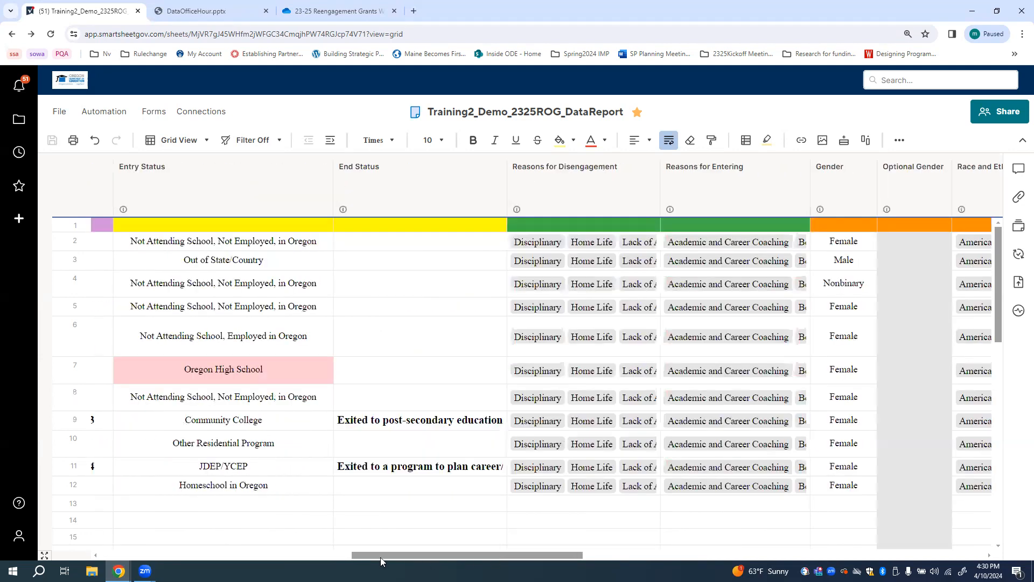
left_click(184, 555)
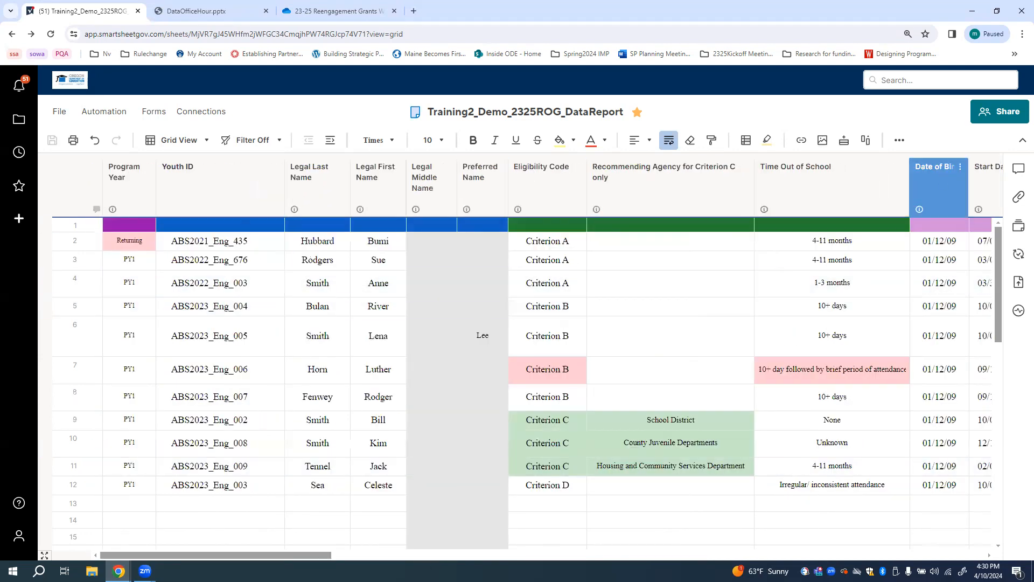
left_click_drag(1000, 254, 998, 217)
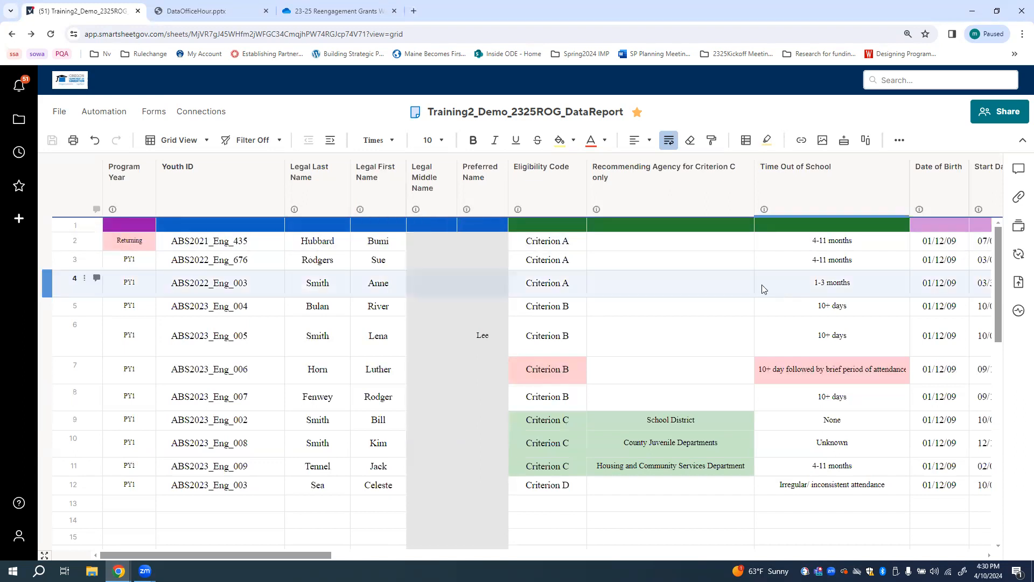
mouse_move(518, 211)
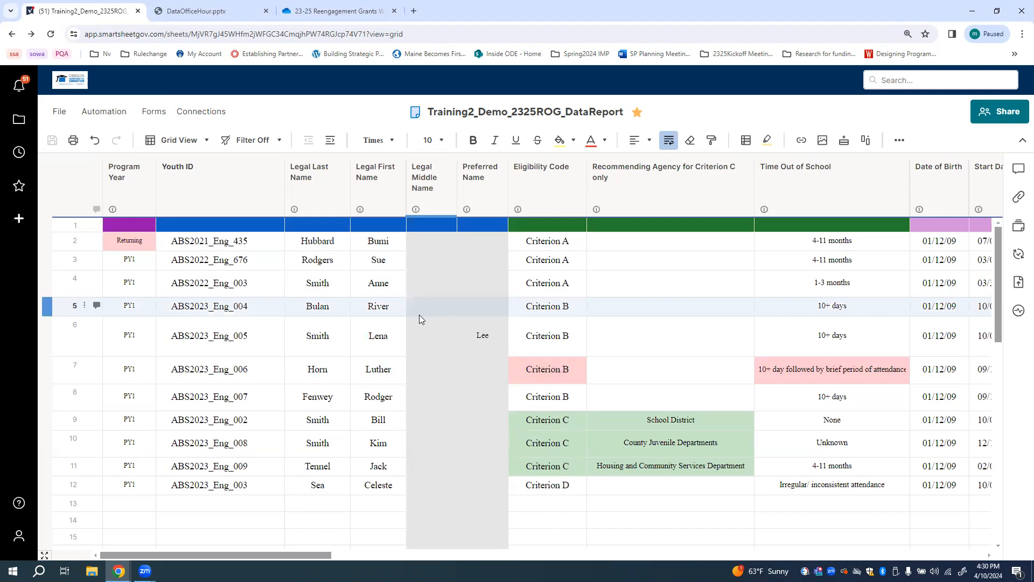
- Switch to the 2023-2025 Reengagement Data Manual and review the data elements listed in its table of contents
left_click(333, 14)
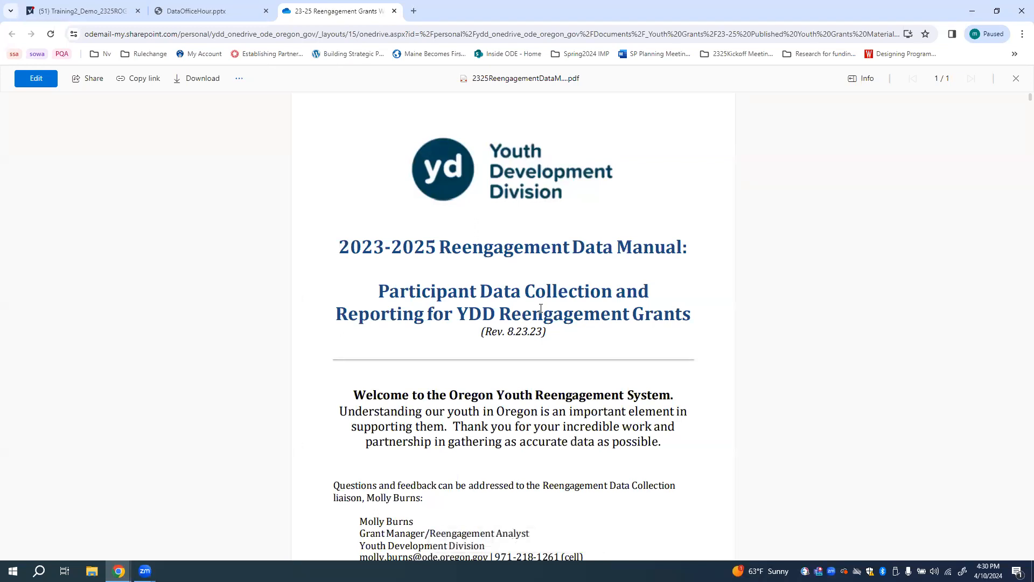
scroll(541, 310, "down", 8)
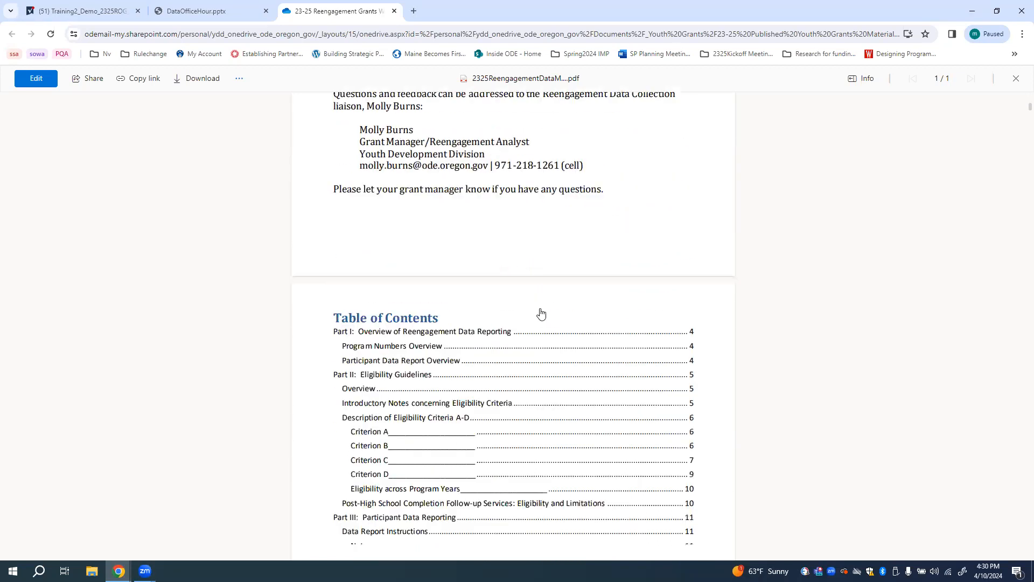
scroll(538, 313, "down", 5)
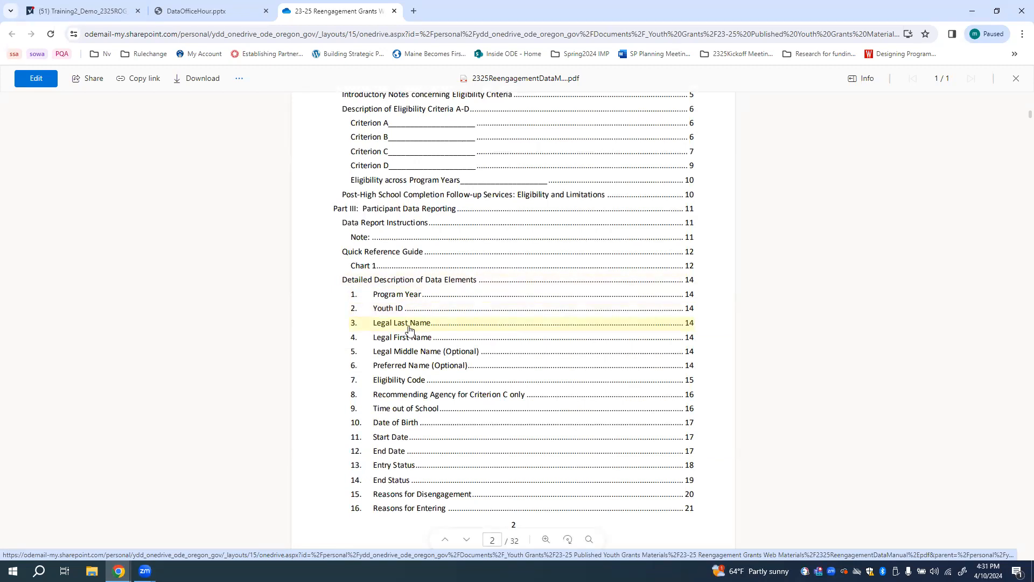
scroll(472, 443, "down", 3)
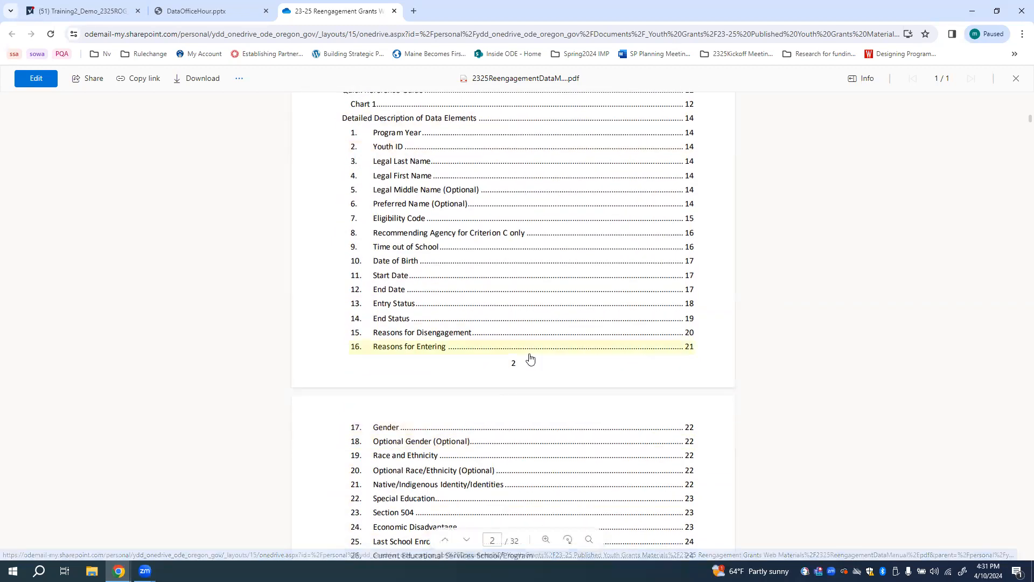
scroll(531, 358, "up", 6)
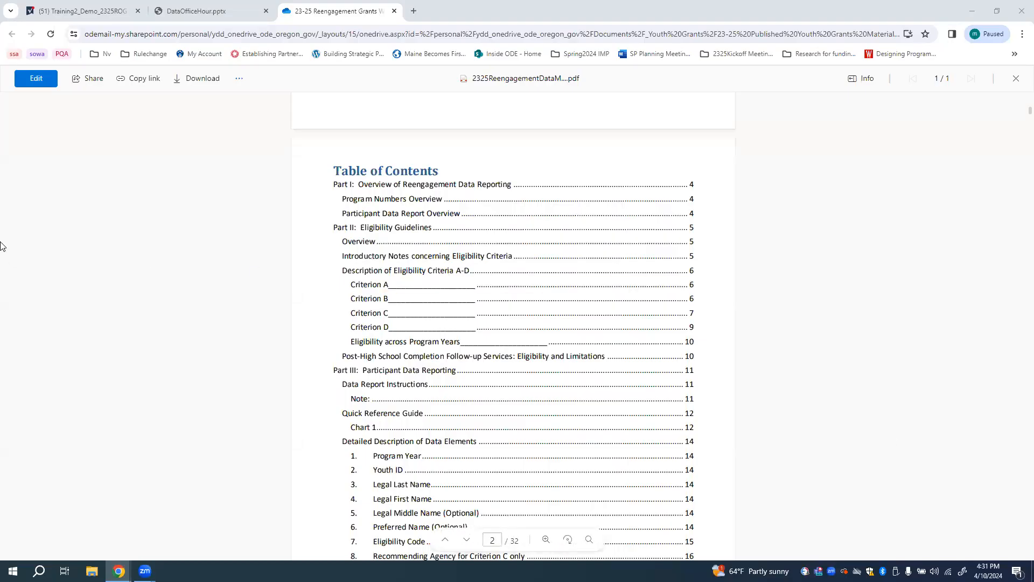
- Return to the Training2_Demo_2325ROG_DataReport sheet, display it at 100% zoom, and narrow the Youth ID column
left_click(91, 14)
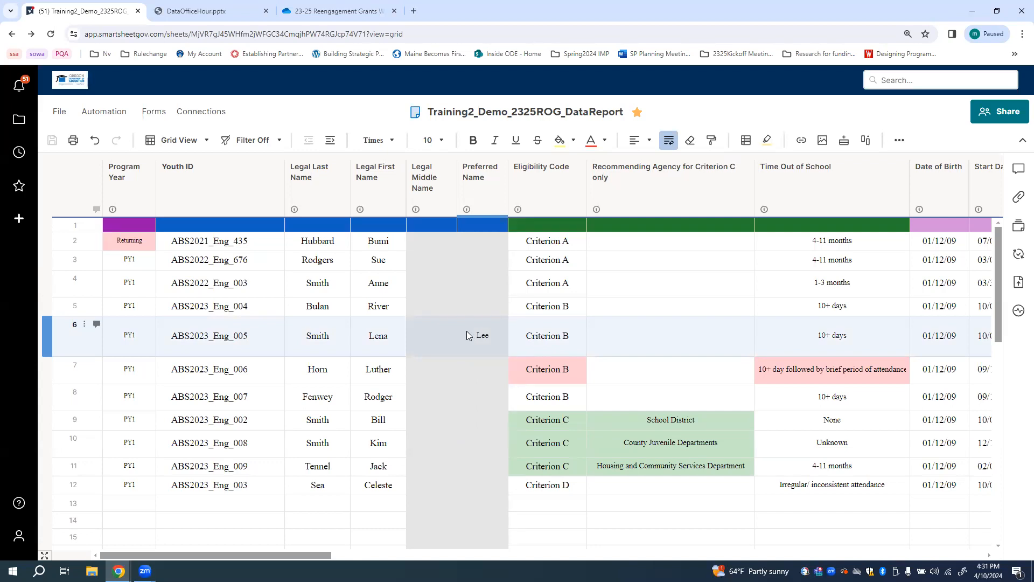
key("ctrl+minus")
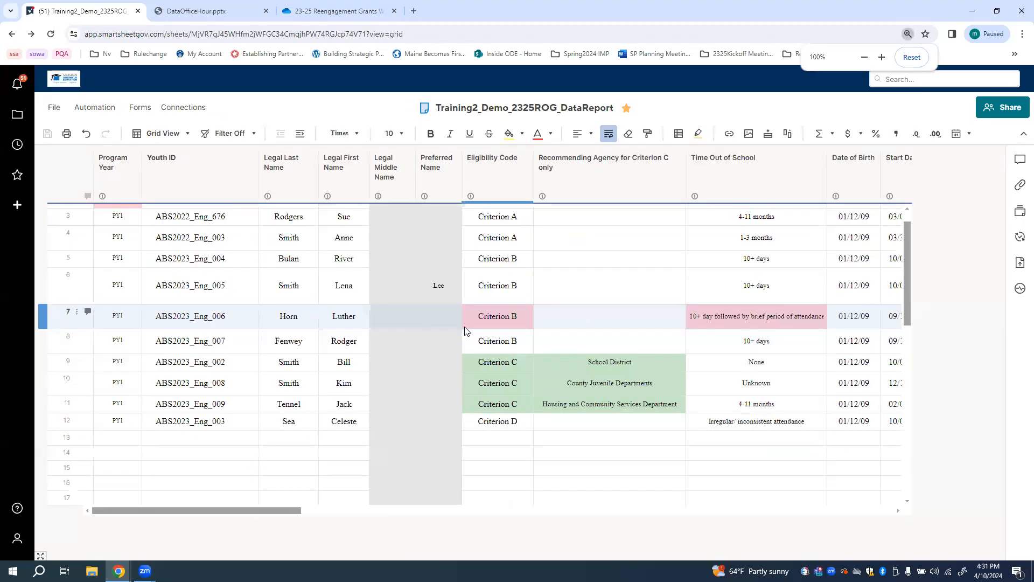
scroll(466, 331, "up", 2)
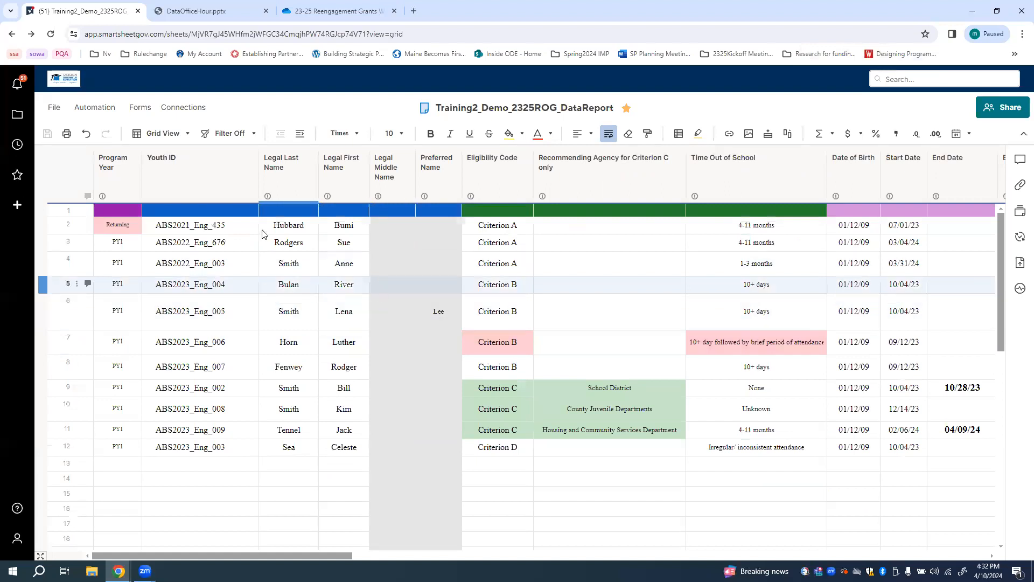
left_click_drag(259, 189, 238, 189)
- Freeze the sheet's columns up to and including Legal Middle Name
left_click(363, 180)
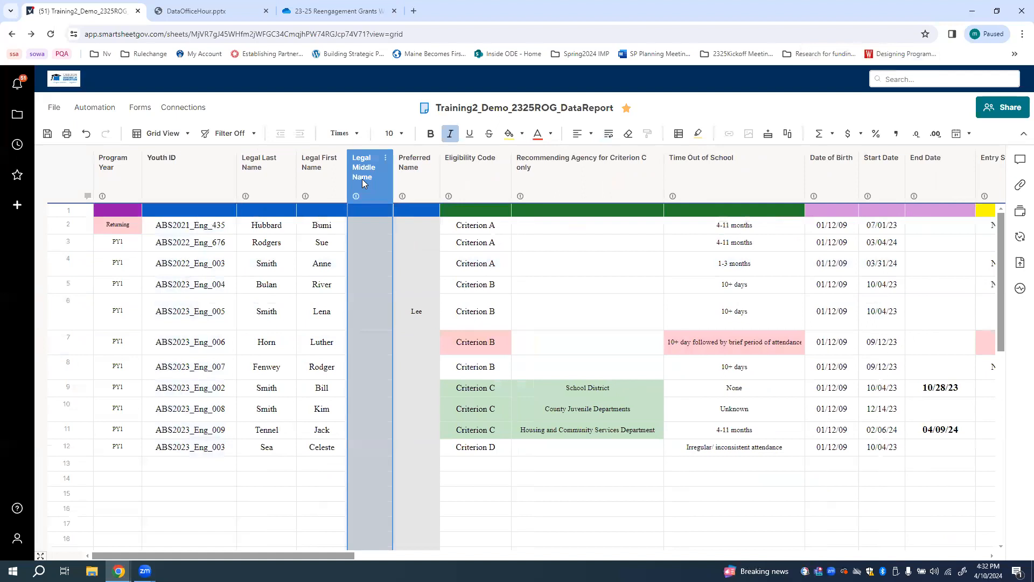
right_click(363, 179)
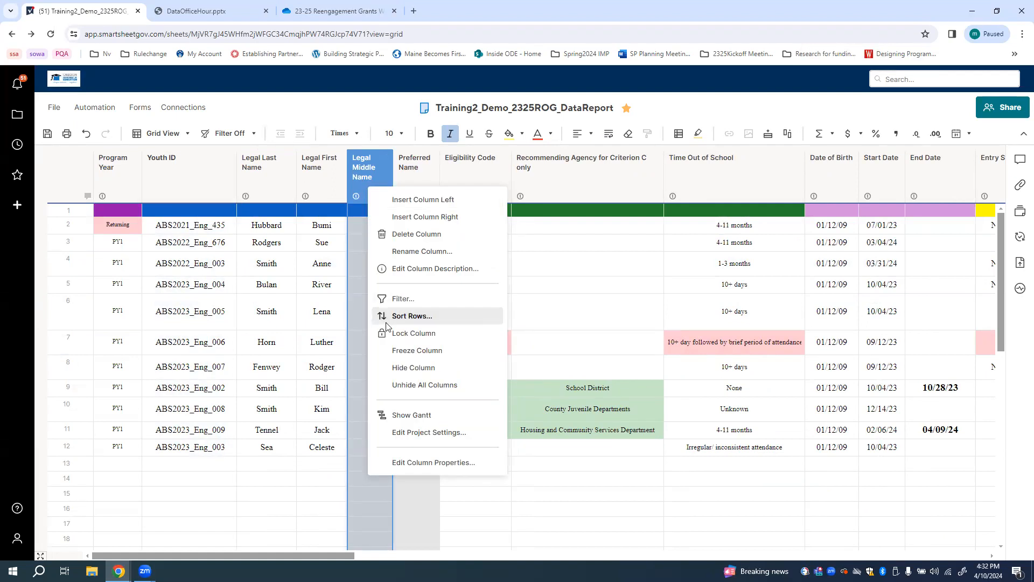
left_click(417, 350)
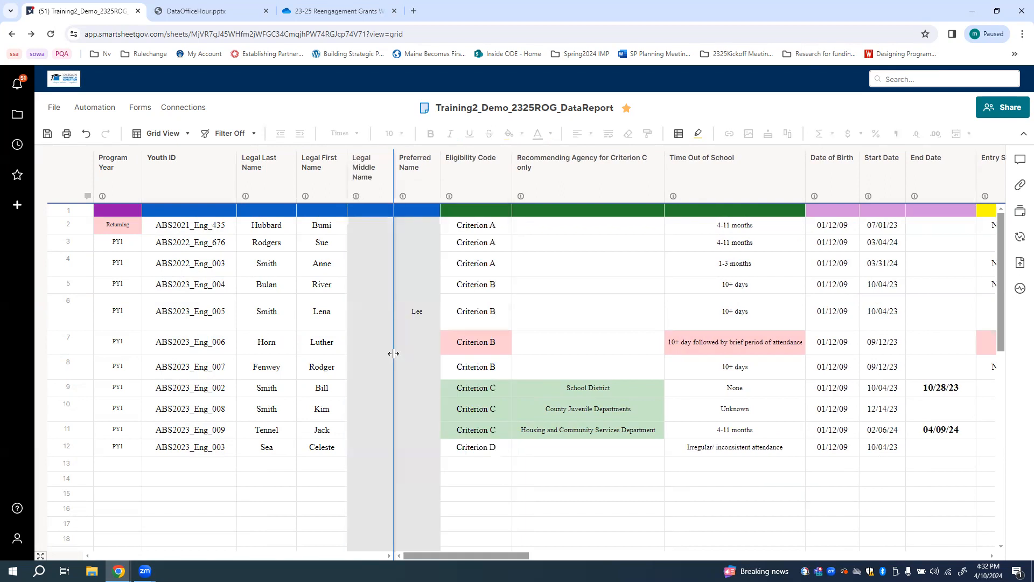
mouse_move(431, 553)
left_mouse_down()
mouse_move(582, 555)
mouse_move(429, 555)
left_mouse_up()
- Unfreeze the columns through the options of the Preferred Name column
left_click(407, 172)
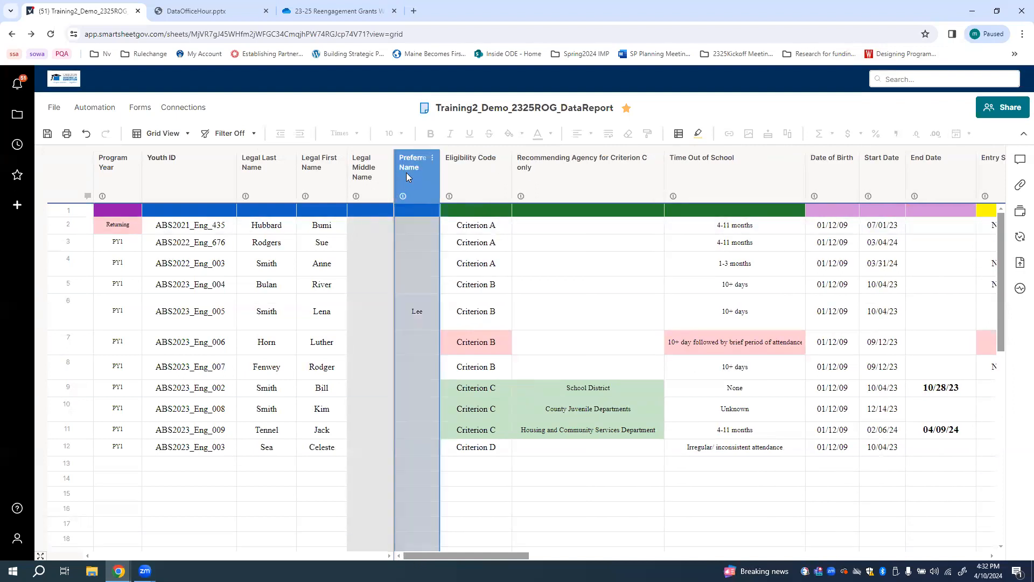
right_click(406, 173)
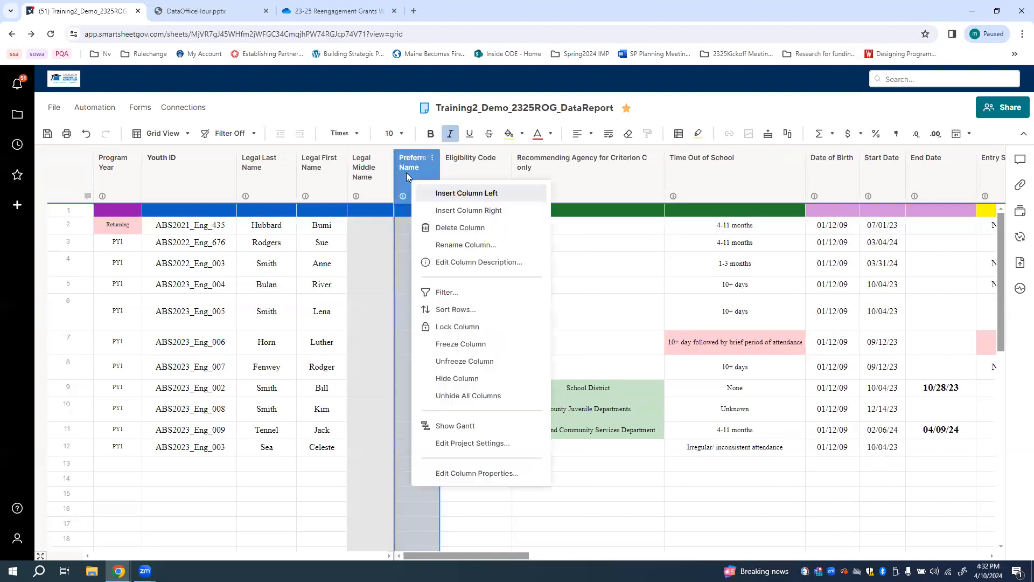
left_click(447, 361)
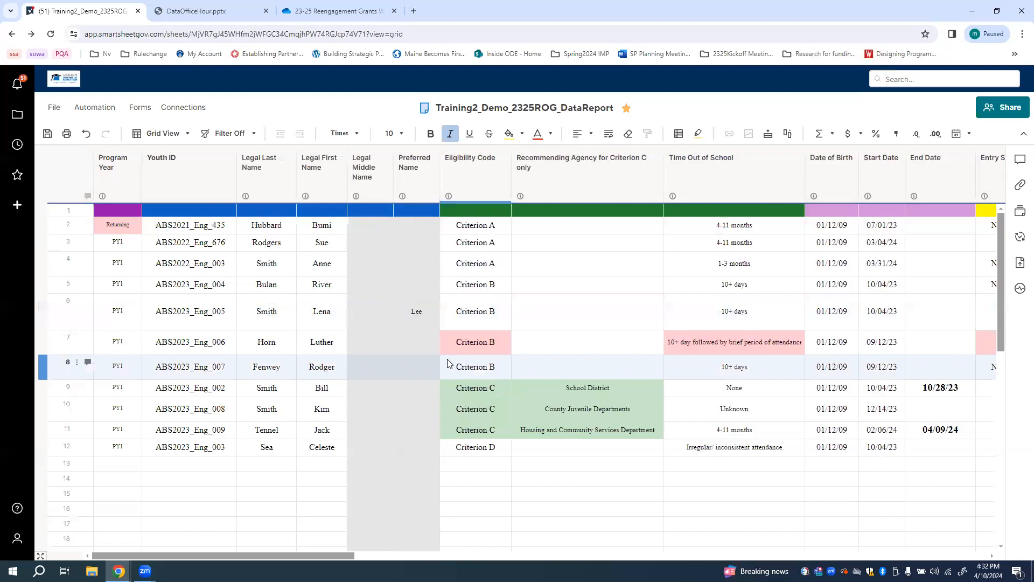
- Freeze the sheet's columns up to and including Legal First Name
left_click(318, 183)
right_click(318, 183)
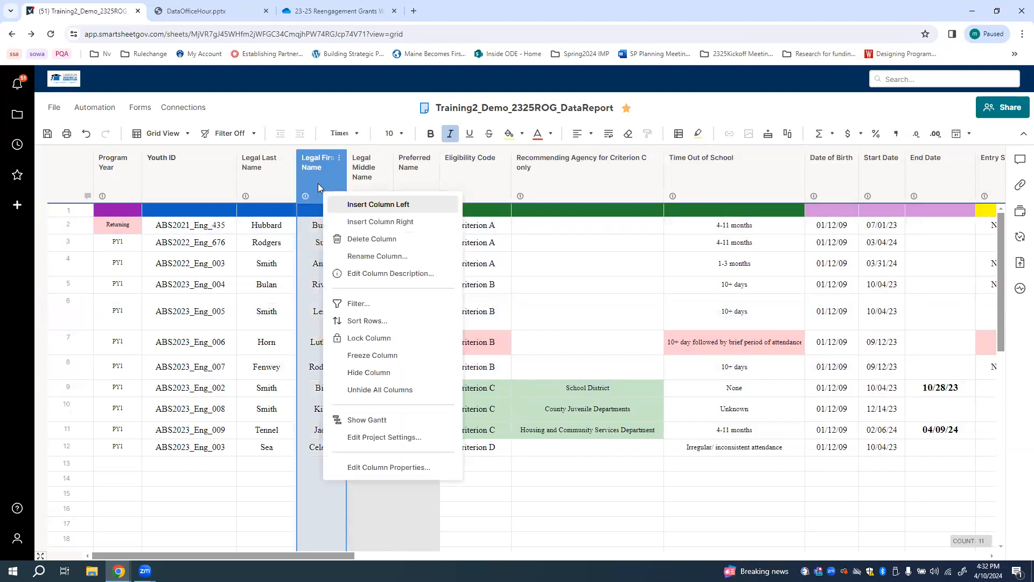
left_click(316, 183)
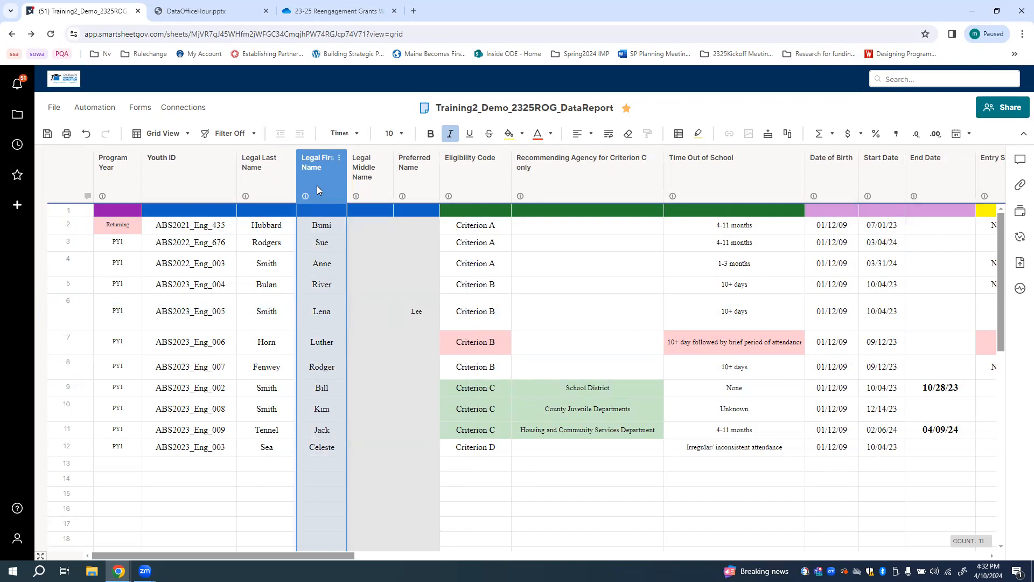
right_click(317, 185)
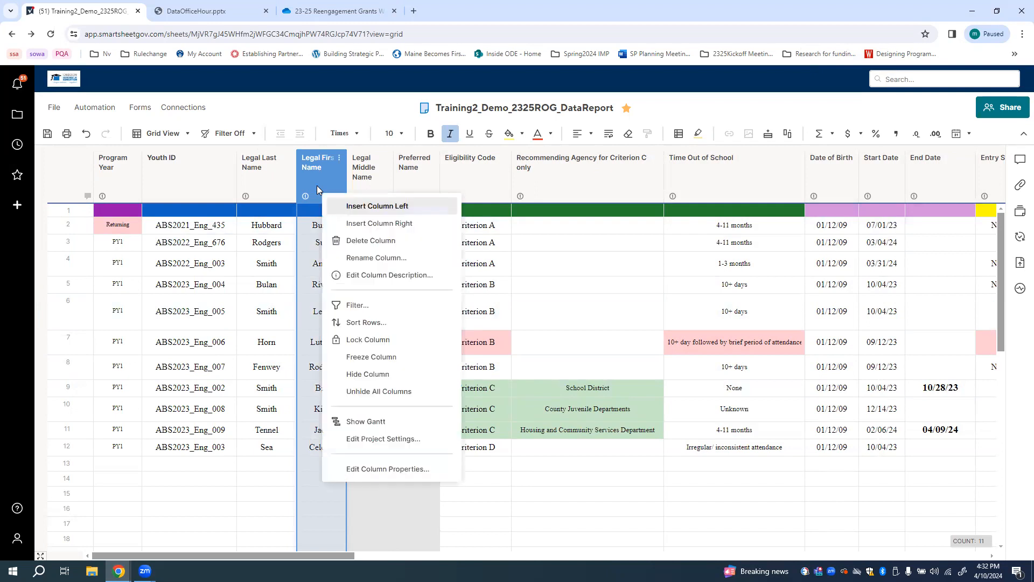
left_click(358, 357)
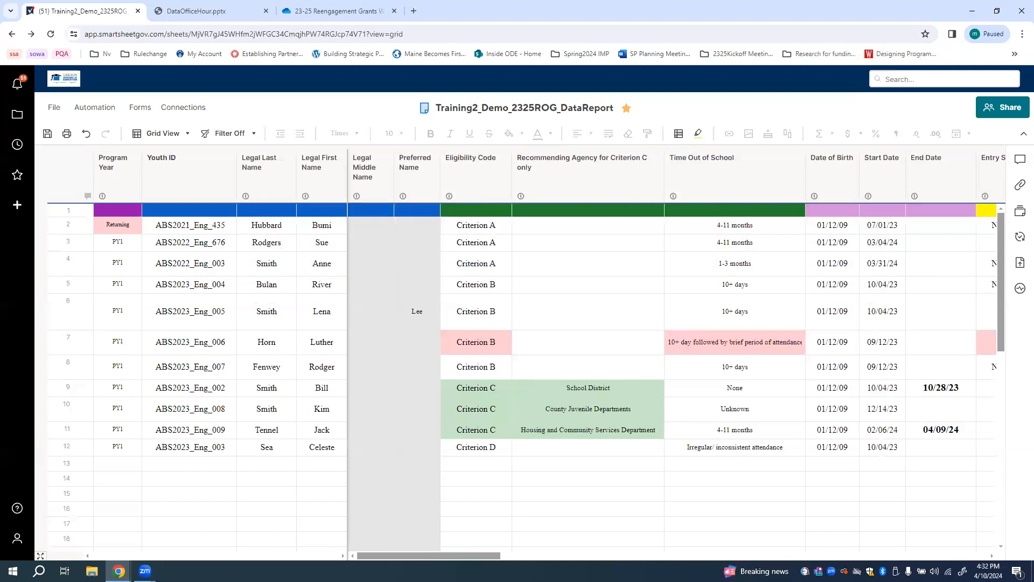
mouse_move(439, 558)
left_mouse_down()
mouse_move(629, 558)
mouse_move(439, 558)
left_mouse_up()
- Unfreeze the columns through the options of the Legal Middle Name column
left_click(358, 172)
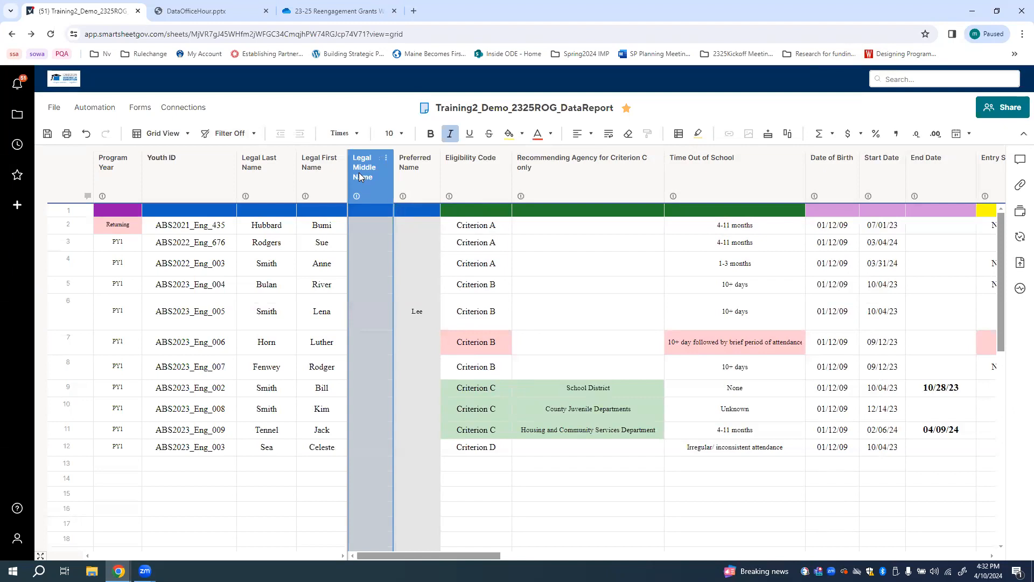
right_click(358, 172)
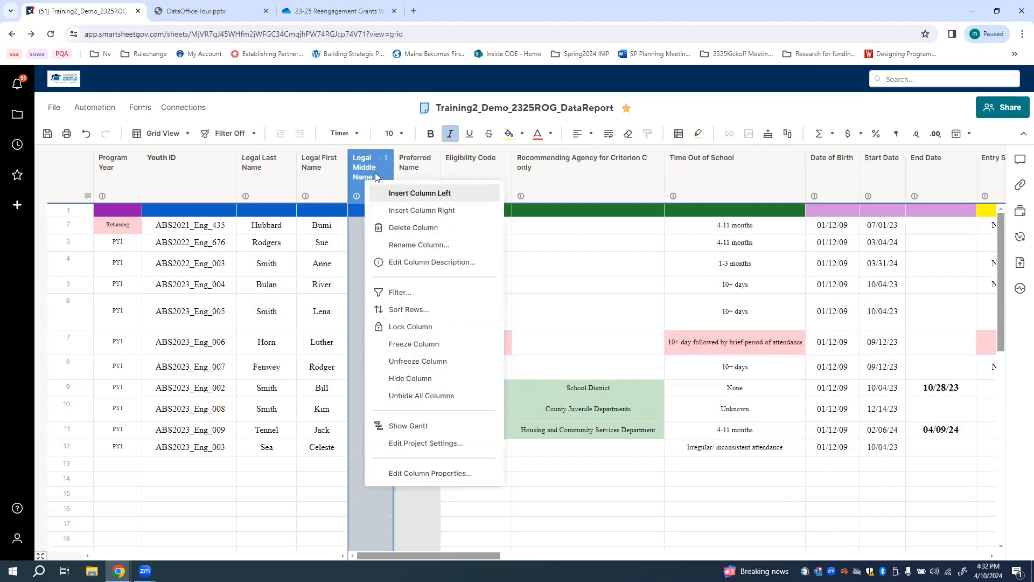
left_click(415, 362)
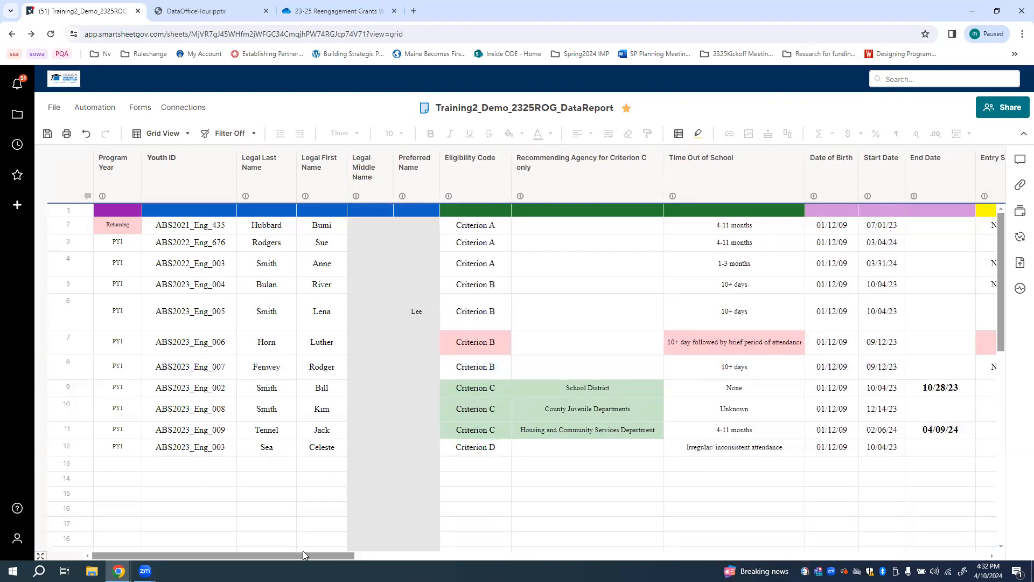
- Sort the sheet's rows by Eligibility Code in ascending order
left_click(466, 187)
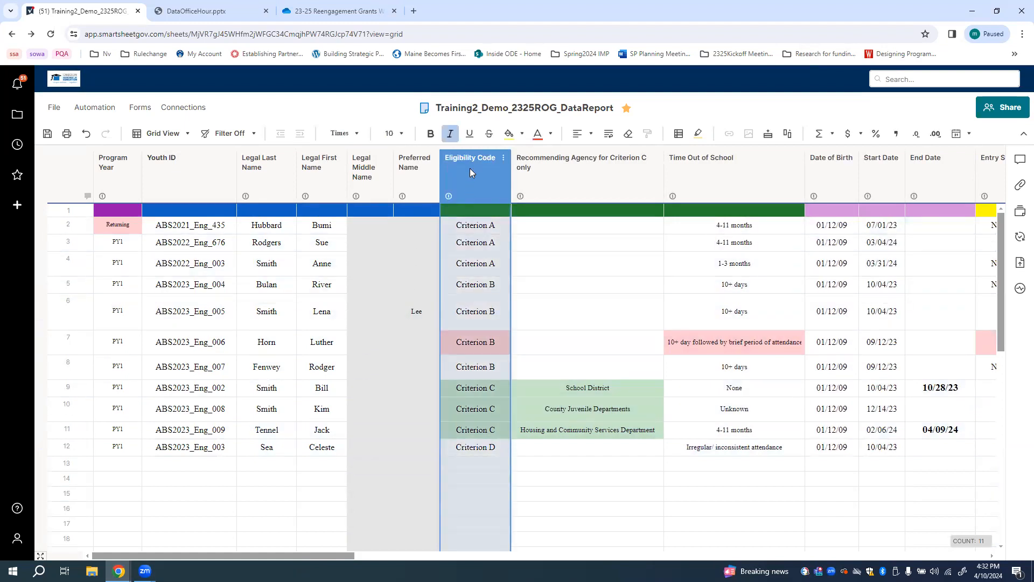
right_click(469, 168)
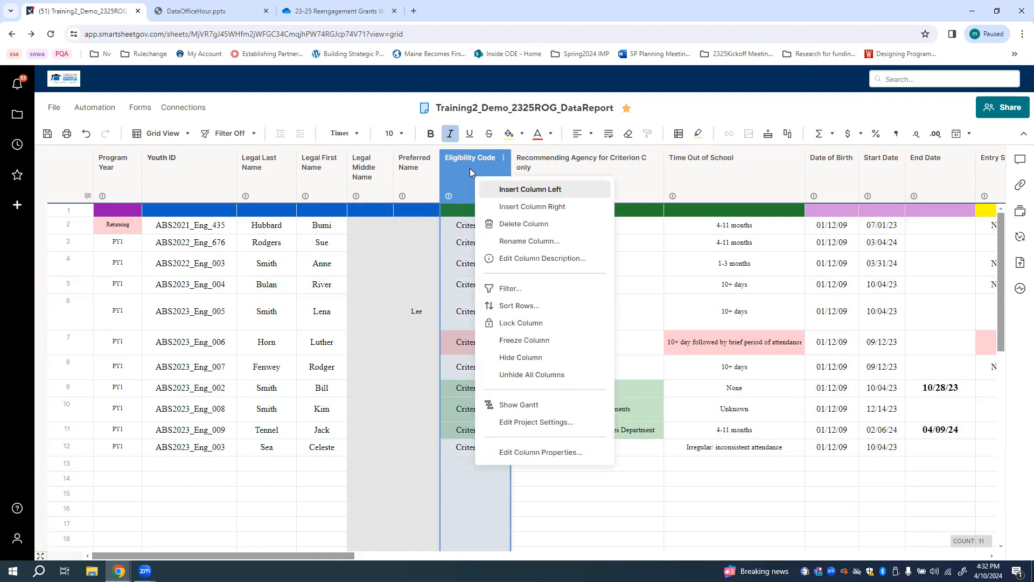
left_click(516, 306)
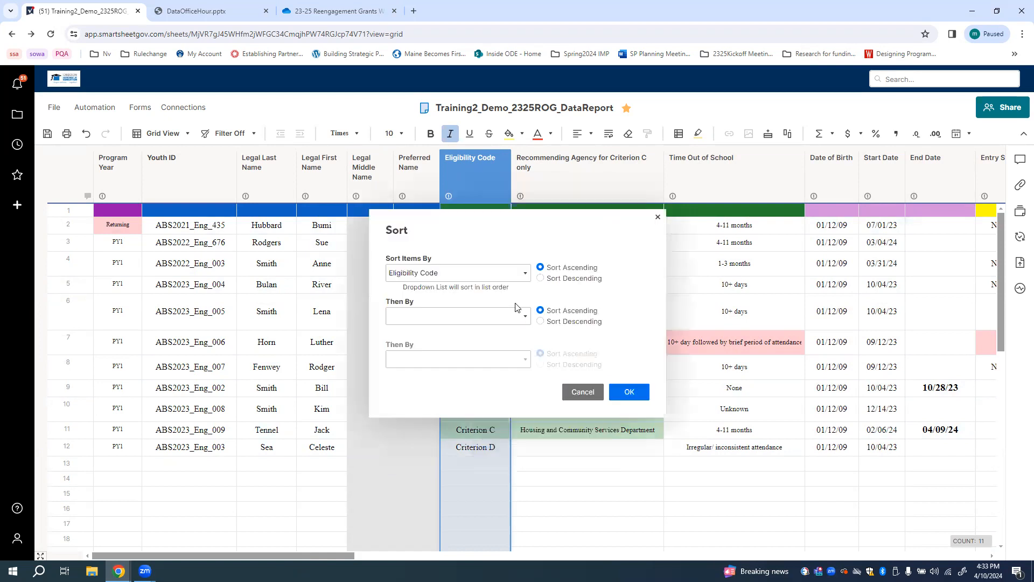
left_click(619, 392)
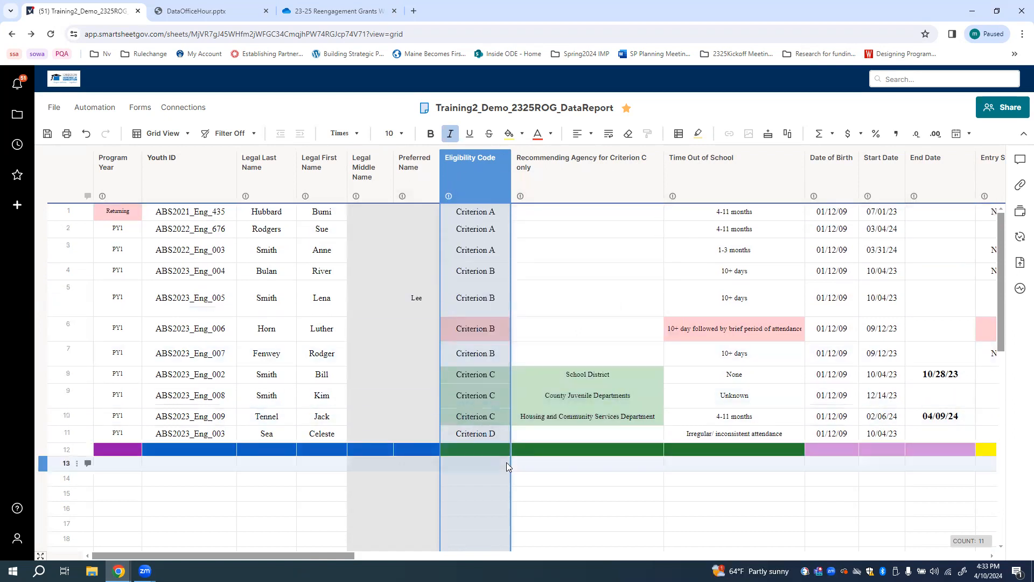
- Filter the sheet to show only rows whose Eligibility Code is one of Criterion A
right_click(476, 173)
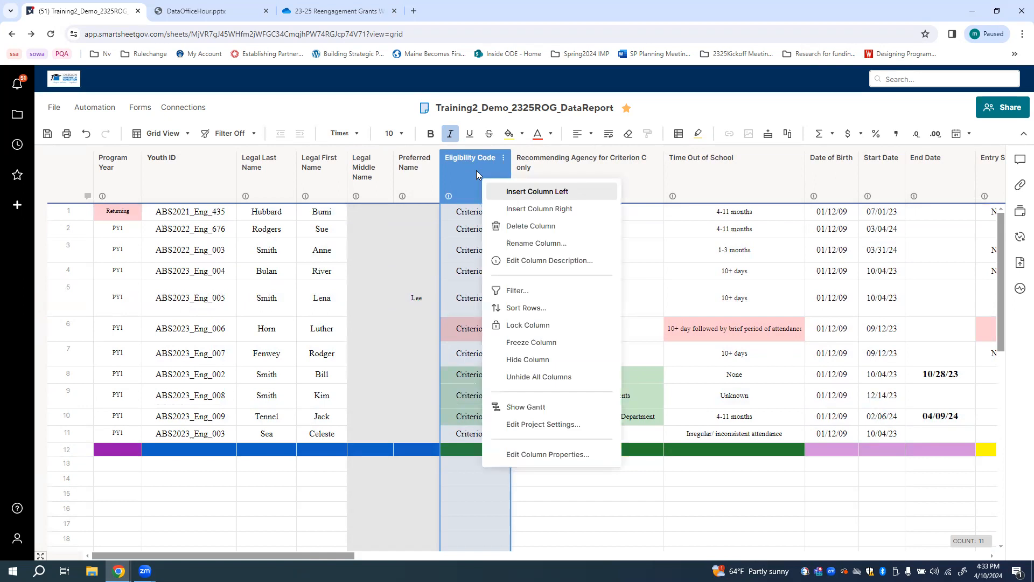
left_click(514, 291)
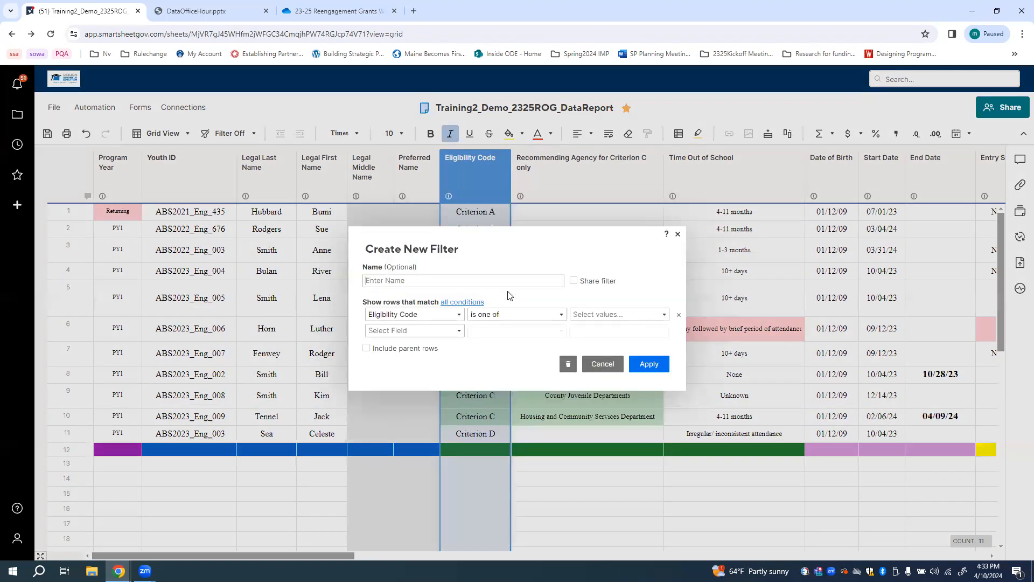
left_click(562, 318)
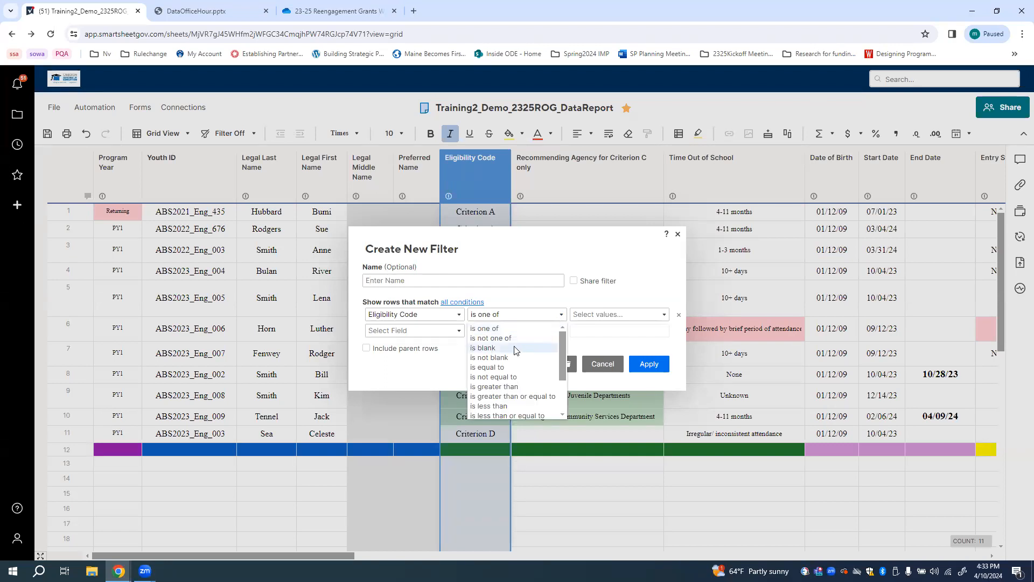
left_click(485, 329)
left_click(665, 315)
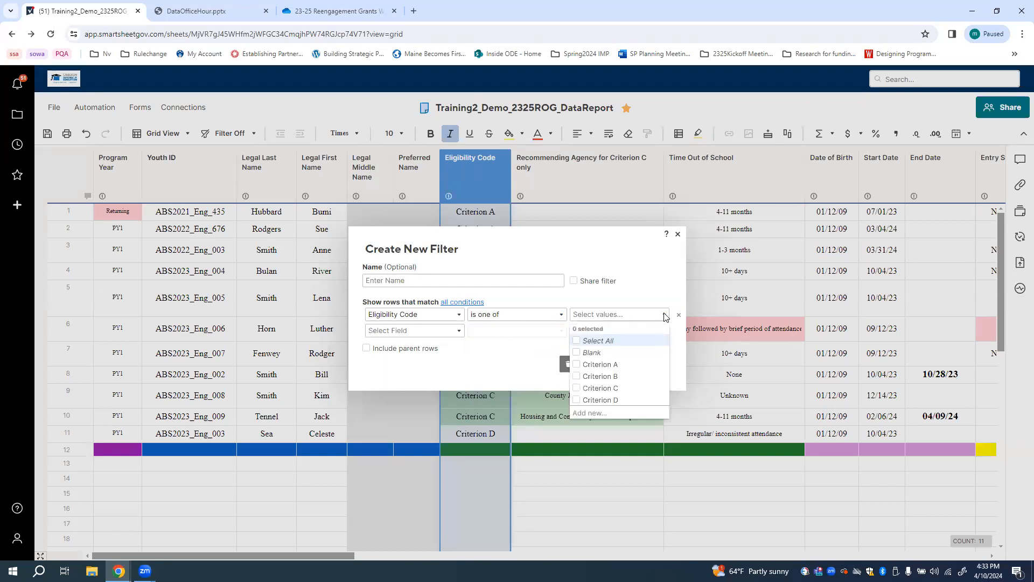
left_click(577, 366)
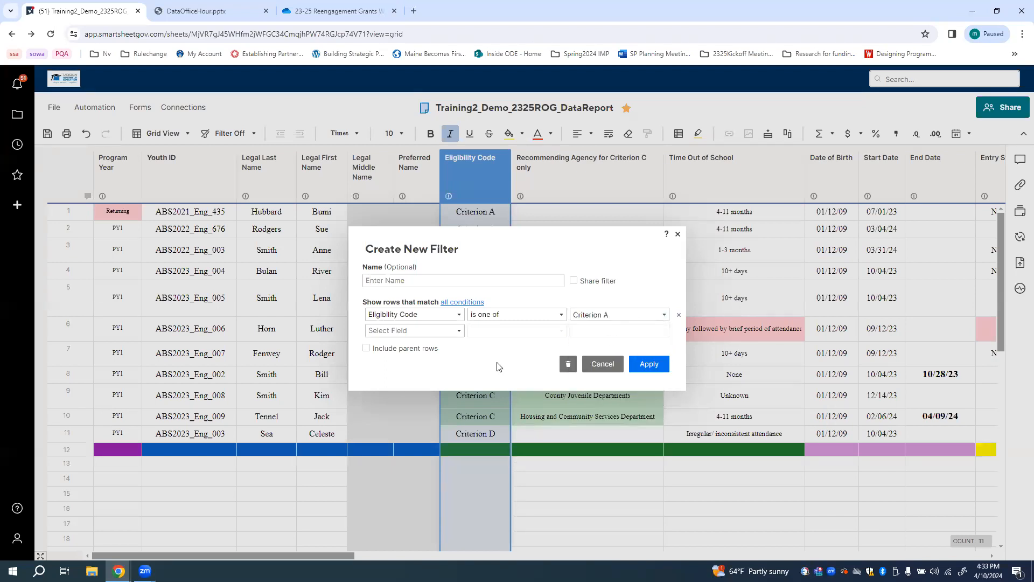
left_click(649, 365)
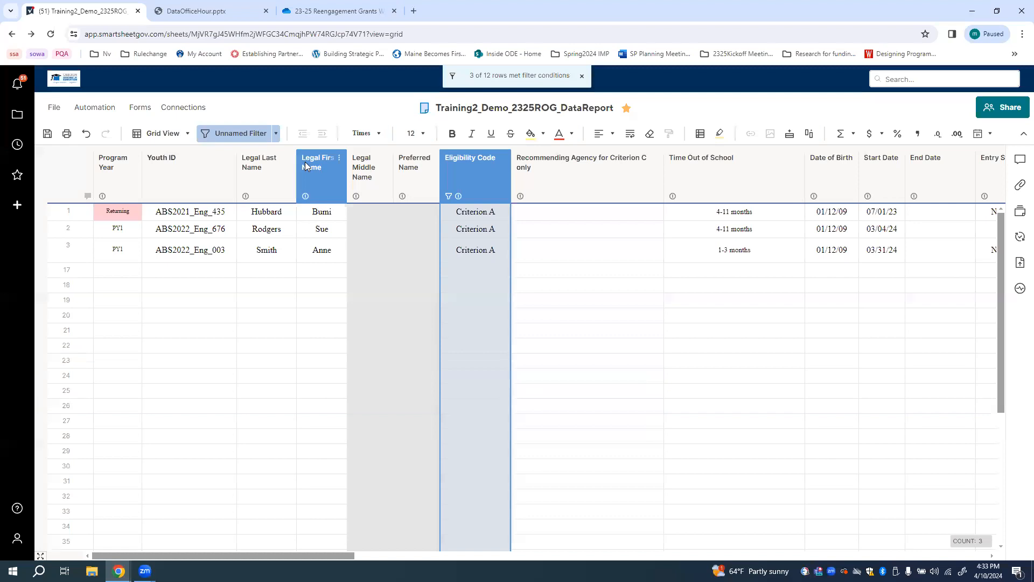
- Turn off the filter and move the coloured divider row from row 12 to the top of the sheet
left_click(277, 134)
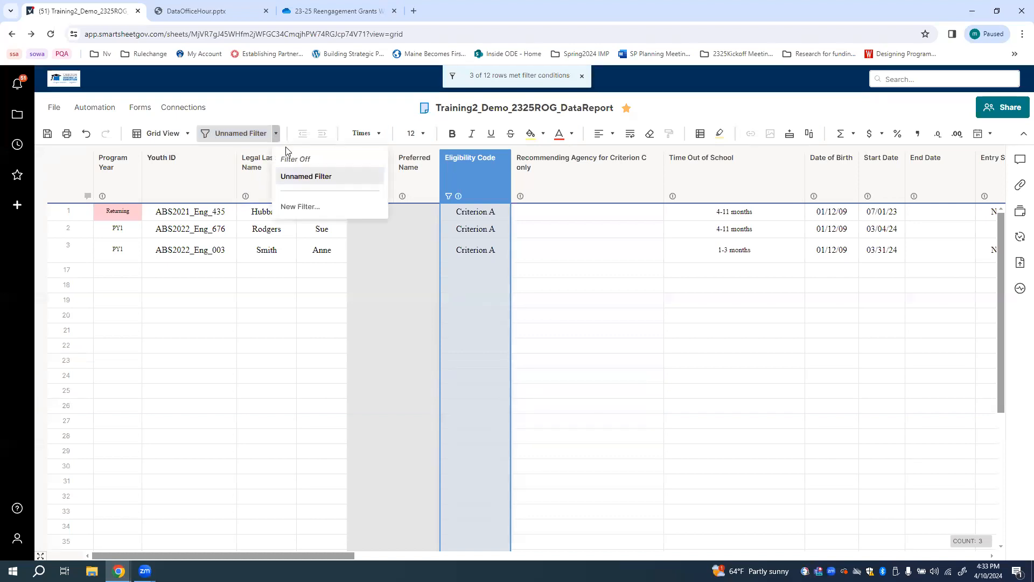
left_click(292, 159)
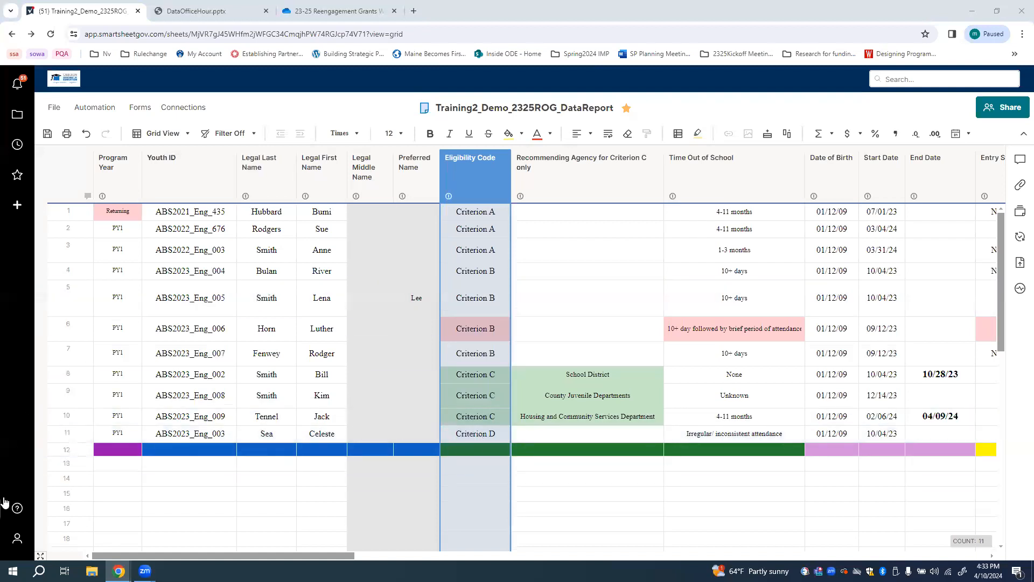
left_click_drag(51, 450, 83, 211)
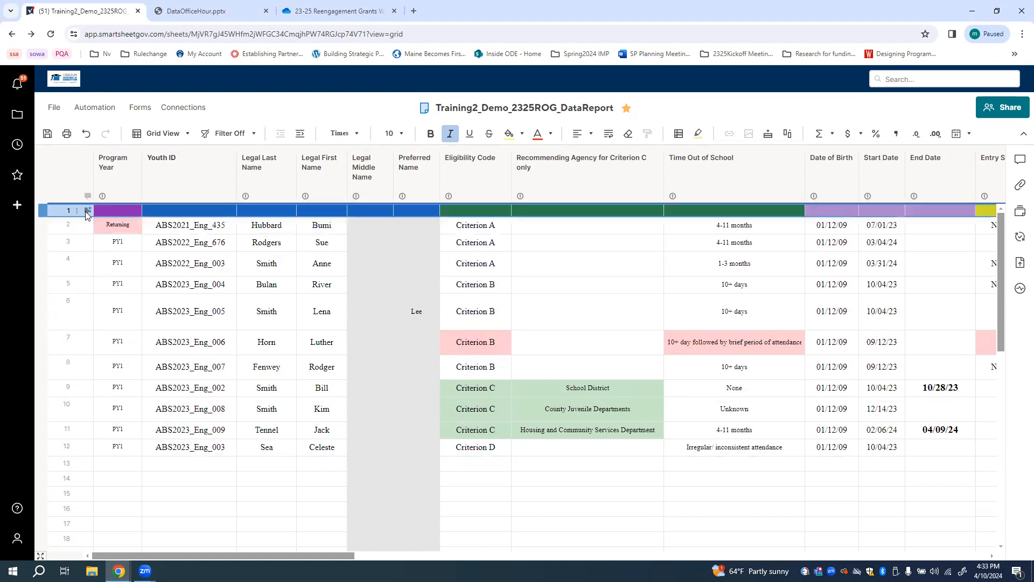
left_click(487, 479)
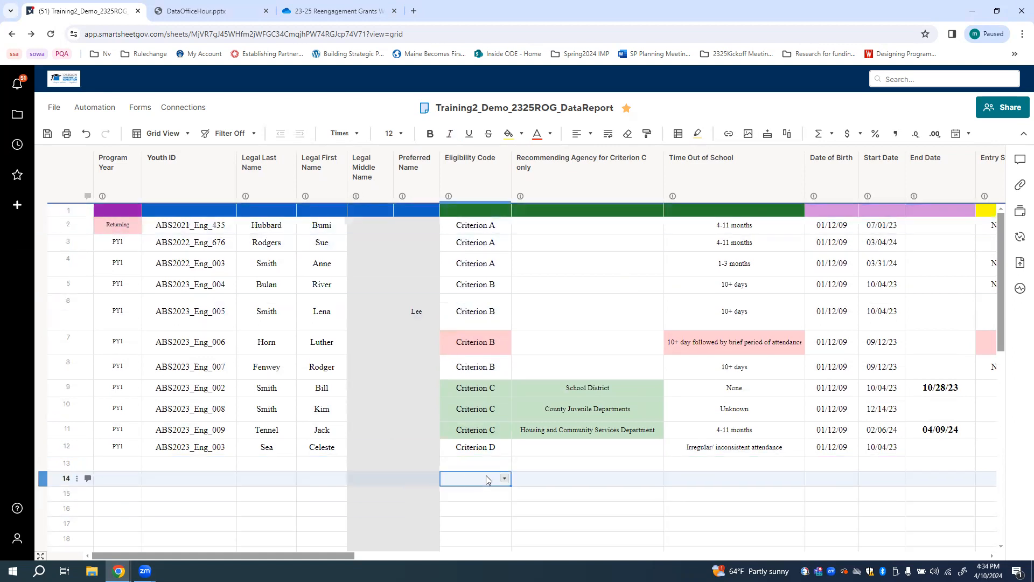
- Copy Criterion D from row 12's Eligibility Code cell into the same column of row 13
left_click(480, 448)
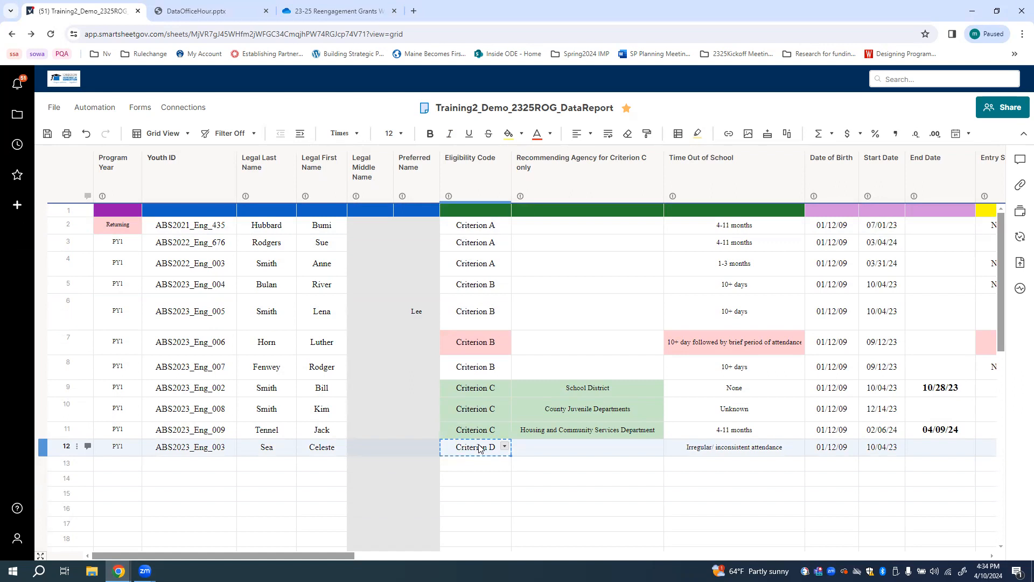
left_click(476, 463)
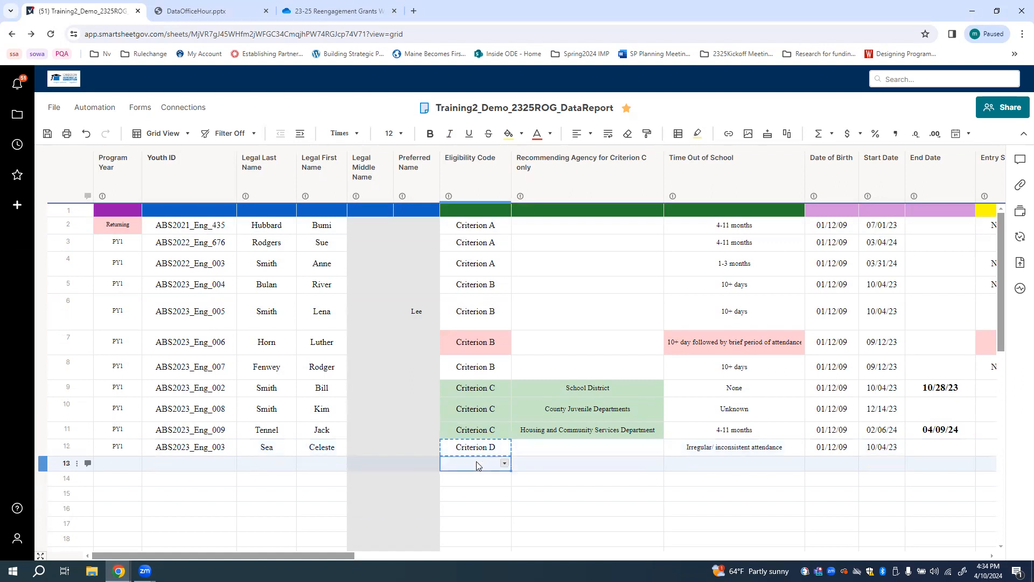
type("Criterion D")
- Fill Criterion D from row 13 down through row 16 of Eligibility Code, and clear those four cells
left_click(476, 453)
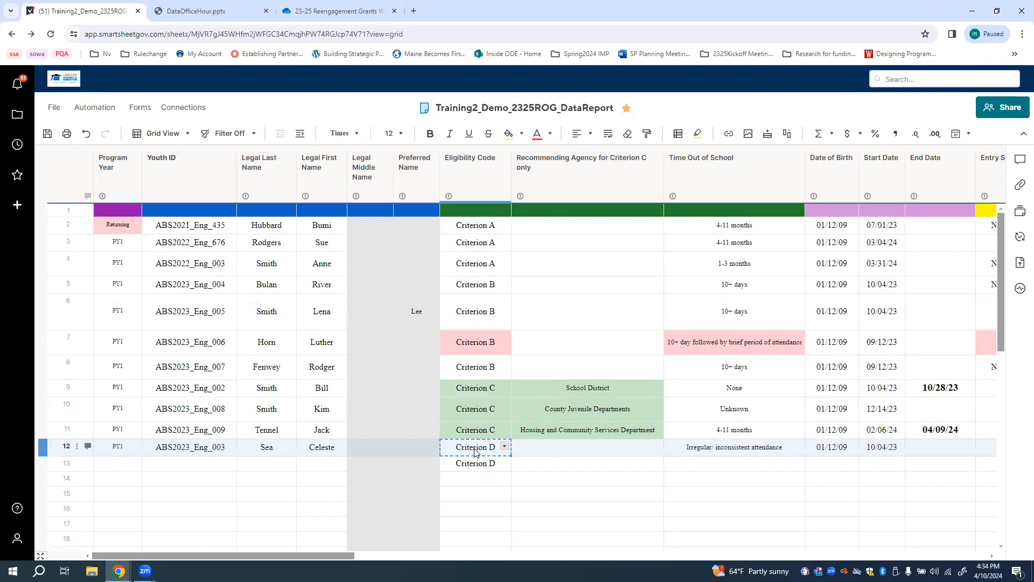
left_click_drag(476, 463, 481, 515)
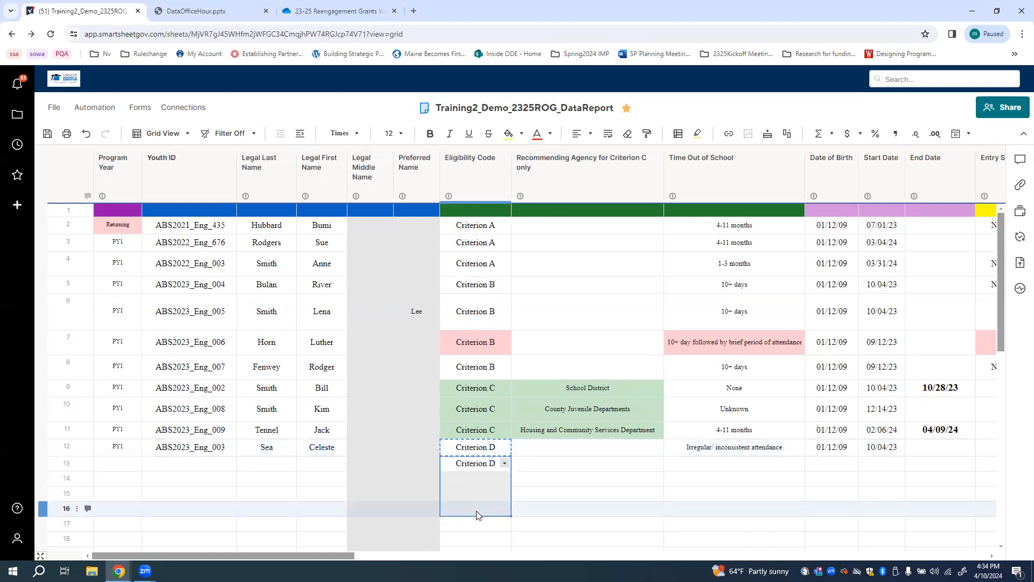
key("ctrl+d")
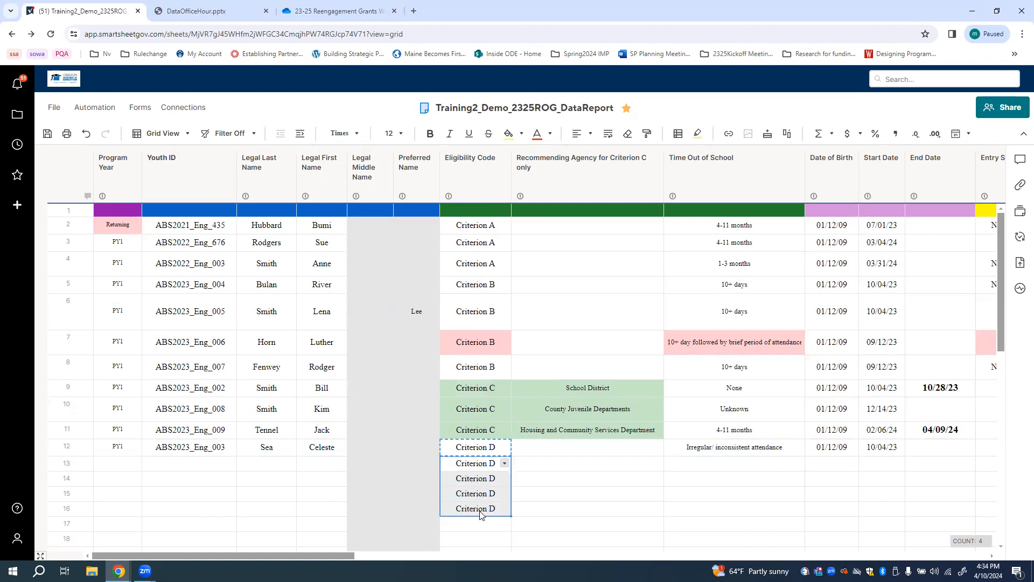
key("Delete")
- Extend row 12's Criterion D value down through row 16 with the cell's fill handle
left_click(481, 451)
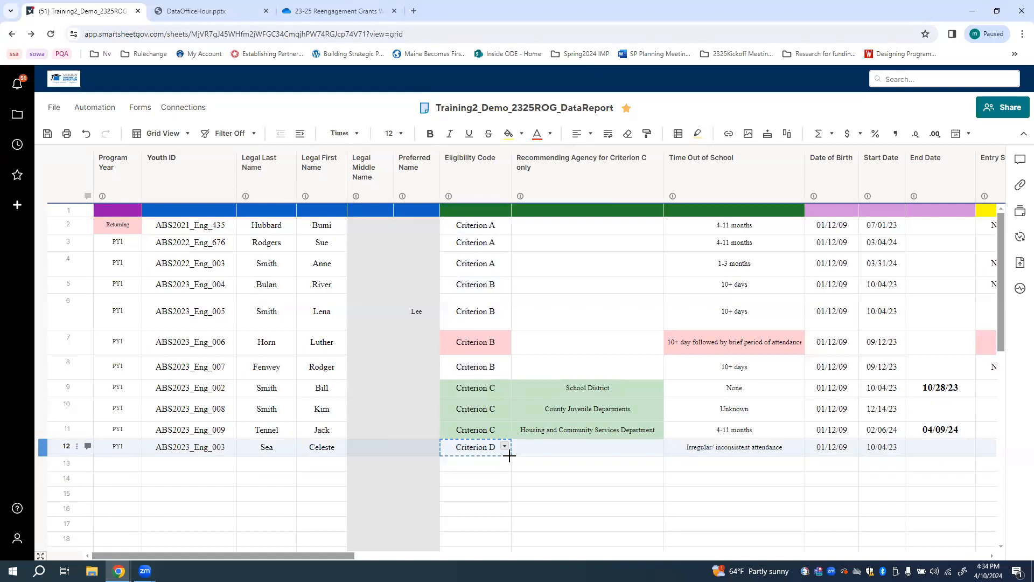
left_click(464, 465)
key("Escape")
left_click(473, 450)
left_click_drag(509, 457, 507, 508)
- Clear the Eligibility Code cells in rows 13 to 16 and save the sheet
left_click_drag(474, 463, 490, 505)
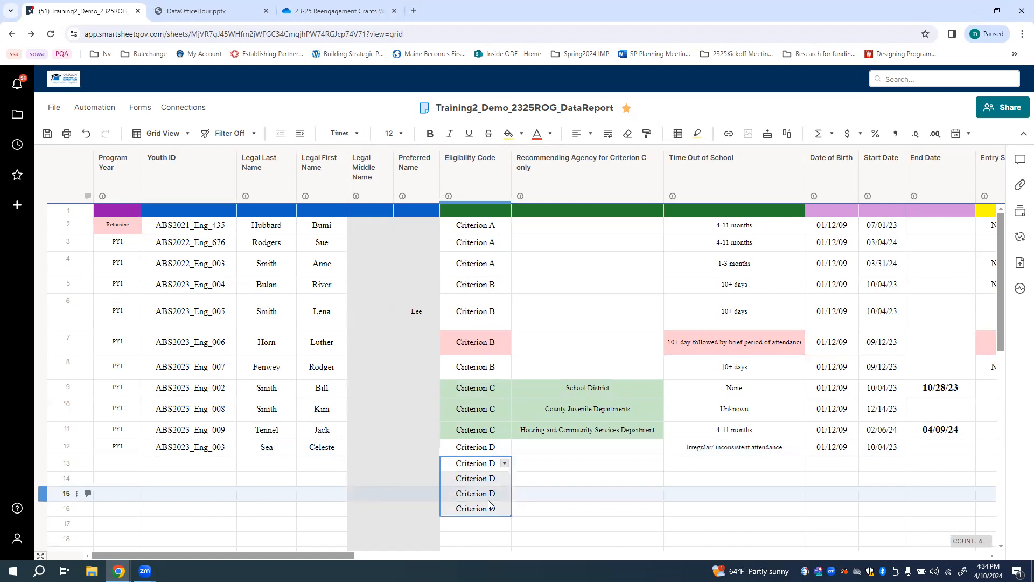
key("Delete")
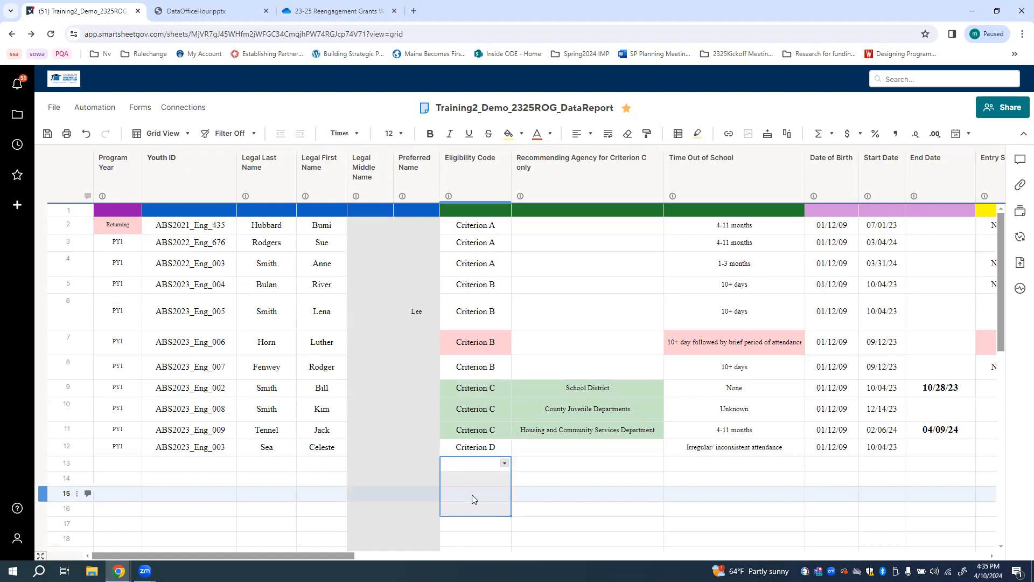
left_click(472, 494)
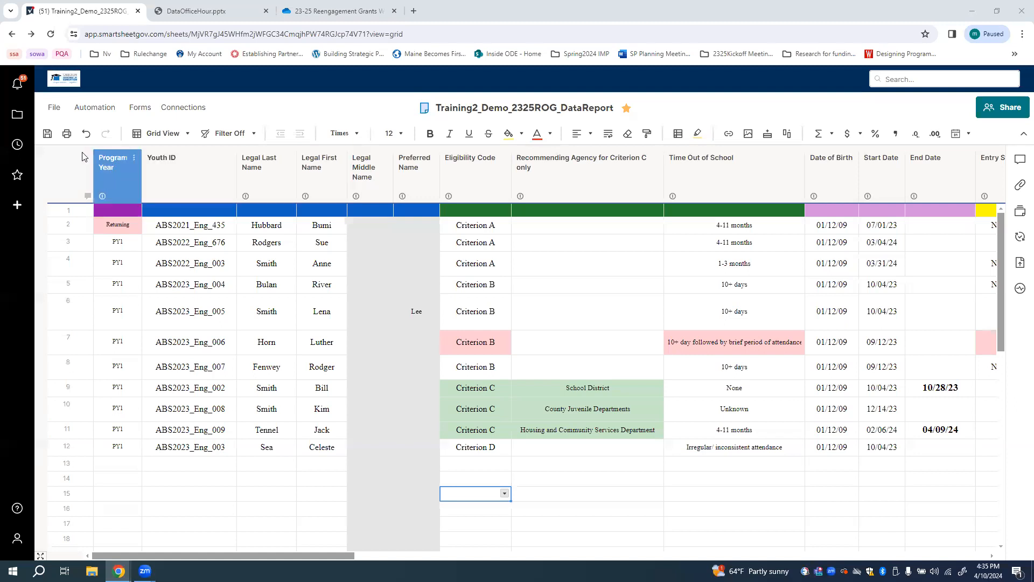
left_click(47, 135)
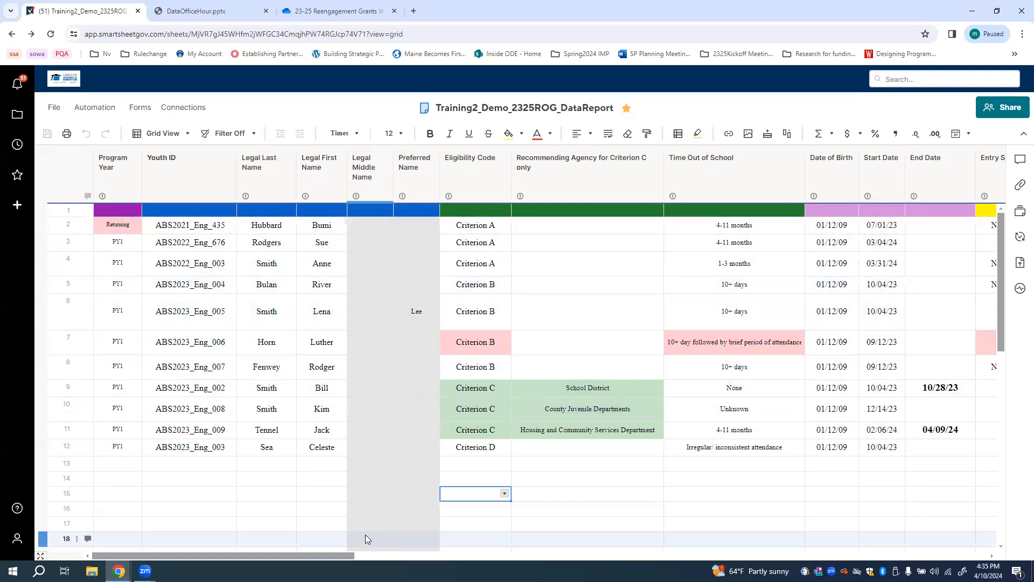
- Wrap the text of the whole Reasons for Disengagement column, and turn the wrapping back off
left_click_drag(260, 554, 176, 547)
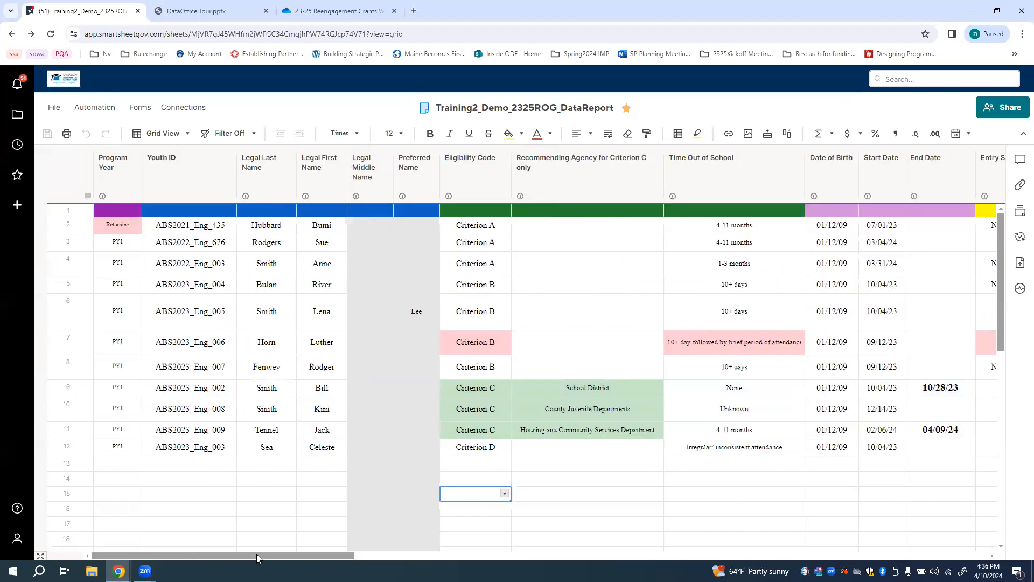
left_click_drag(203, 553, 541, 558)
left_click(520, 165)
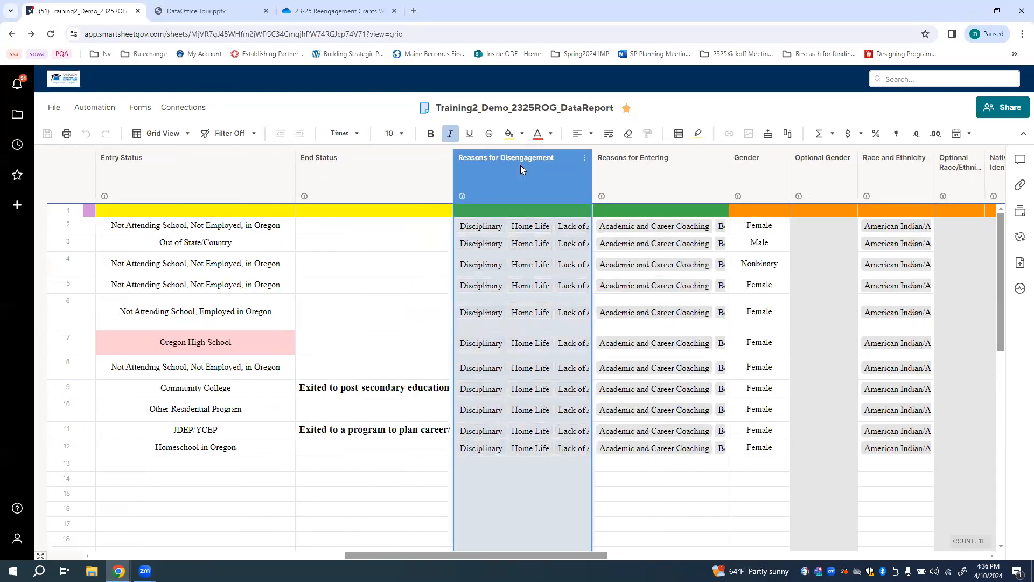
left_click(609, 138)
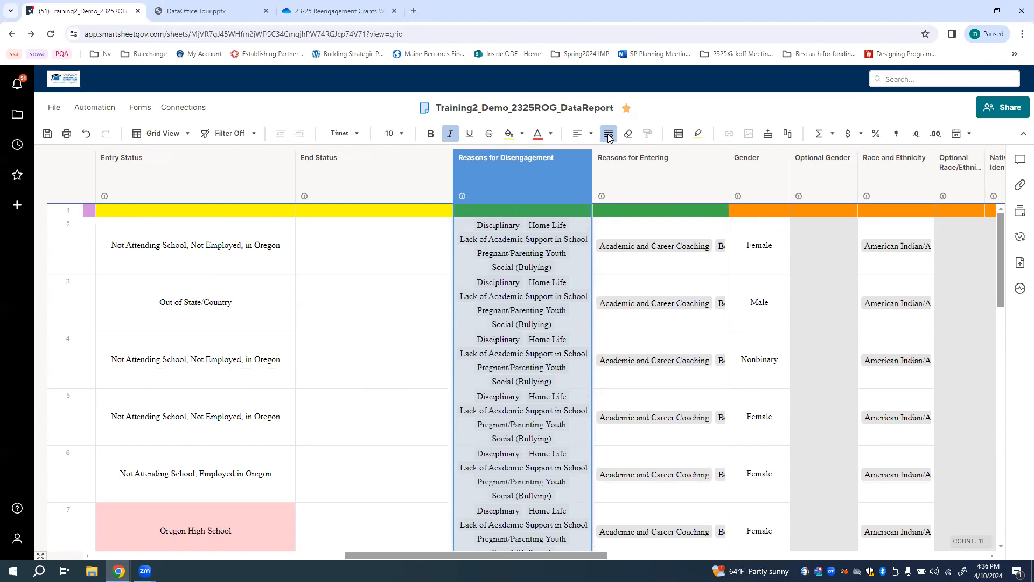
left_click(609, 135)
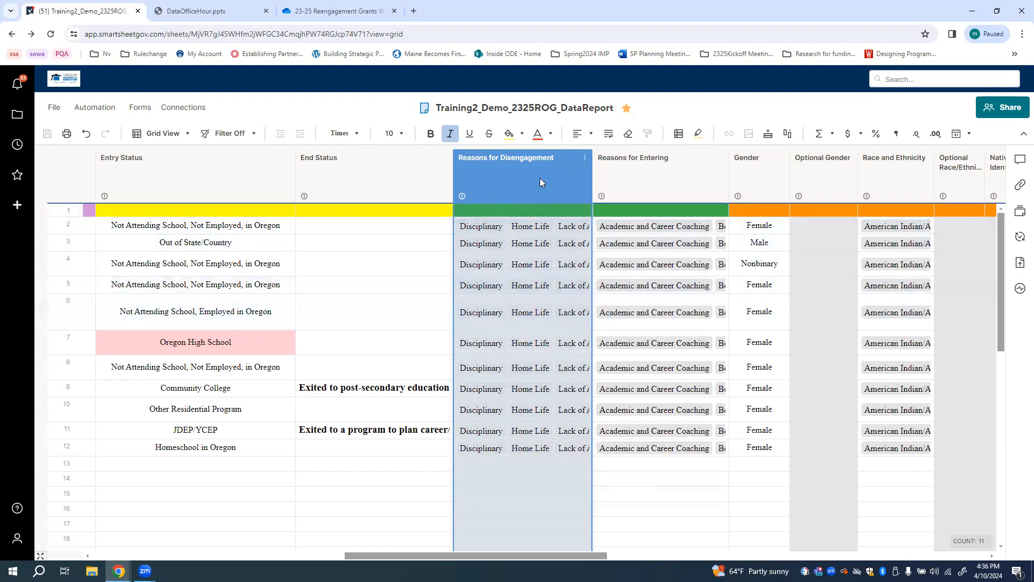
- Try text wrapping on a single Reasons for Disengagement cell and again on the full column, switching it off each time
left_click(648, 172)
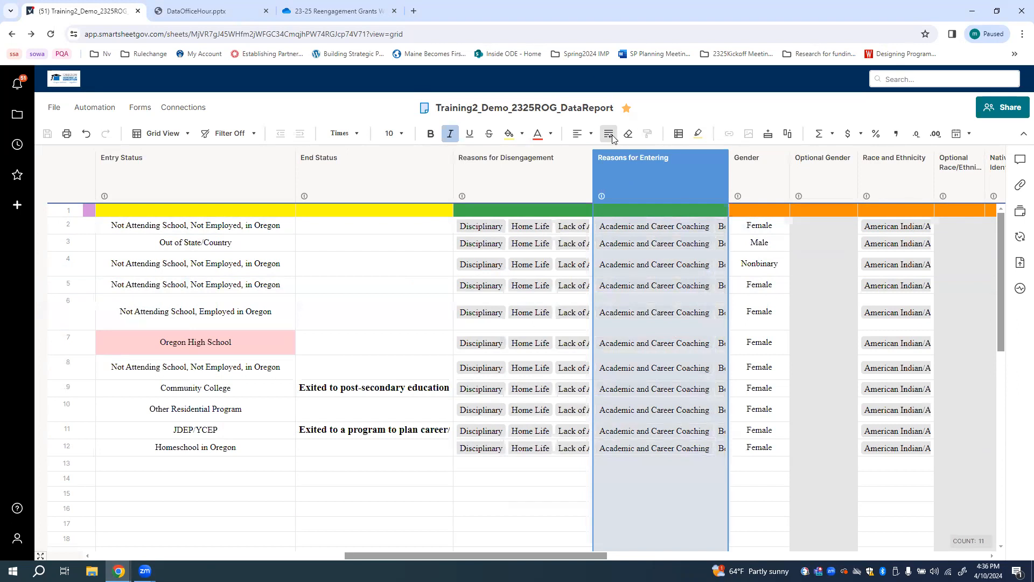
left_click(571, 226)
left_click(609, 135)
left_click(609, 135)
left_click(551, 174)
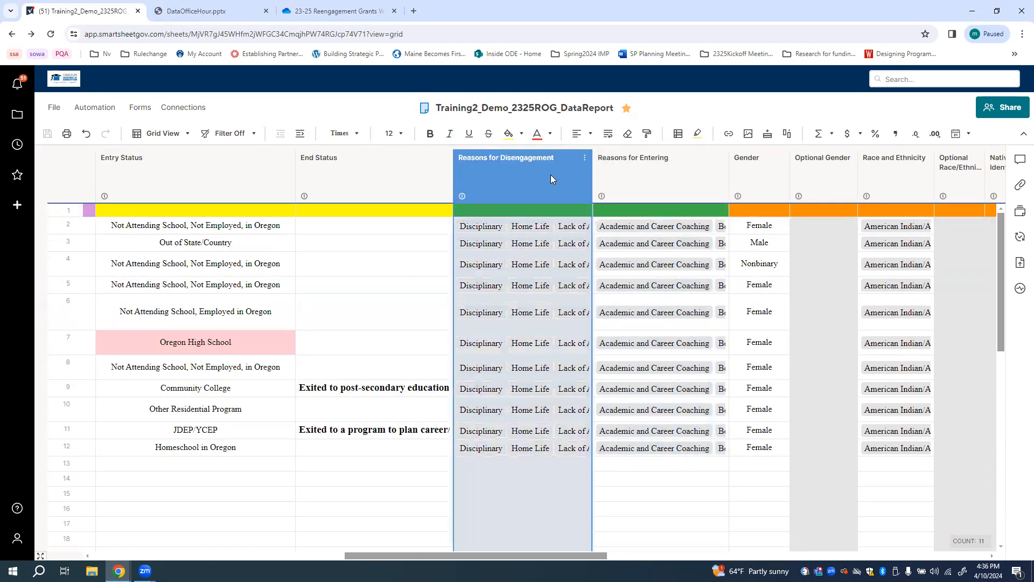
left_click(609, 136)
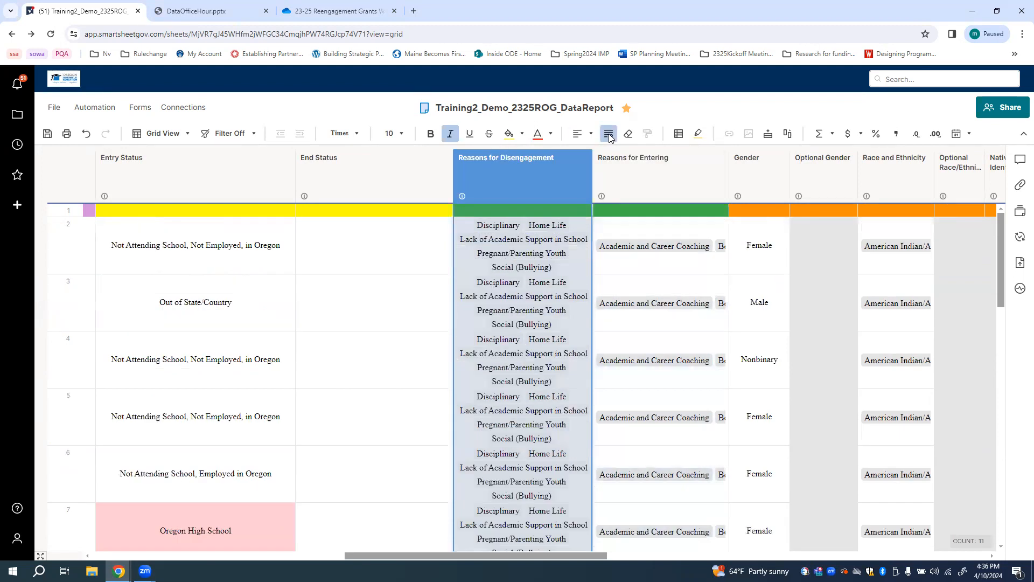
left_click(610, 136)
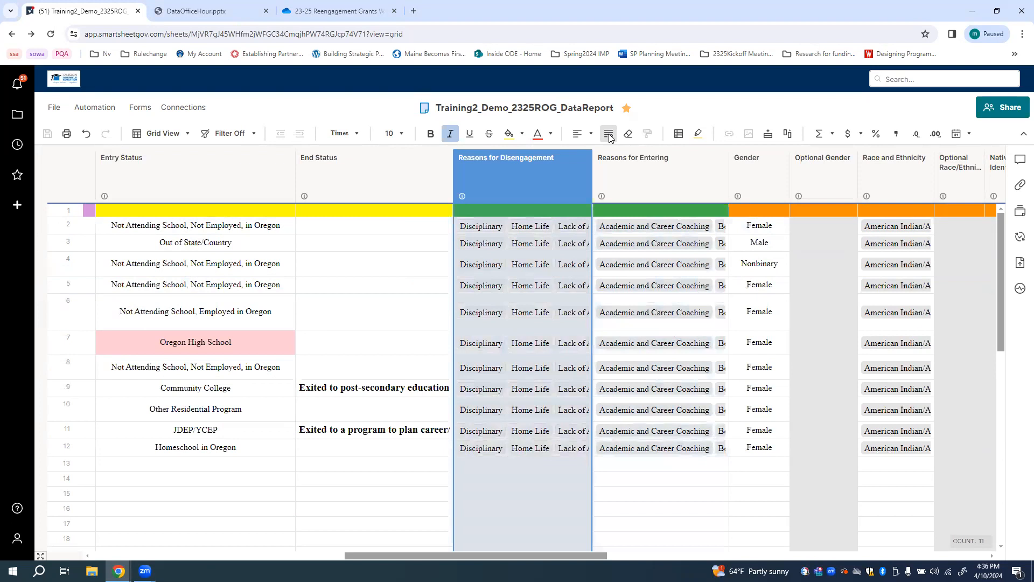
- Set the Program Year of the empty row 13 to PY1
left_click_drag(479, 553, 249, 547)
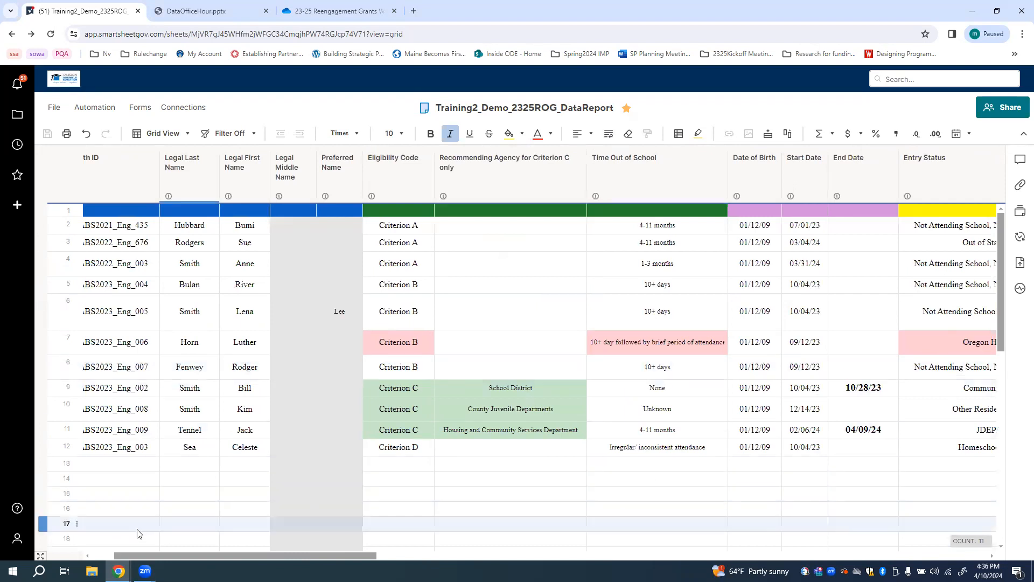
left_click_drag(328, 555, 241, 555)
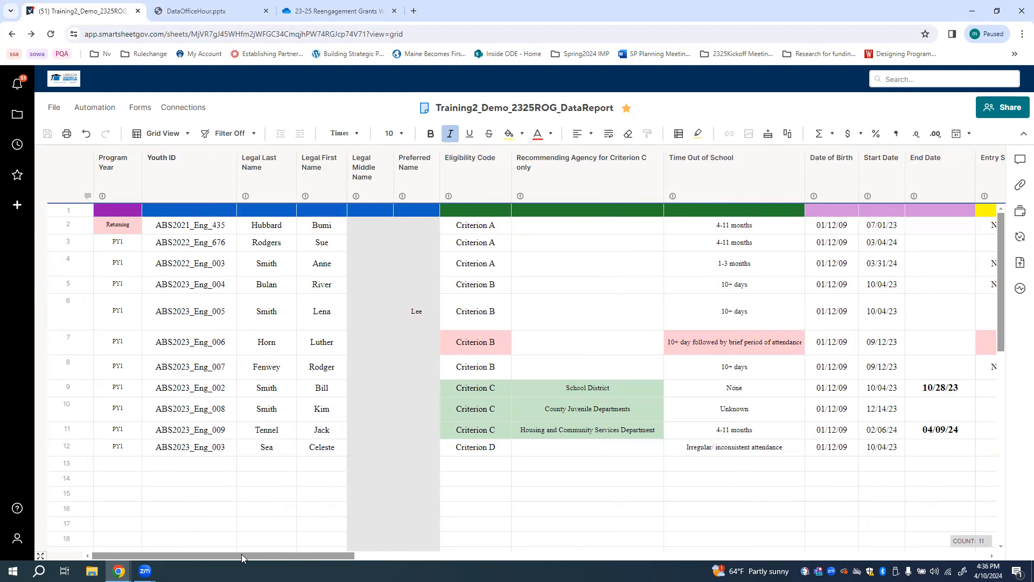
left_click(122, 464)
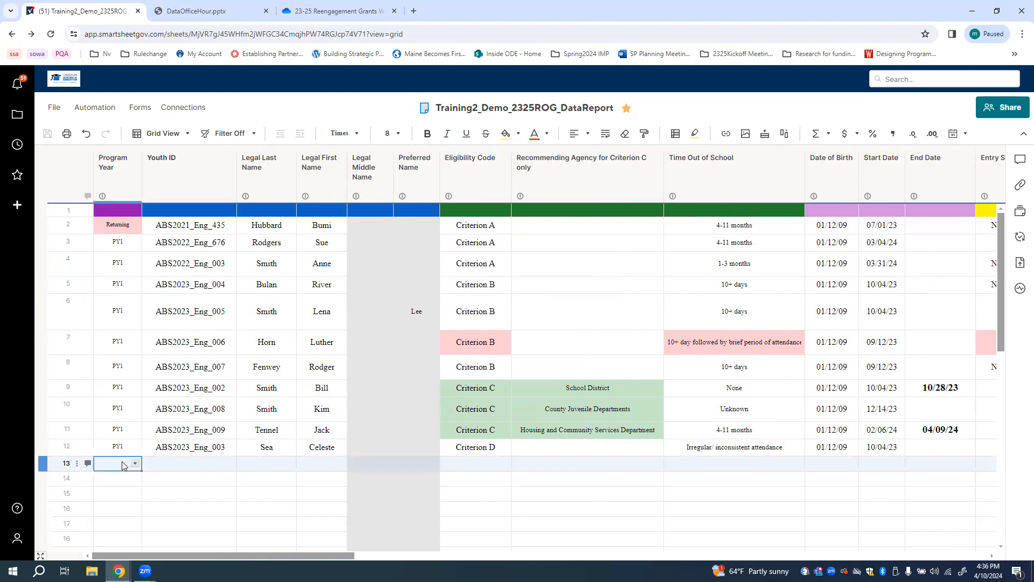
left_click(135, 463)
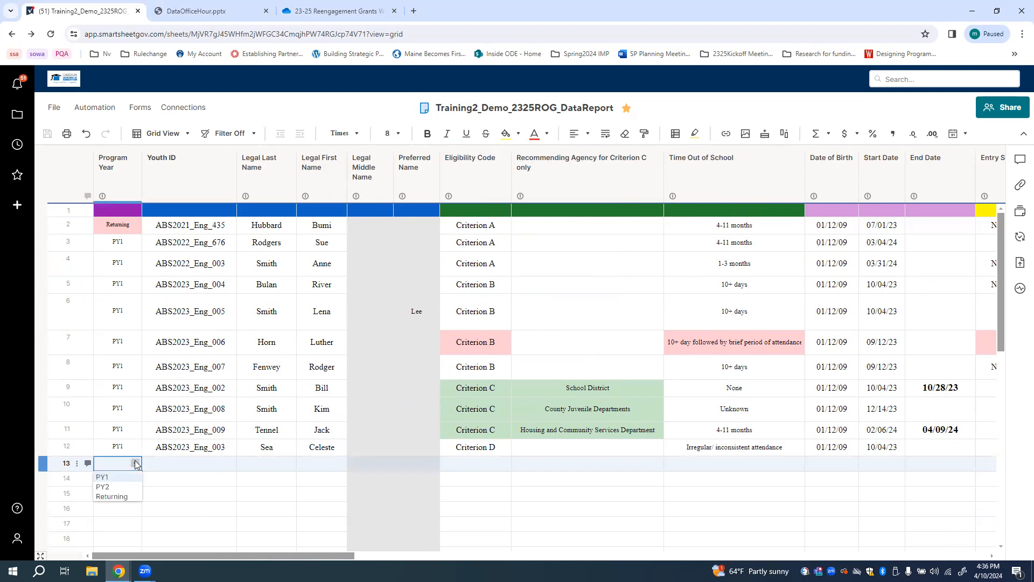
left_click(103, 477)
- Fill row 13 with placeholder text: asdfasd as Youth ID, asdfasda as Legal Last Name and asdfasdfasdf as Legal First Name
left_click(216, 465)
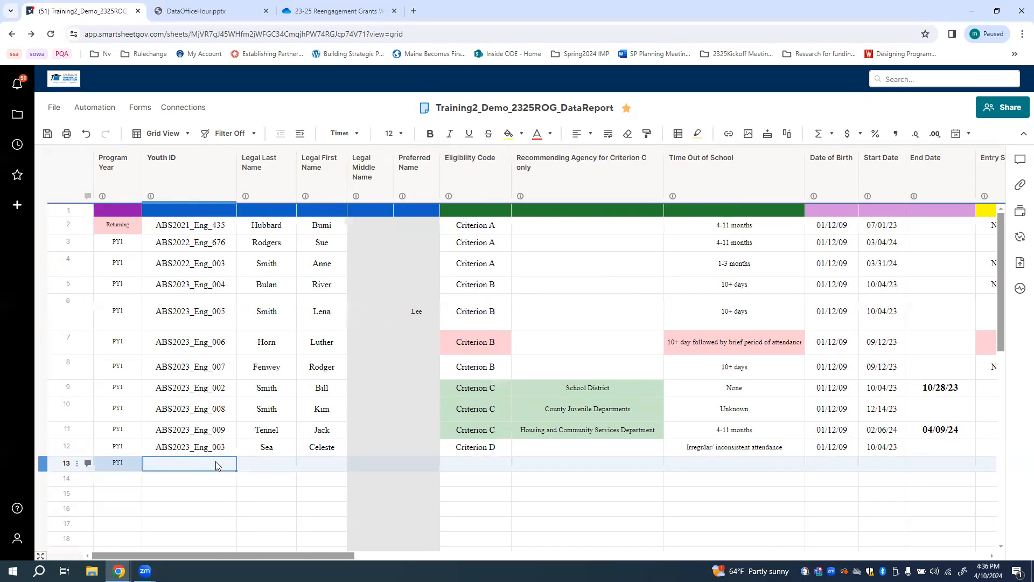
type("asdfasd")
left_click(286, 465)
type("asdfasda")
left_click(315, 464)
type("asdfasdfasdf")
- Clear the PY1 entry and the placeholder text from the Program Year through Legal First Name cells of row 13
mouse_move(315, 558)
left_mouse_down()
mouse_move(374, 555)
mouse_move(317, 556)
left_mouse_up()
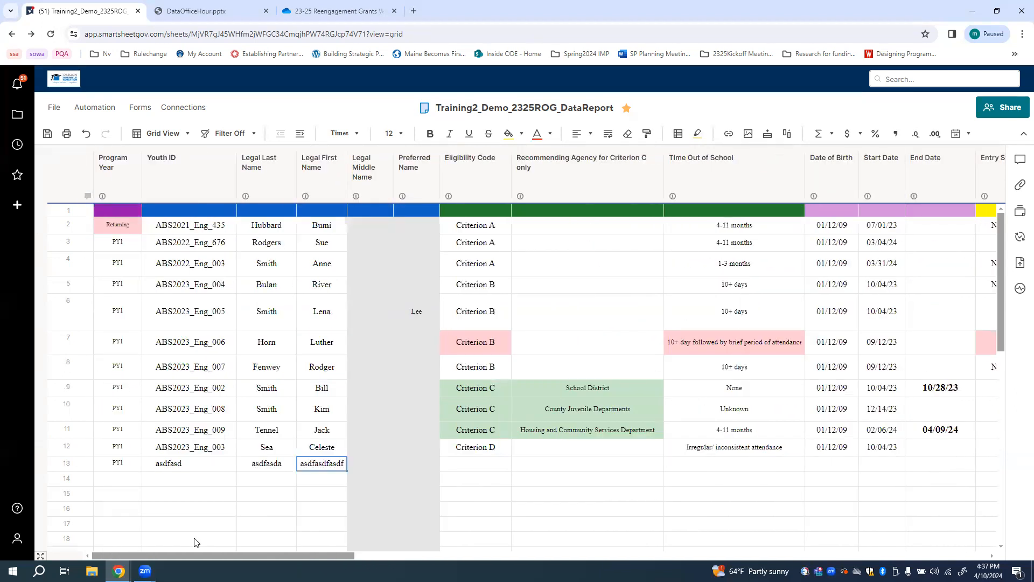
left_click_drag(116, 464, 316, 465)
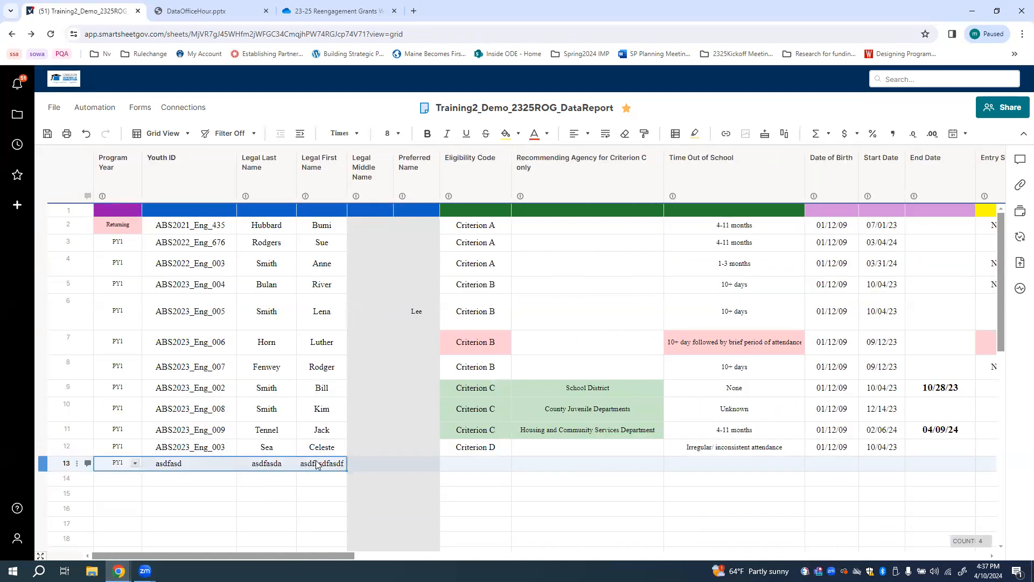
key("Delete")
left_click(269, 493)
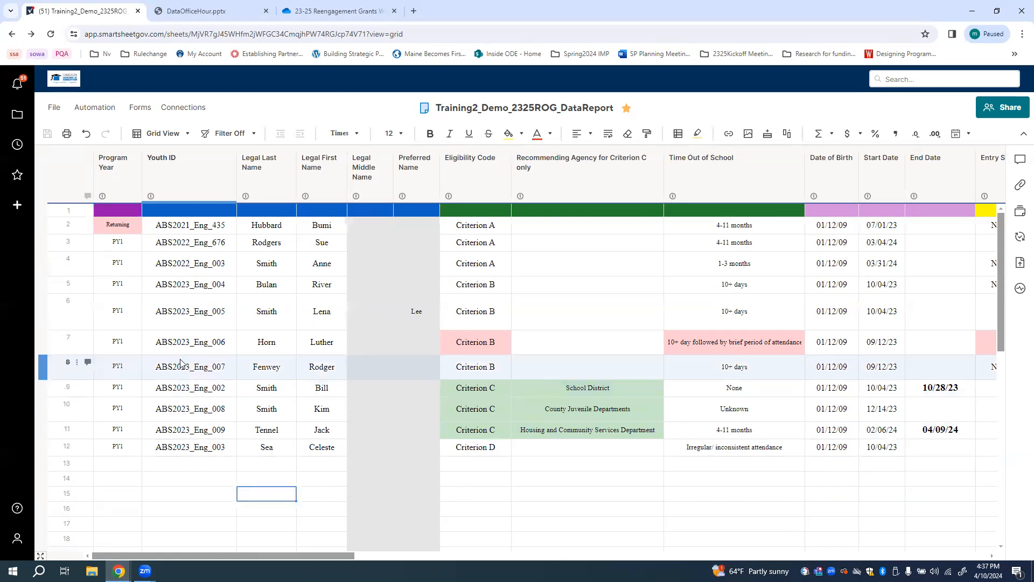
- Open the Test Demo 23-25 YDD Reengagement Data Entry form from the sheet's existing forms
left_click(141, 111)
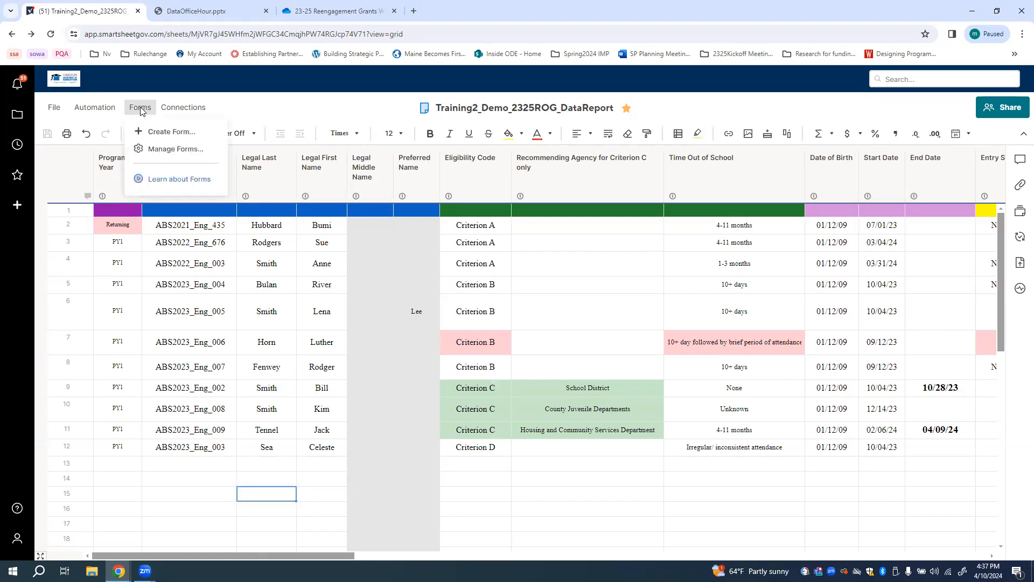
left_click(166, 148)
mouse_move(460, 278)
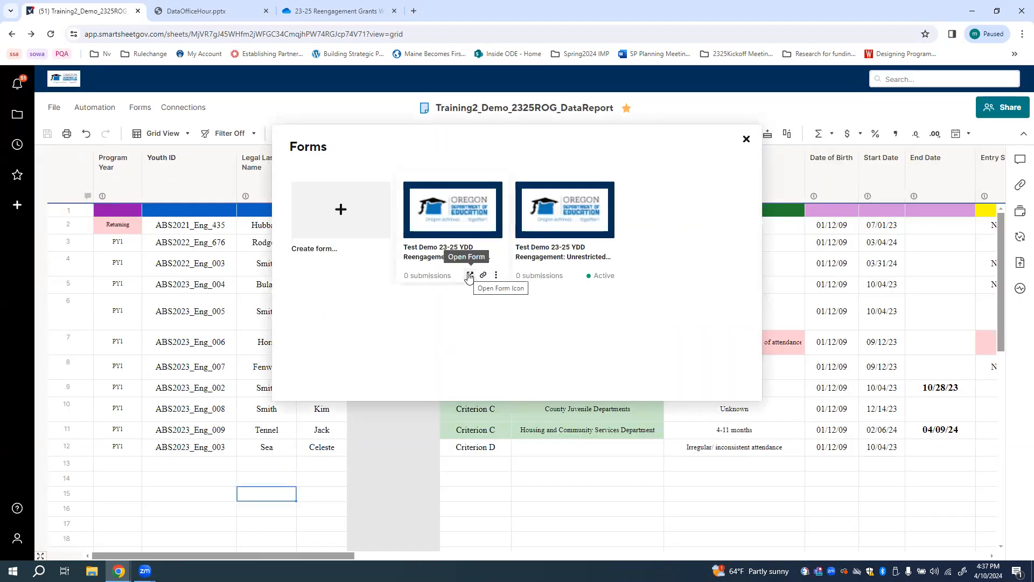
left_click(470, 275)
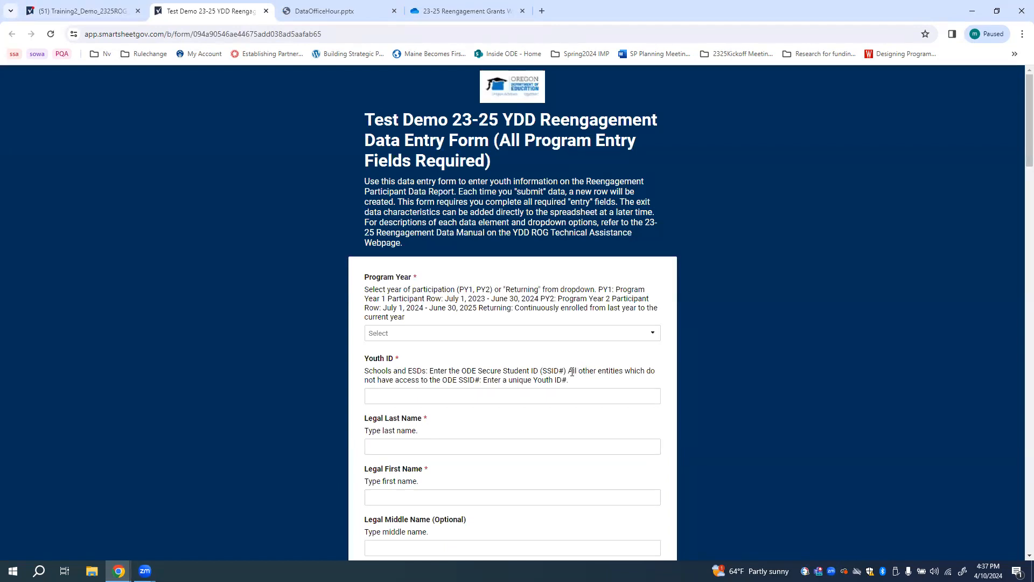
- Review the data entry form from the Program Year field down to the submission area and back to its heading
scroll(572, 372, "down", 9)
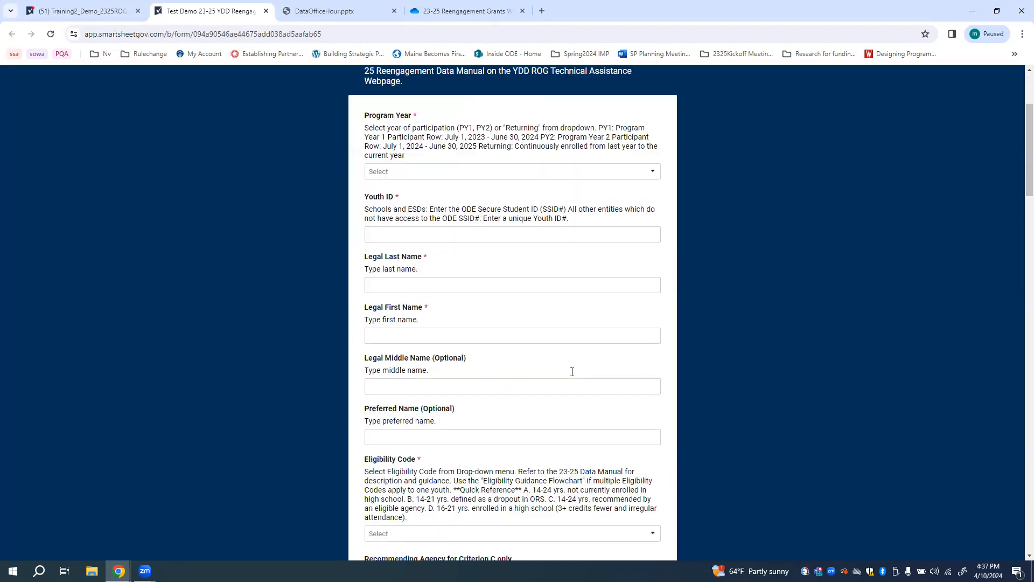
scroll(574, 376, "down", 18)
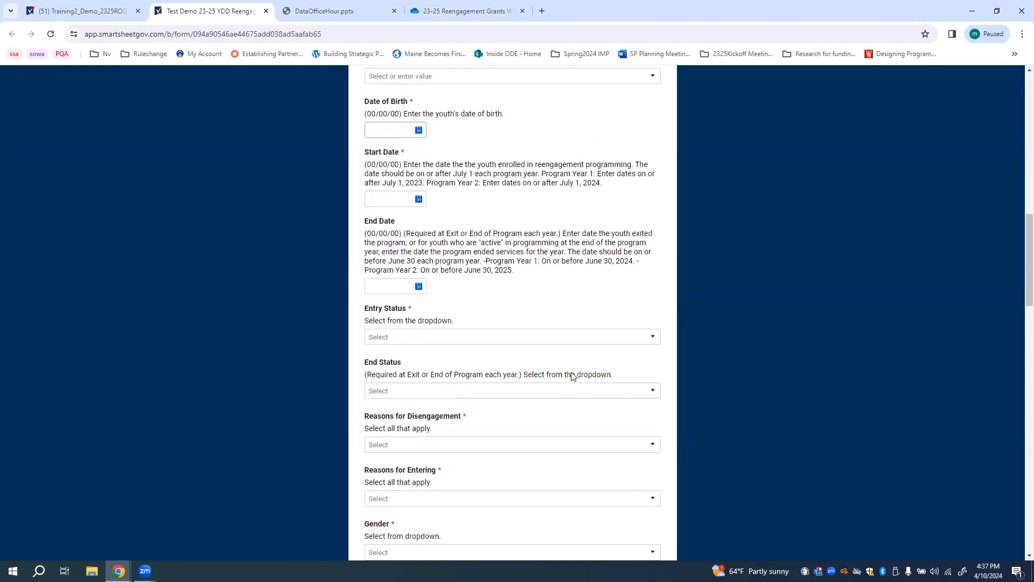
scroll(577, 370, "down", 12)
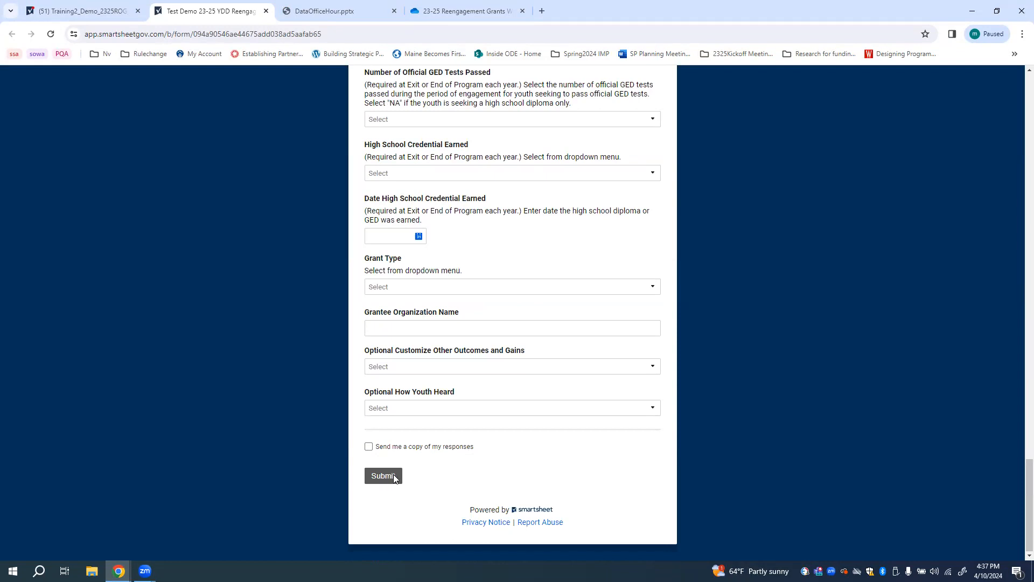
scroll(593, 446, "up", 20)
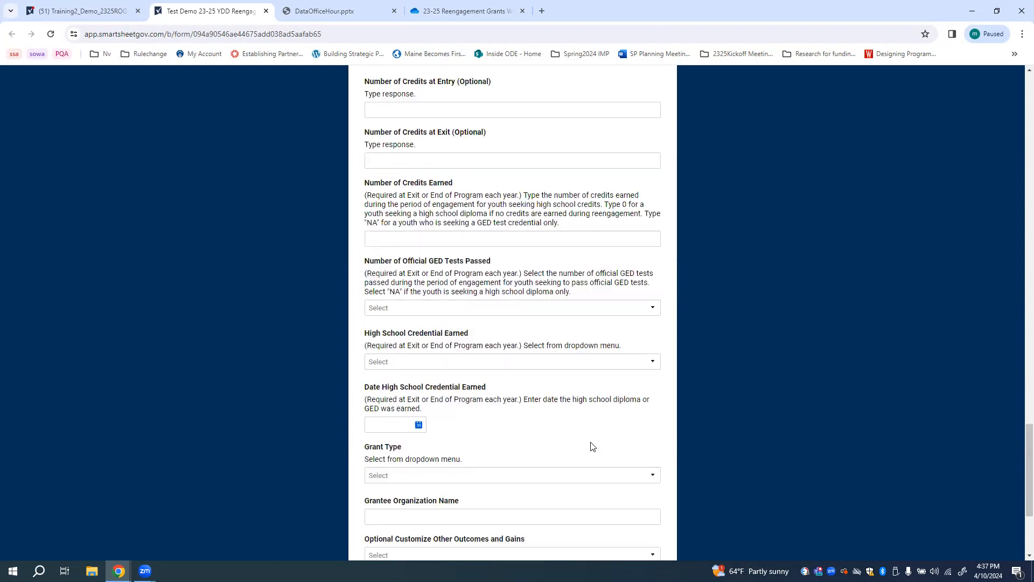
scroll(593, 446, "up", 15)
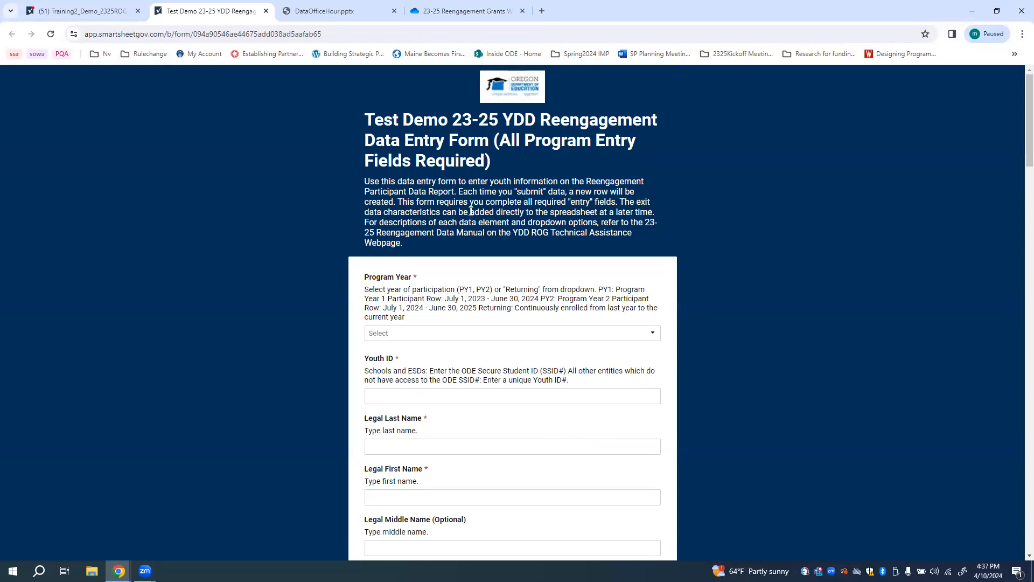
- Compare the form's required entry fields with exit fields such as End Date, and close the form and the forms list
left_click_drag(408, 277, 420, 278)
left_click_drag(495, 141, 602, 167)
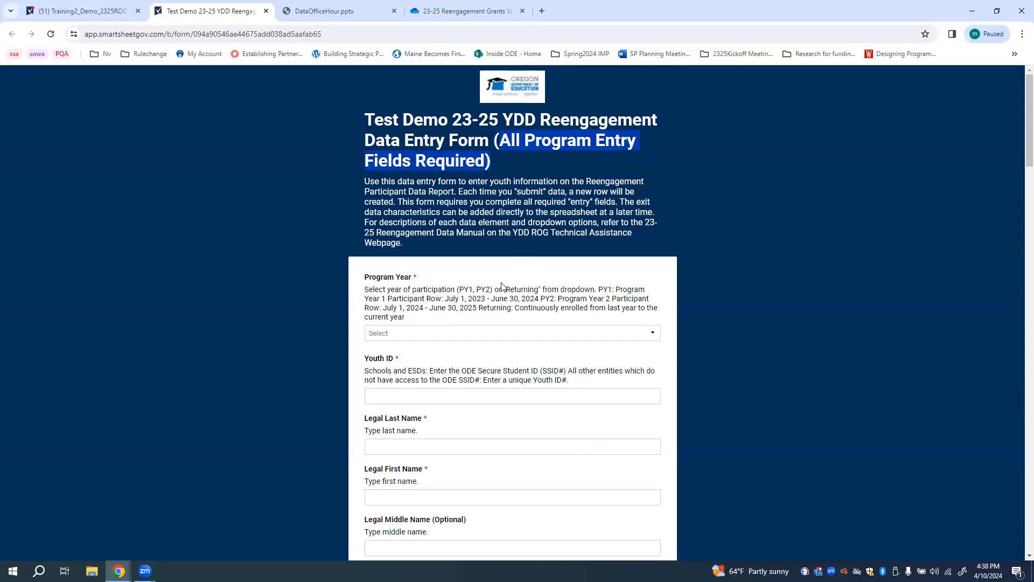
scroll(502, 286, "down", 9)
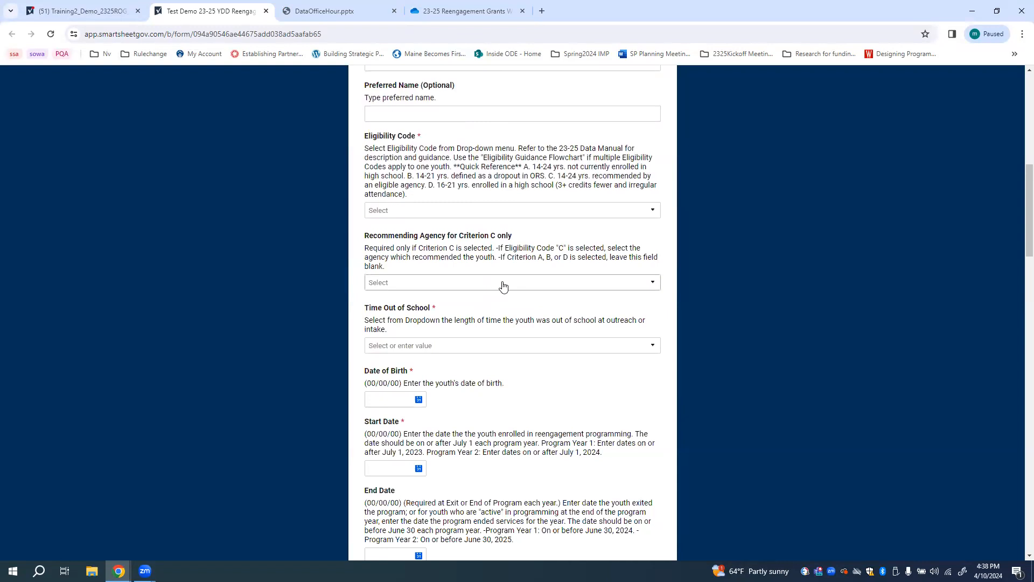
scroll(503, 285, "down", 3)
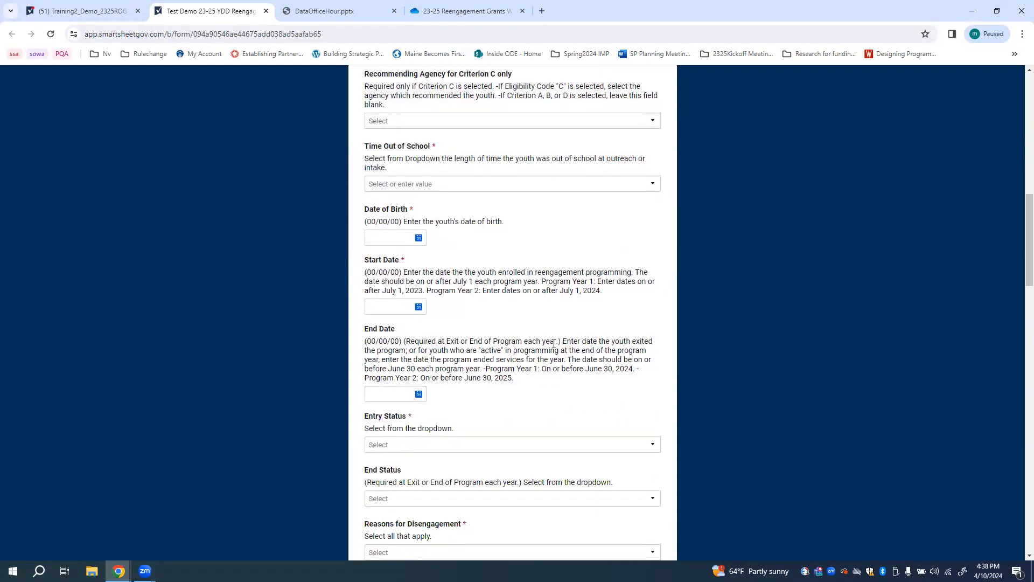
left_click_drag(391, 330, 401, 334)
scroll(546, 354, "down", 20)
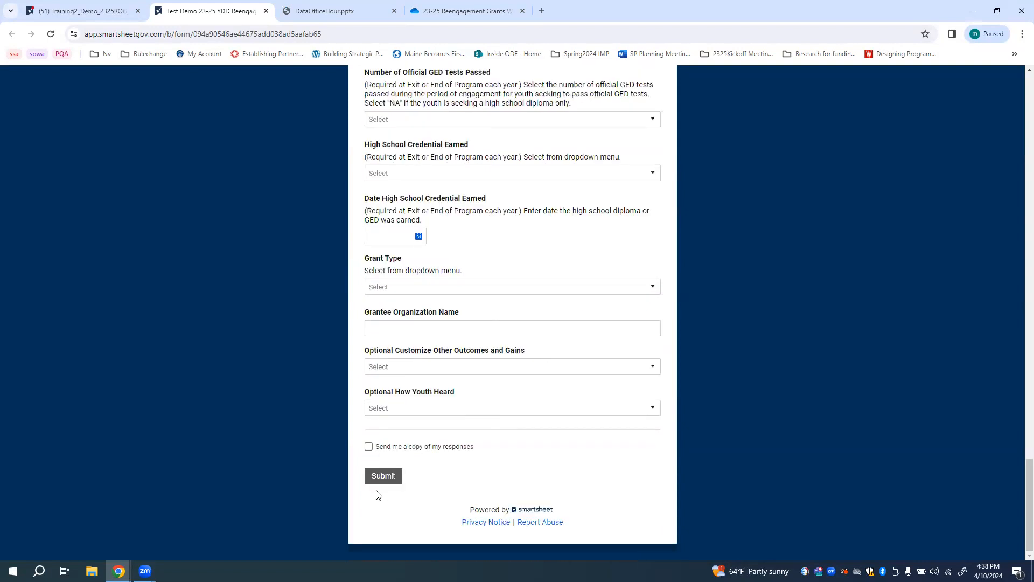
scroll(504, 303, "up", 15)
scroll(499, 311, "up", 14)
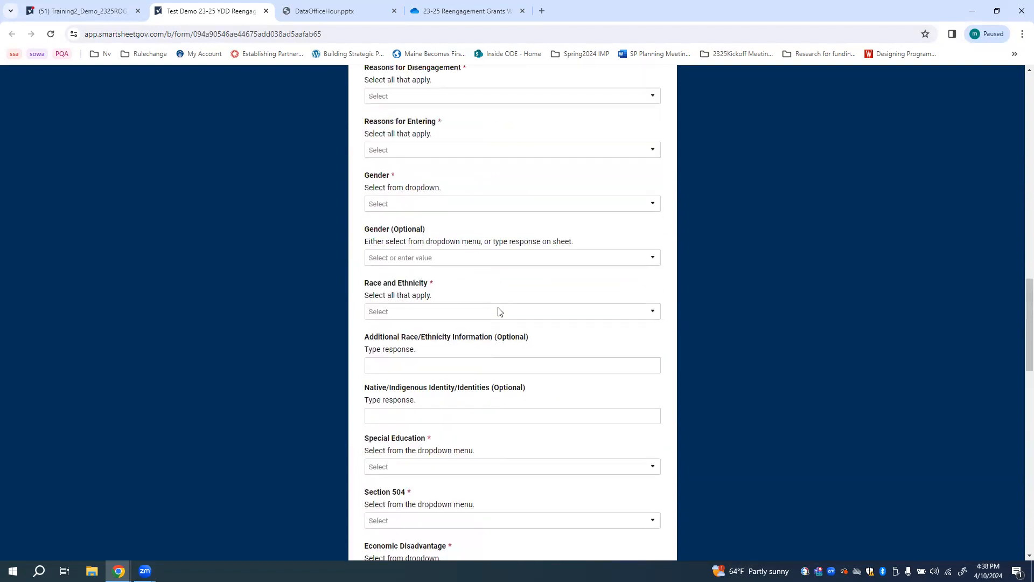
left_click(266, 11)
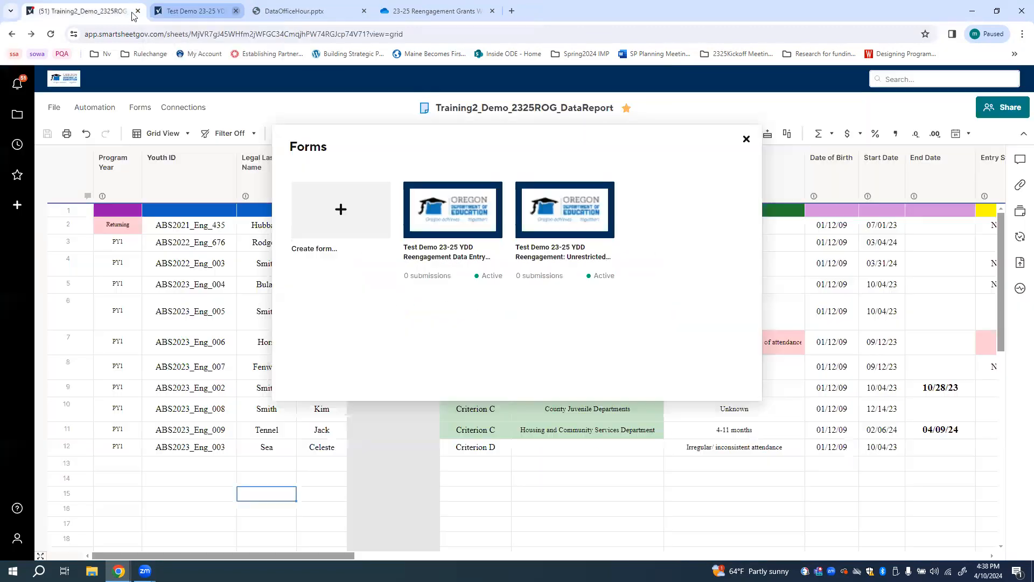
left_click(747, 137)
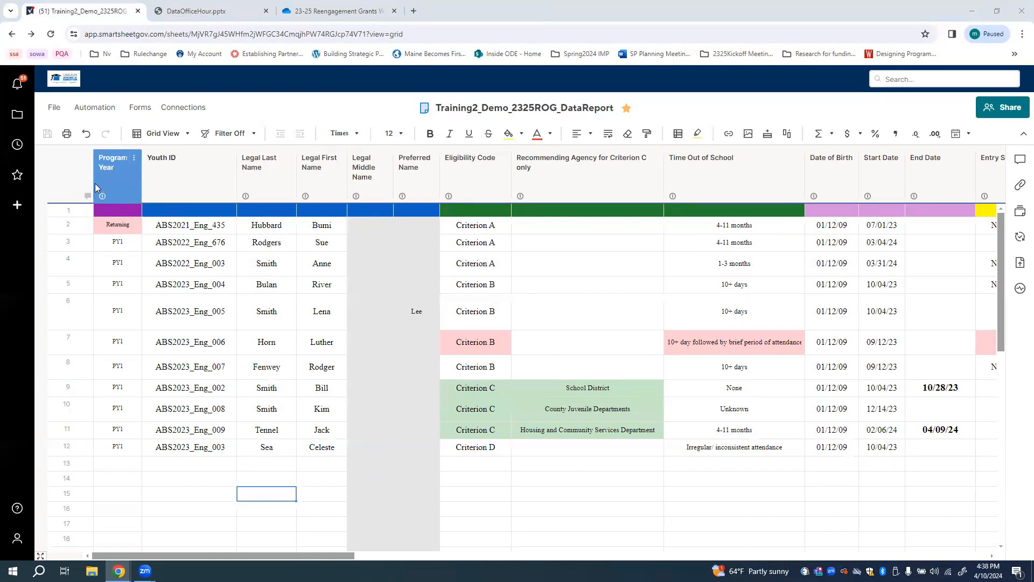
- Examine the Program Year column and its Returning entry, and read the Youth ID and Eligibility Code column descriptions
left_click(117, 180)
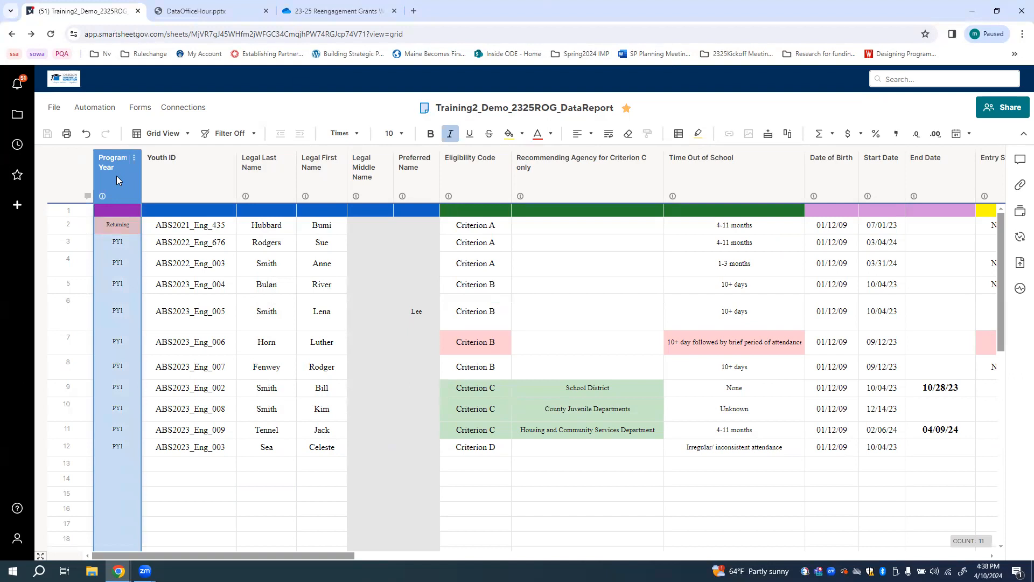
left_click(113, 226)
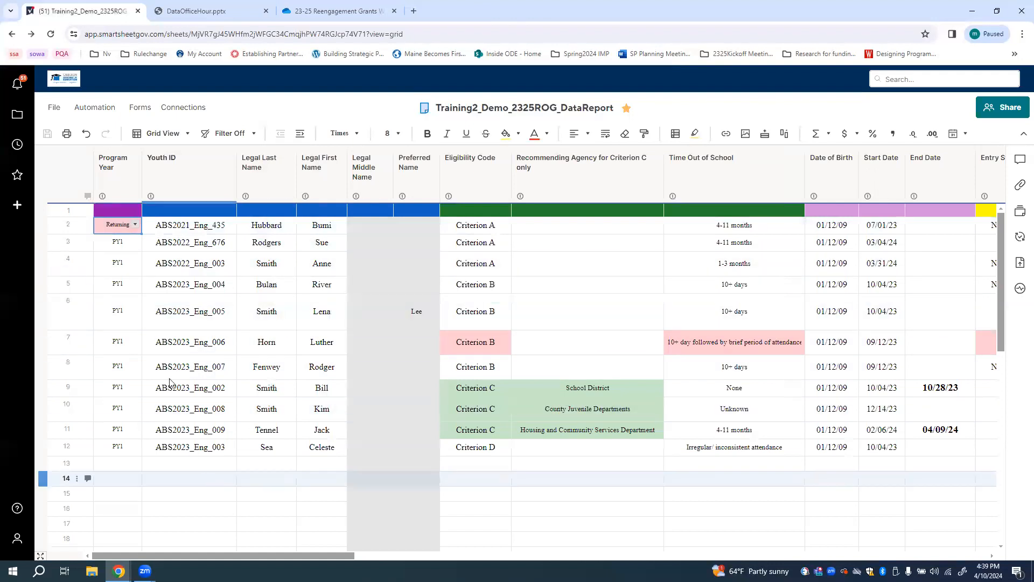
left_click(190, 181)
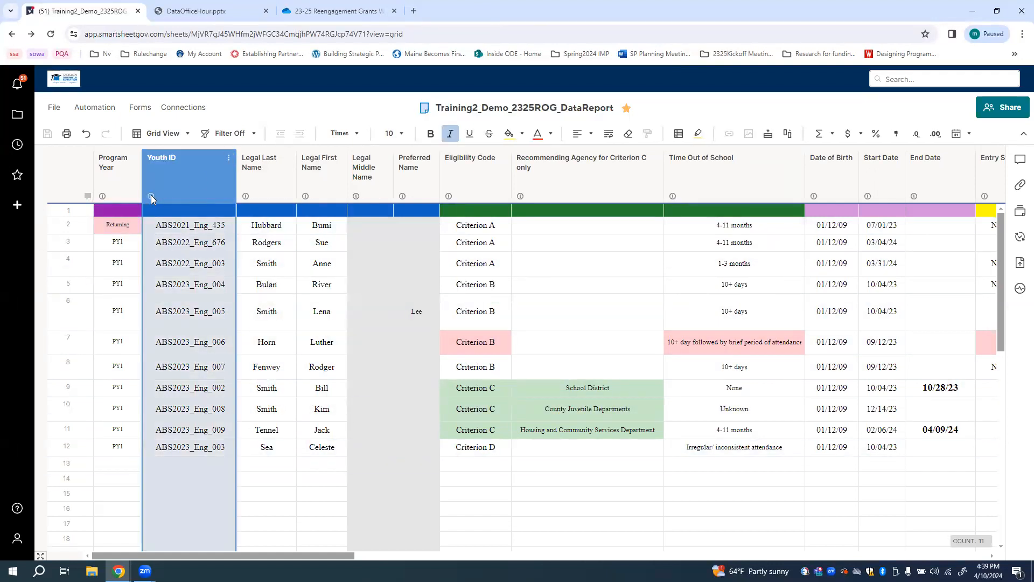
mouse_move(151, 197)
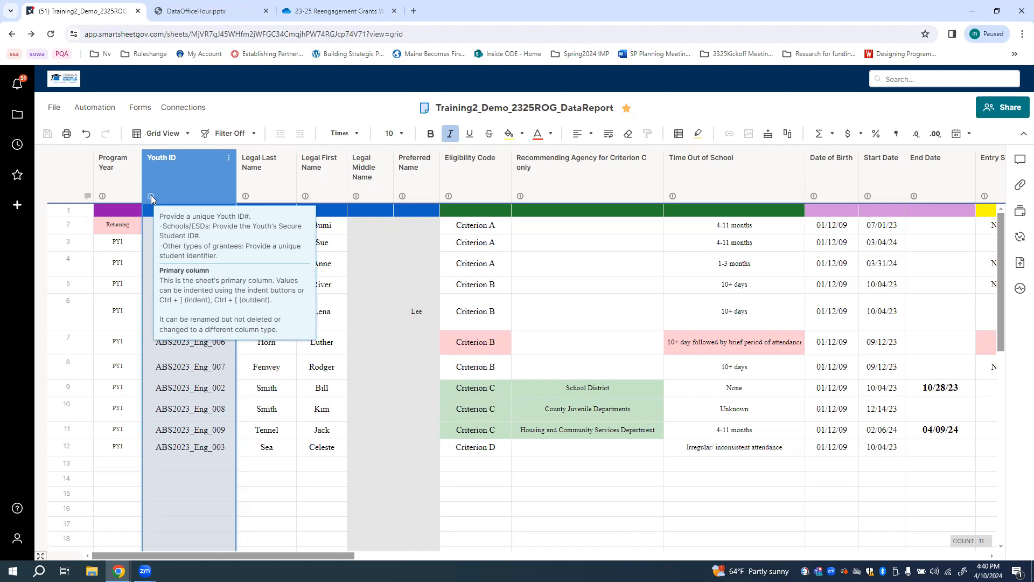
left_click(184, 454)
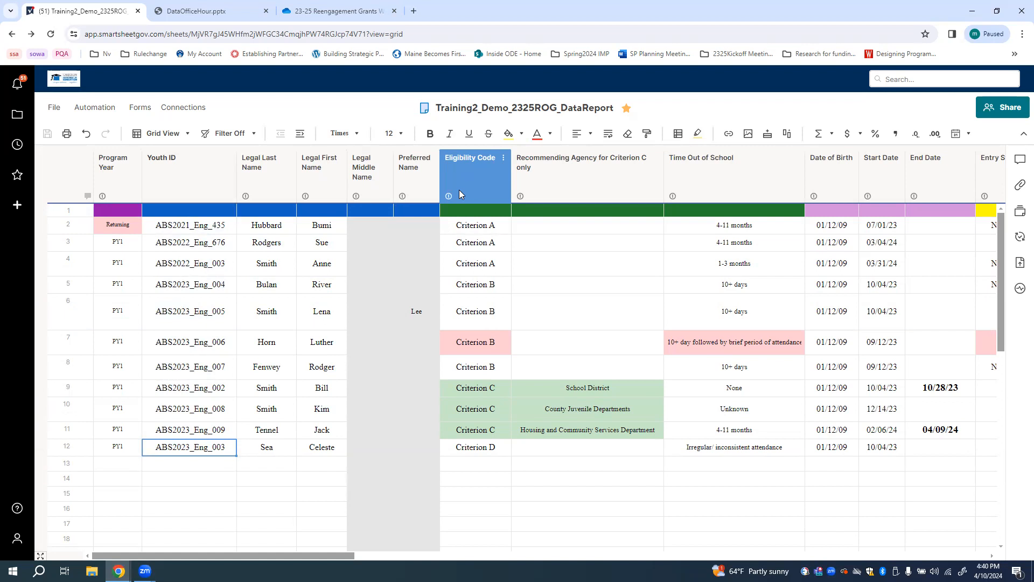
mouse_move(449, 198)
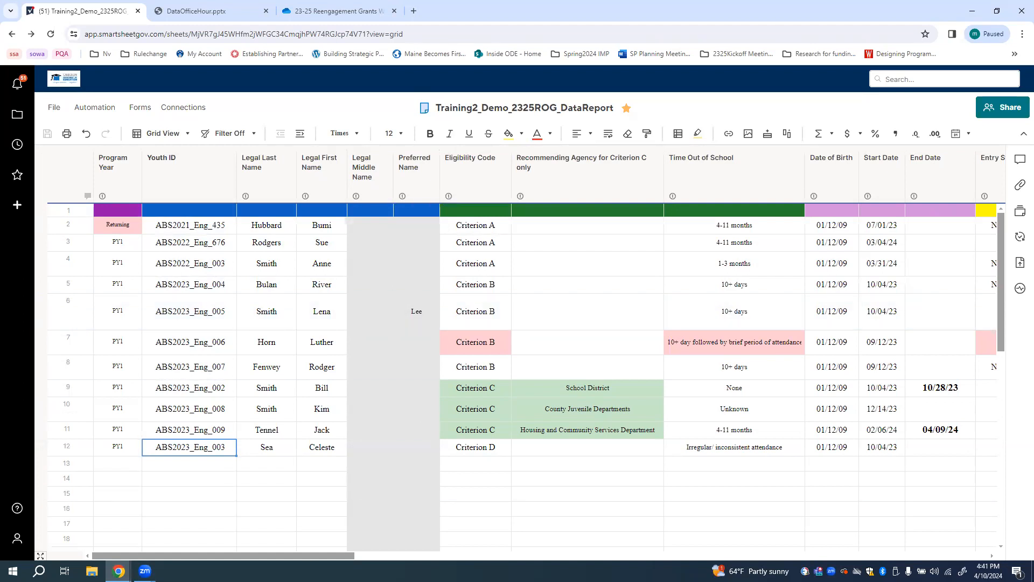
- Filter the sheet to rows whose Eligibility Code is Criterion A, and read that column's description
left_click_drag(278, 555, 325, 555)
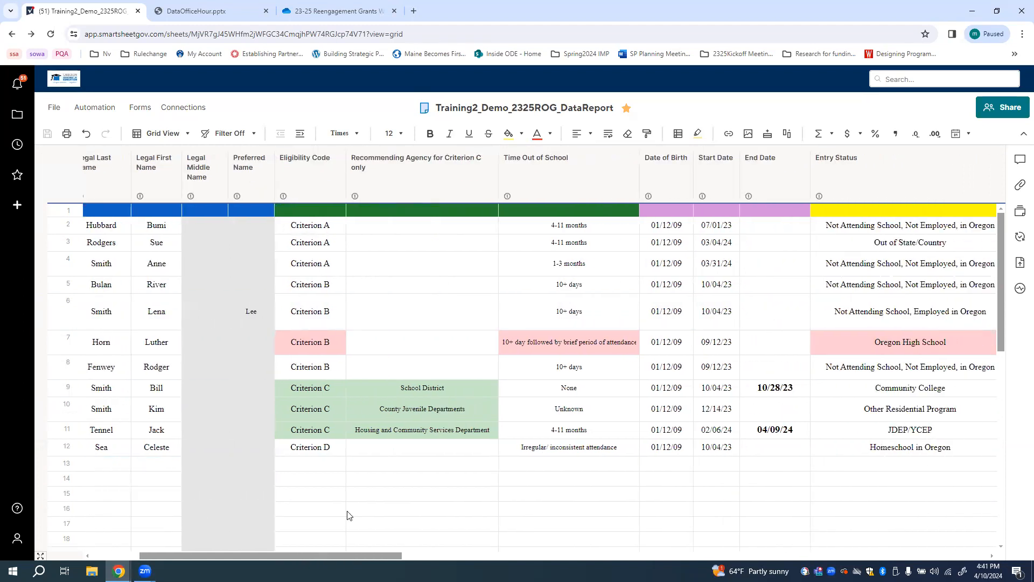
right_click(301, 177)
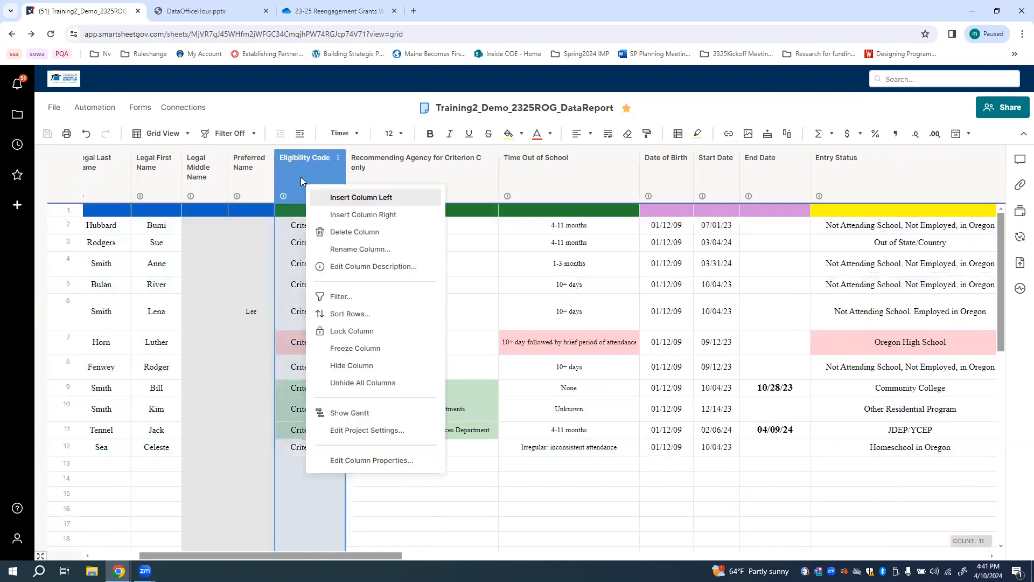
left_click(331, 295)
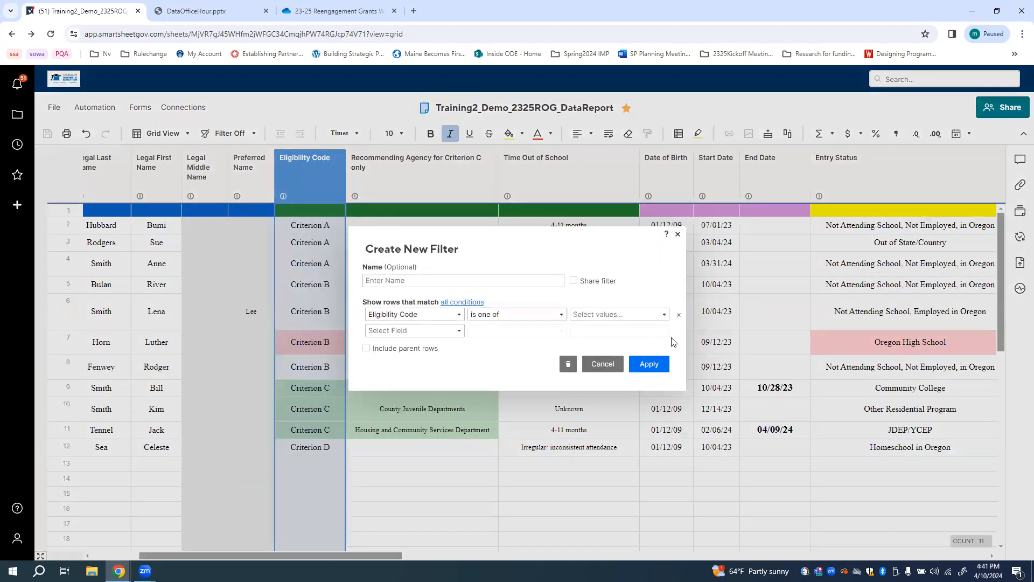
left_click(667, 316)
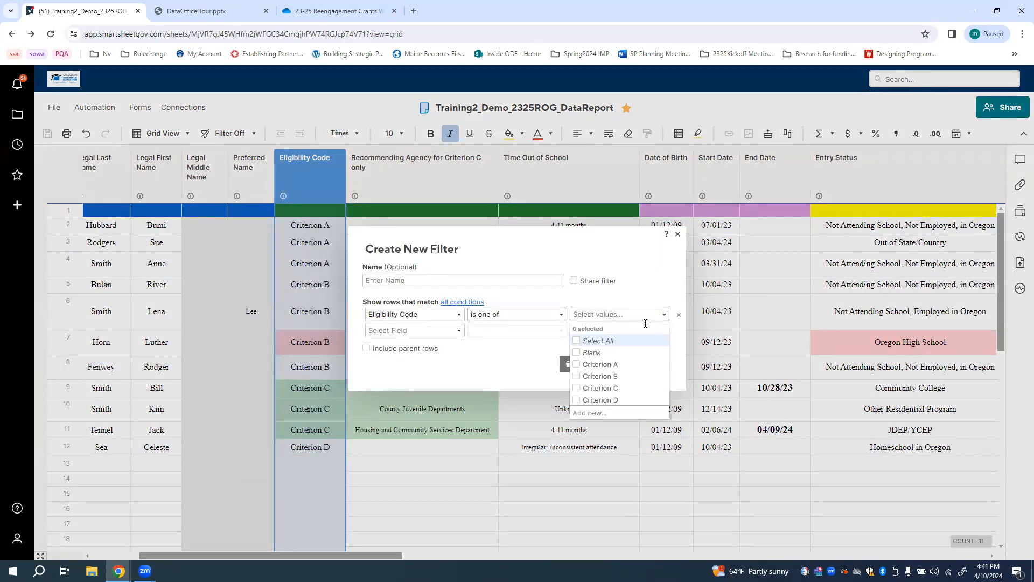
left_click(578, 364)
left_click(485, 373)
left_click(653, 366)
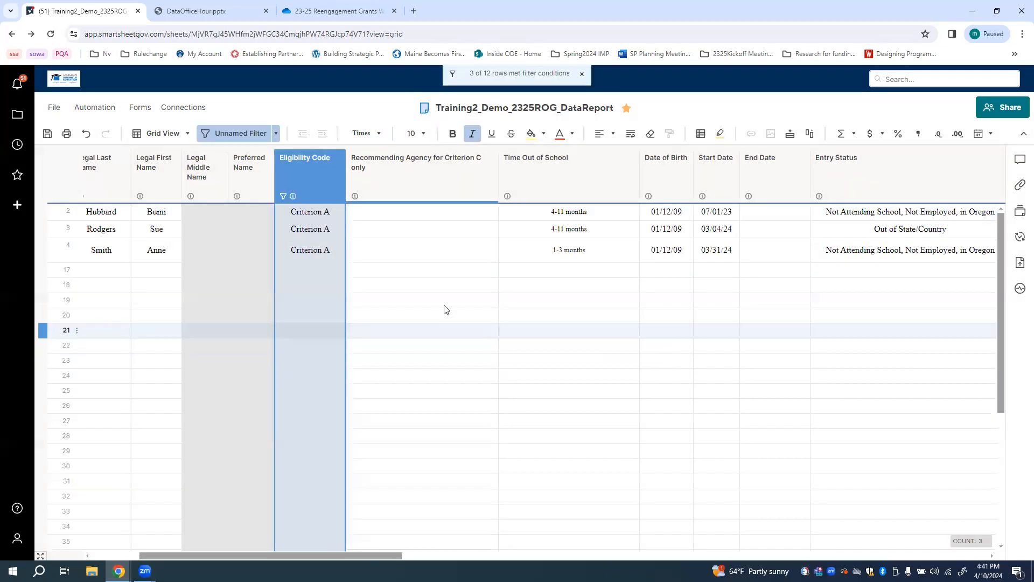
mouse_move(291, 198)
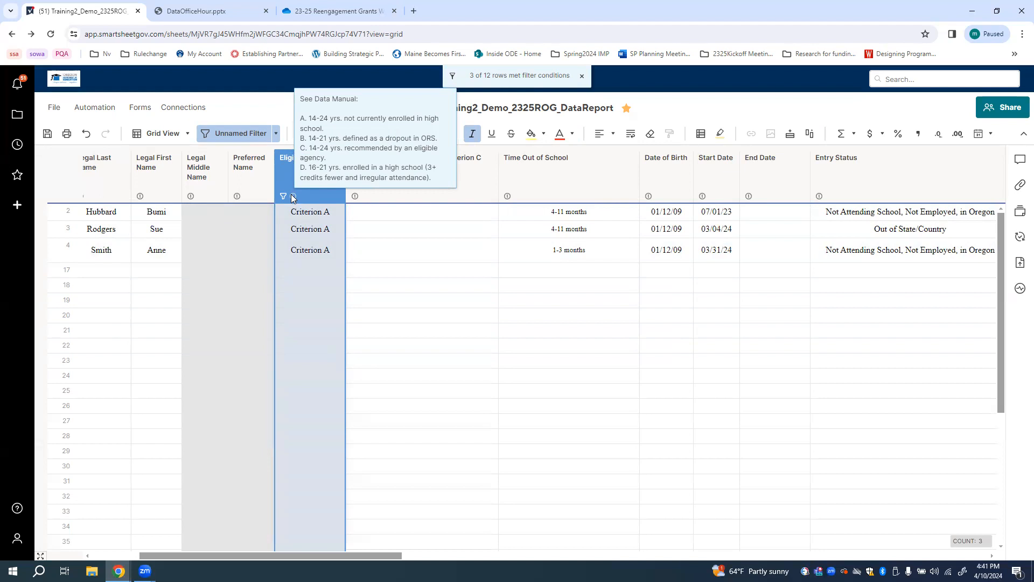
- Set Time Out of School in row 2 to None and give that cell a red background
left_click_drag(289, 555, 318, 555)
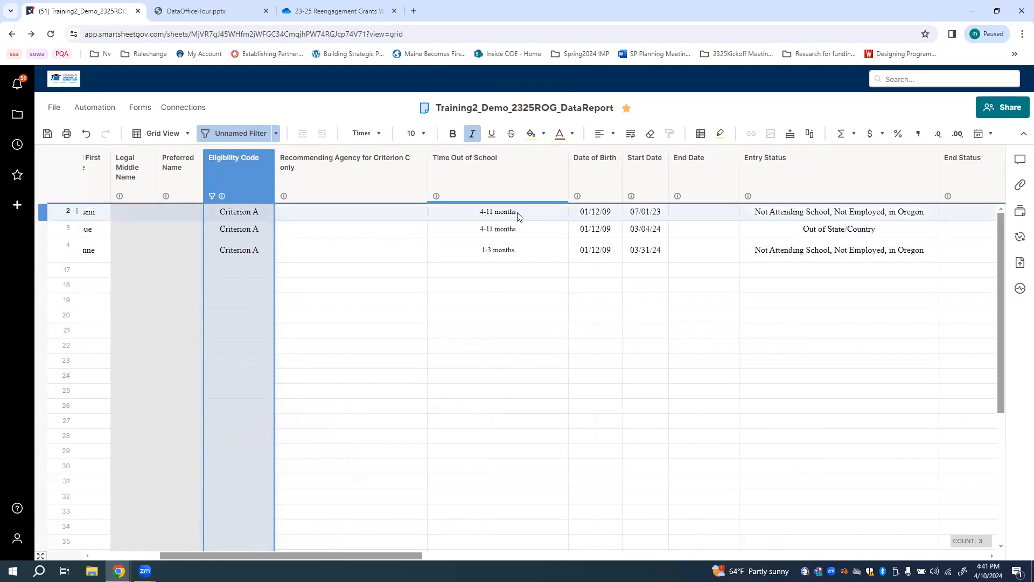
left_click(558, 215)
left_click(561, 211)
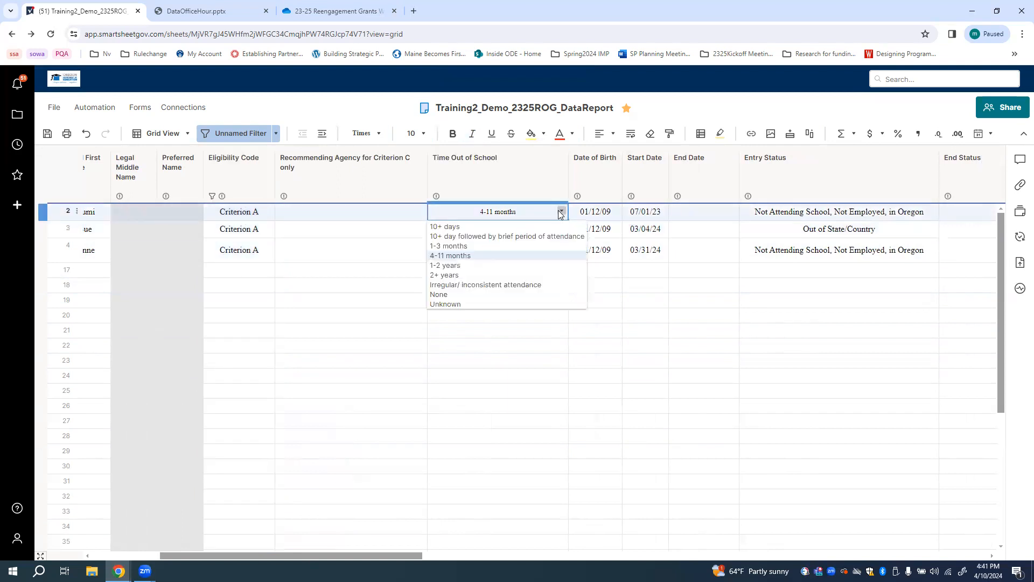
left_click(460, 294)
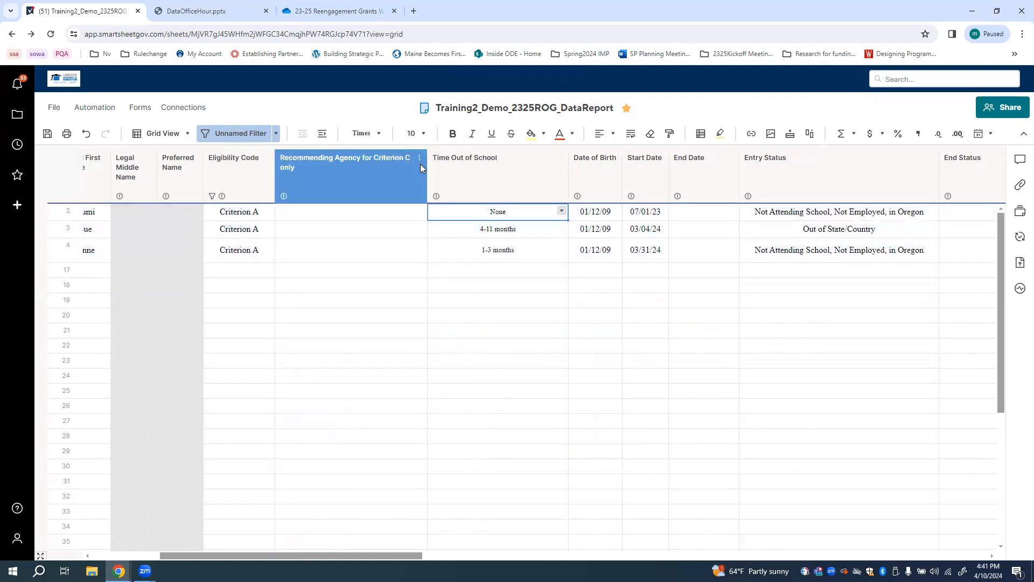
left_click(532, 134)
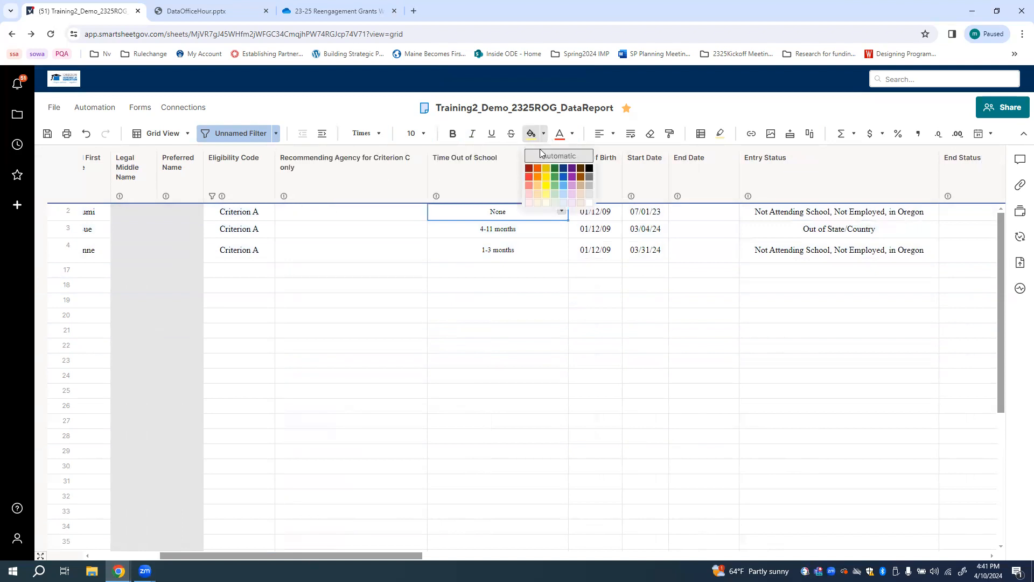
left_click(530, 175)
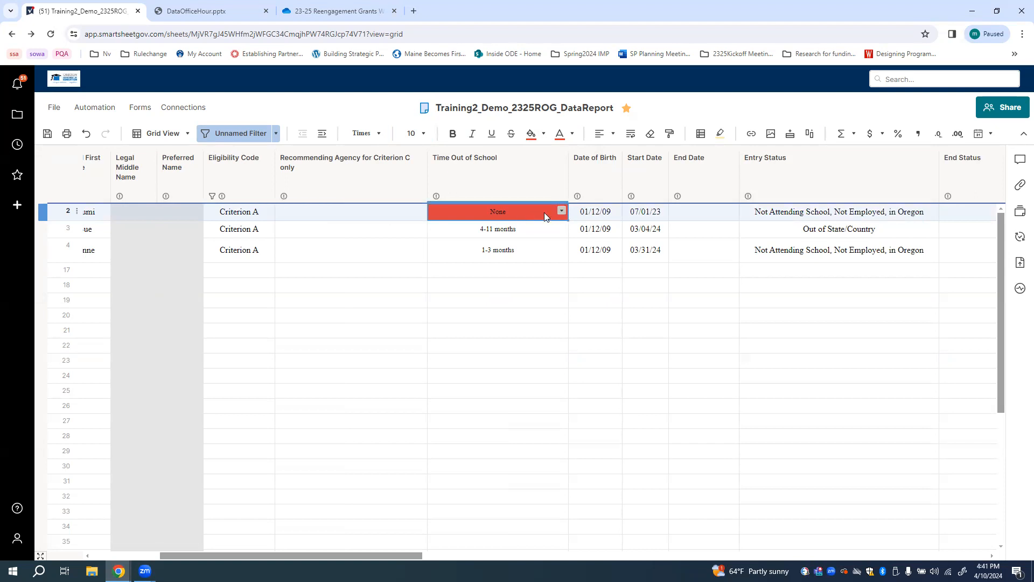
- Clear the red background from row 2's Time Out of School cell and set its value to 1-2 years
left_click(532, 133)
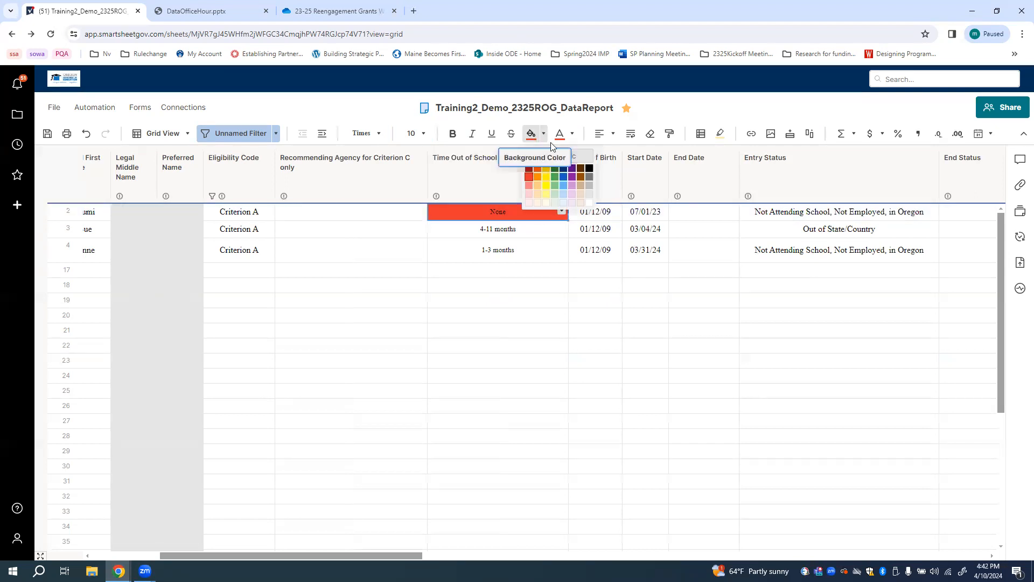
left_click(562, 212)
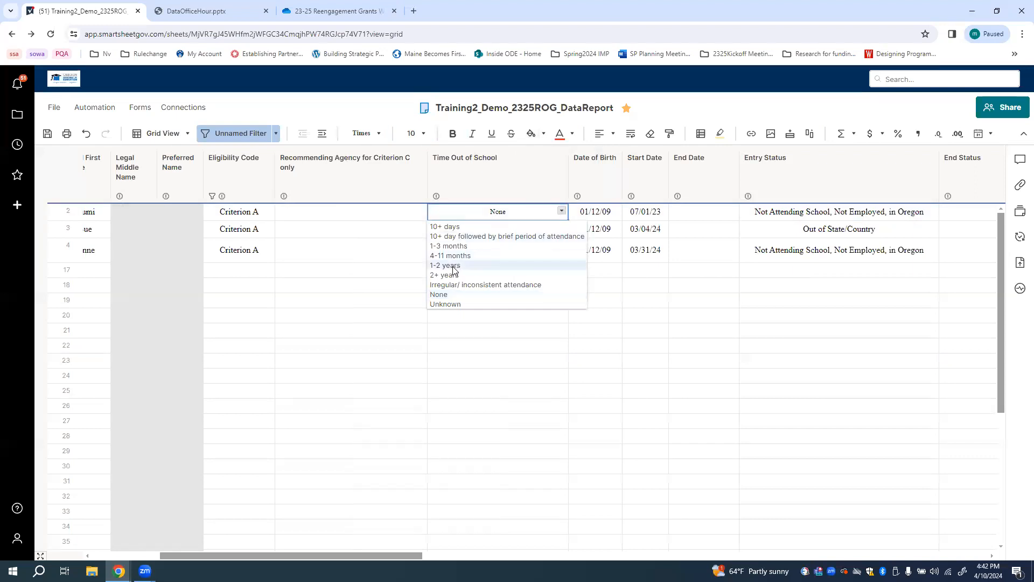
left_click(517, 265)
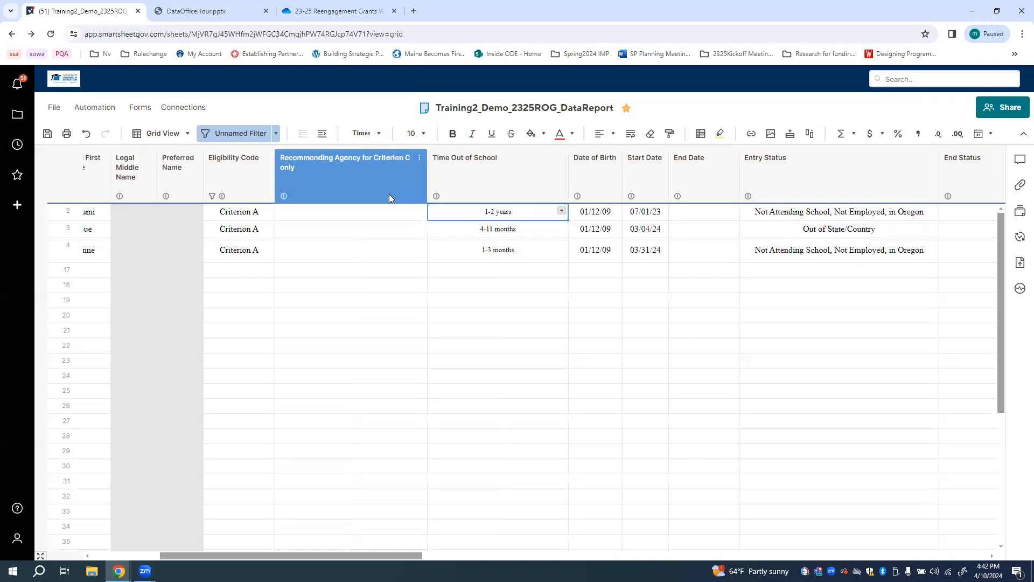
- Narrow the Recommending Agency for Criterion C only column and turn off the Criterion A filter
left_click_drag(427, 184, 364, 185)
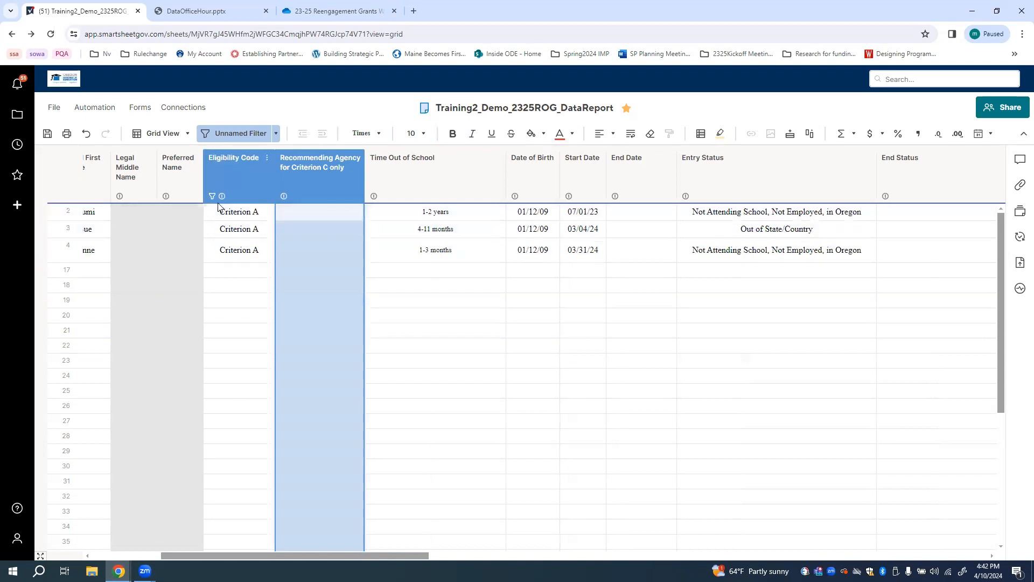
left_click(277, 133)
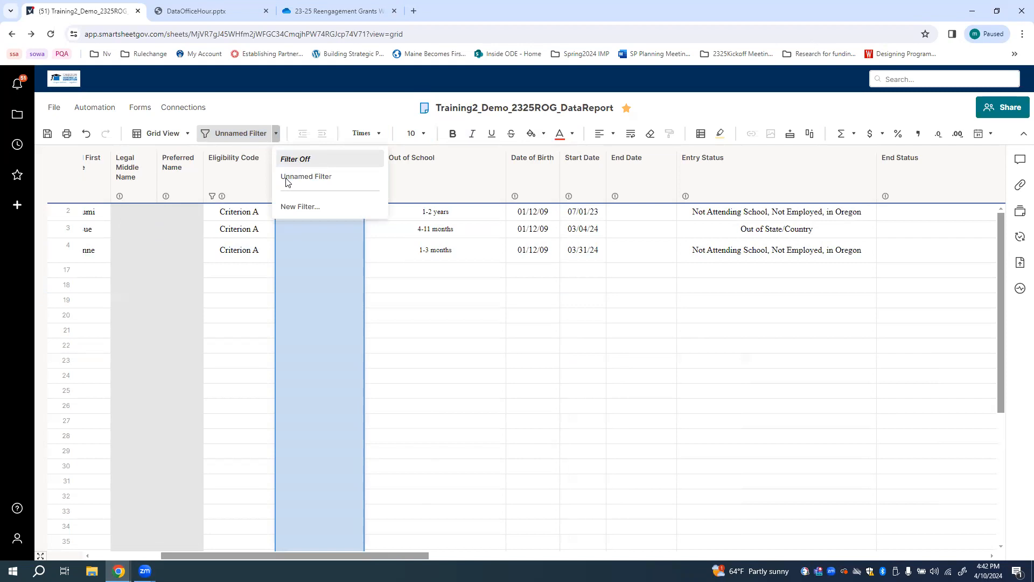
left_click(295, 159)
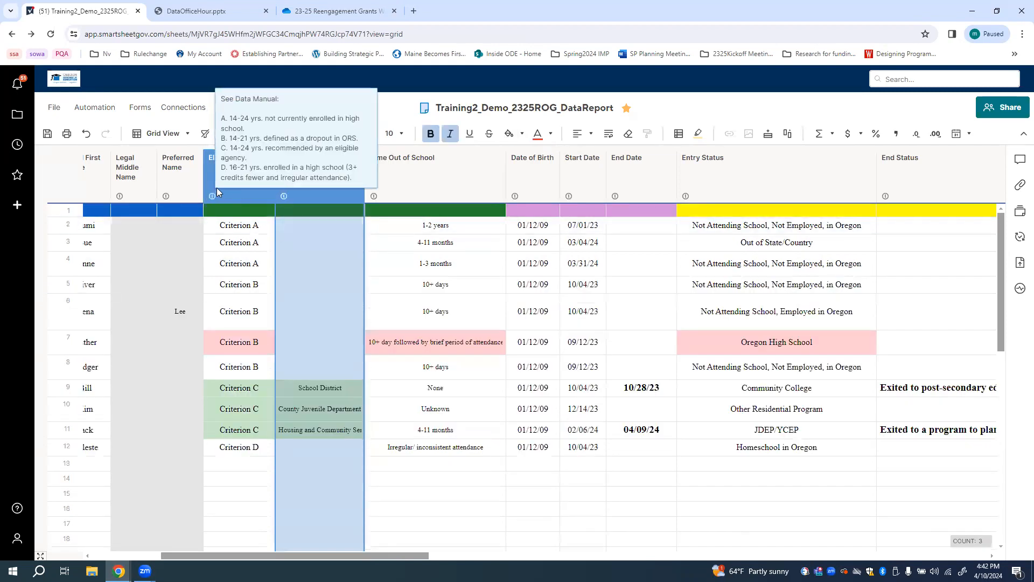
- Filter the sheet to rows whose Eligibility Code is Criterion B, and read that column's description
right_click(229, 192)
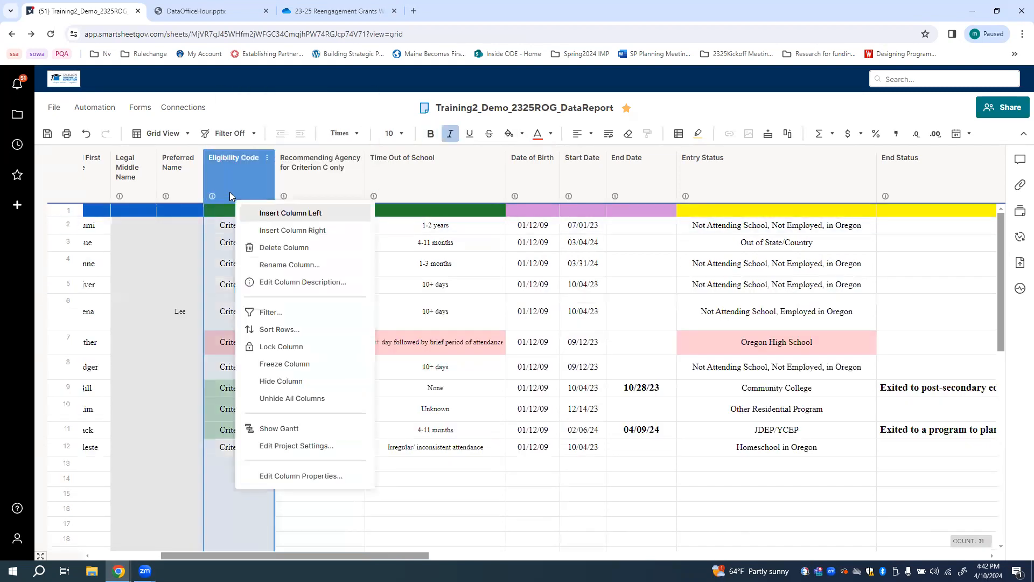
left_click(275, 313)
left_click(665, 315)
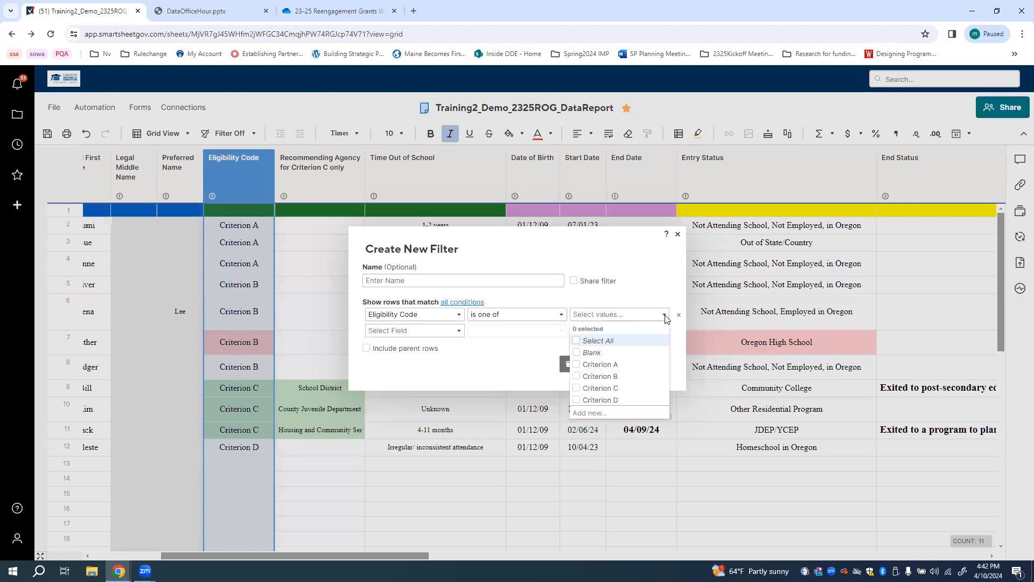
left_click(594, 376)
left_click(526, 383)
left_click(653, 366)
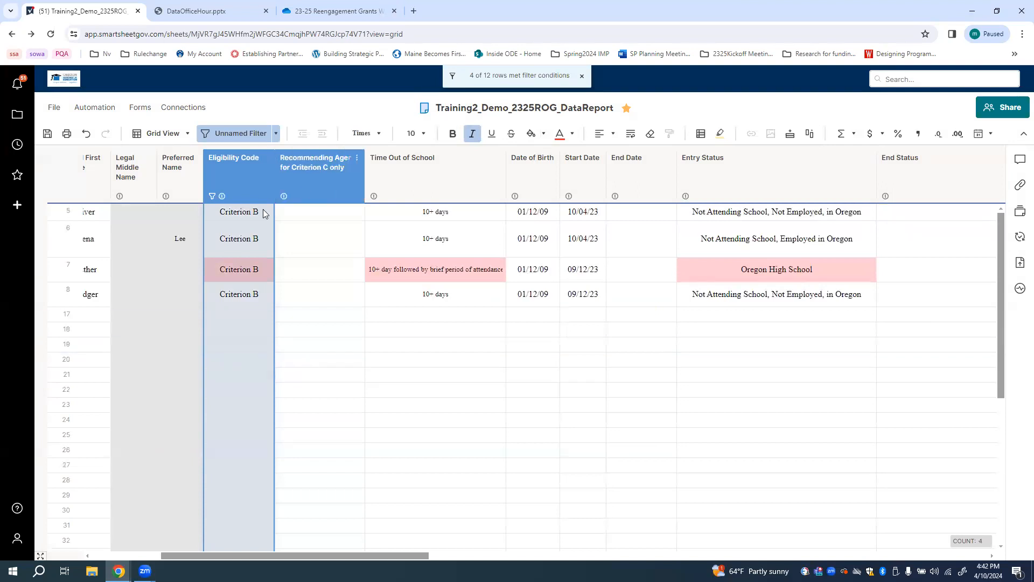
mouse_move(221, 201)
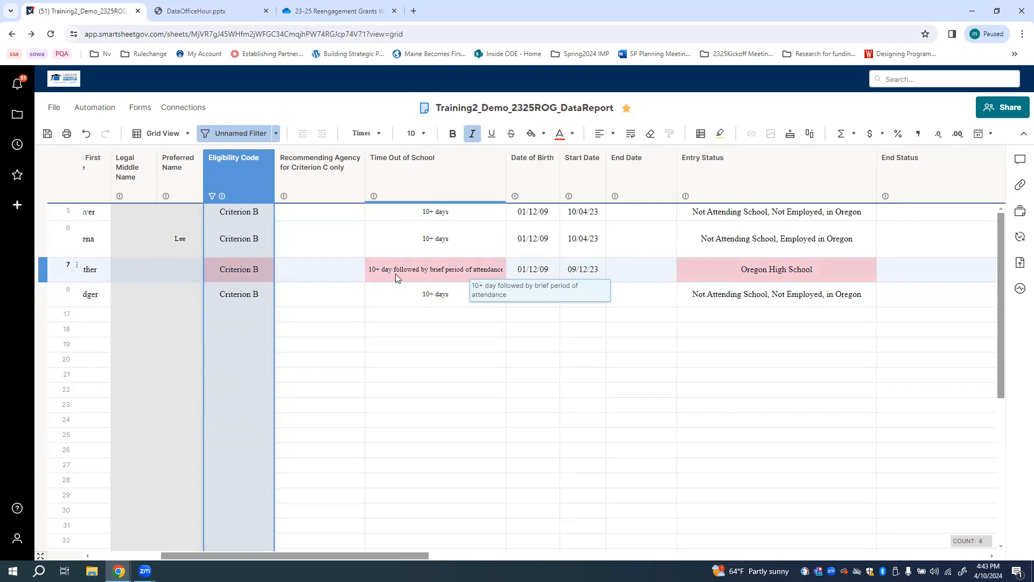
- Widen the Time Out of School column to fit its longest entry, and check row 7's eligibility, time out and entry status
left_click_drag(506, 176, 531, 173)
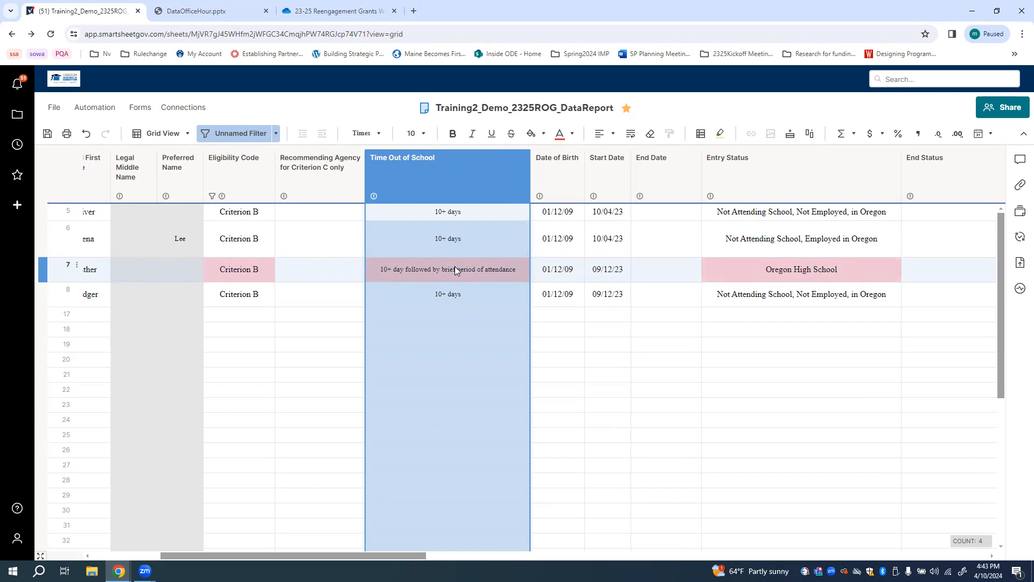
left_click(235, 277)
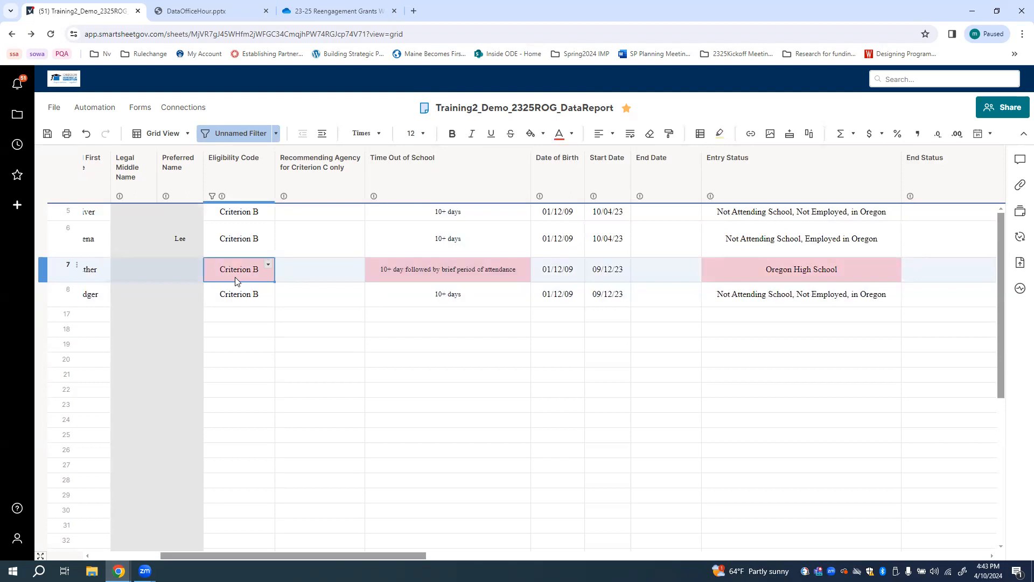
left_click(469, 271)
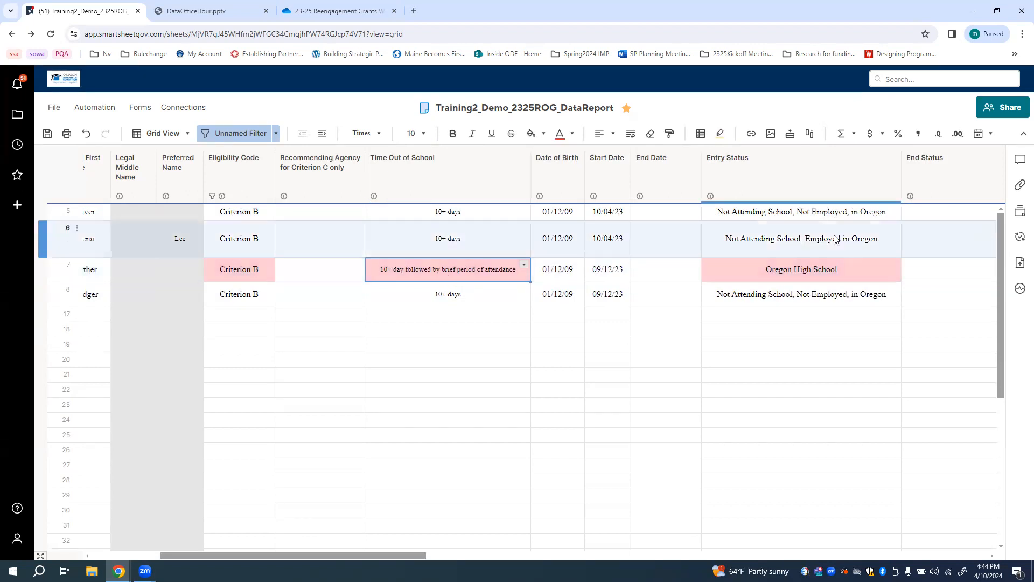
left_click(807, 253)
left_click(807, 274)
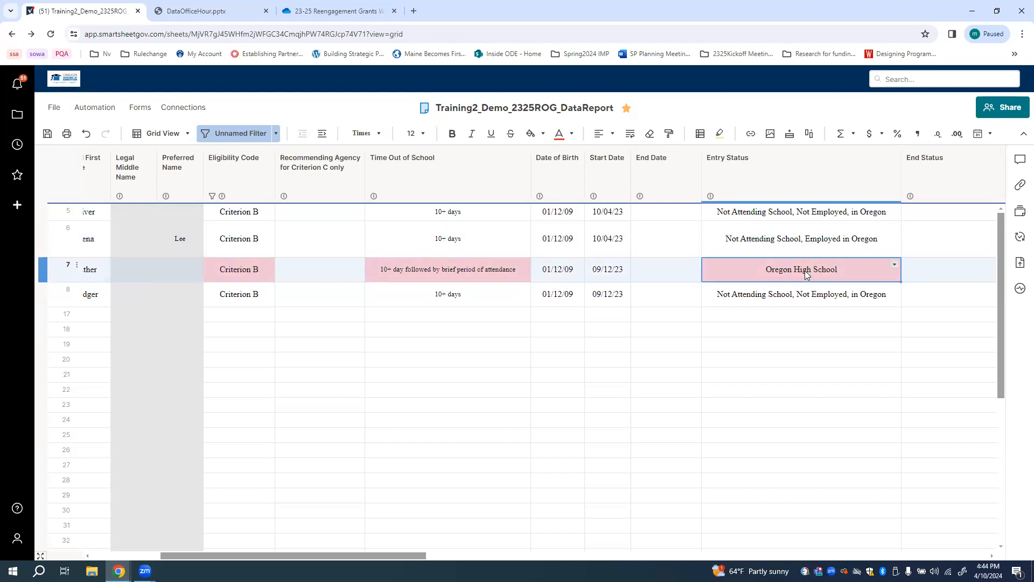
- Set row 8's Entry Status to Oregon High School and give that cell a red background
left_click(808, 297)
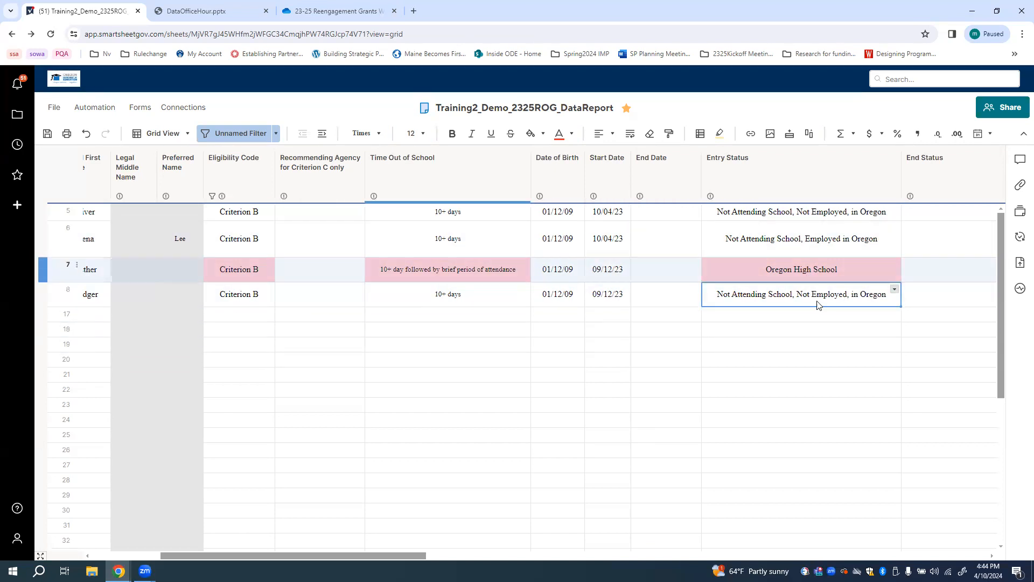
left_click(461, 297)
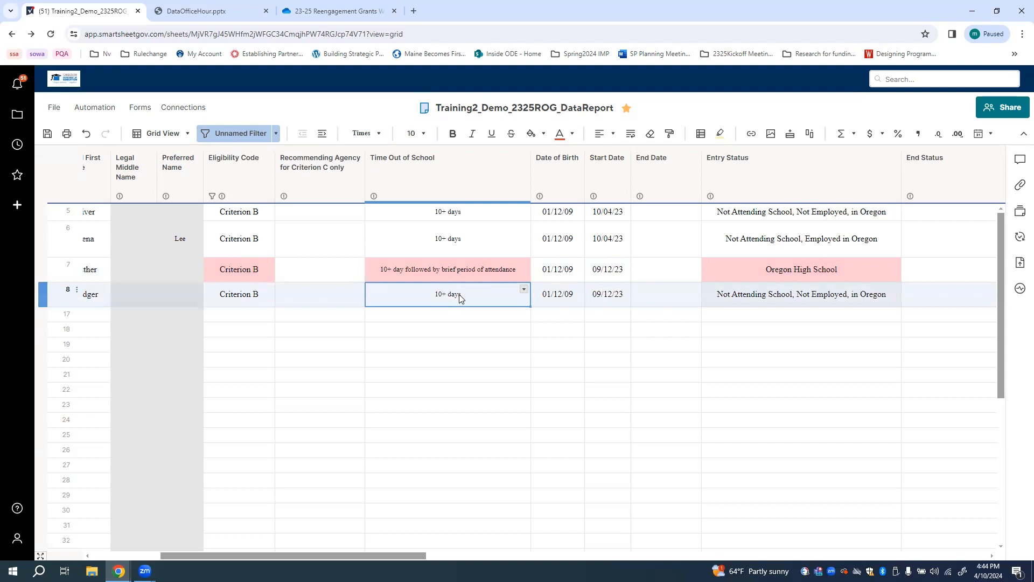
left_click(877, 301)
left_click(894, 291)
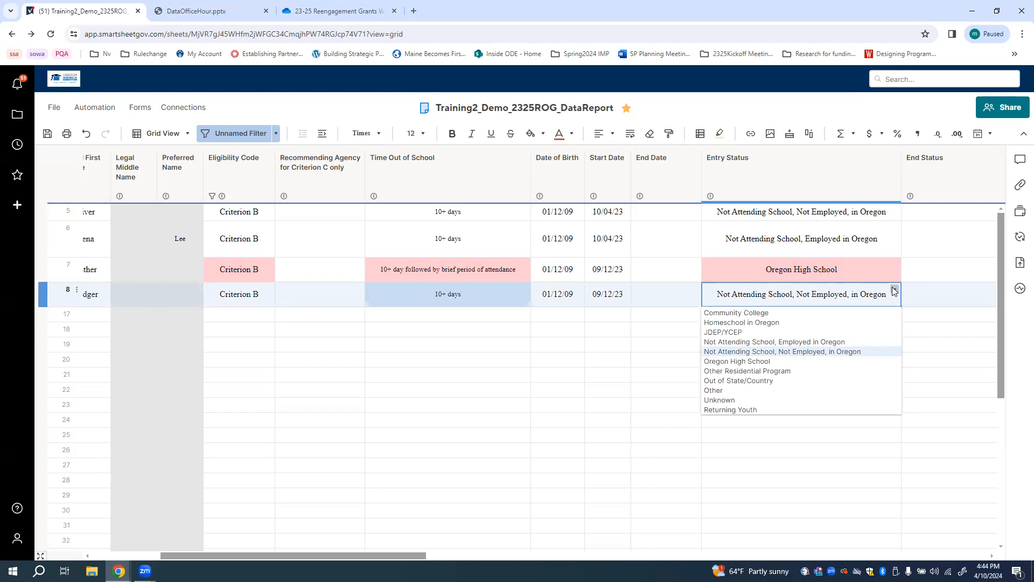
left_click(765, 361)
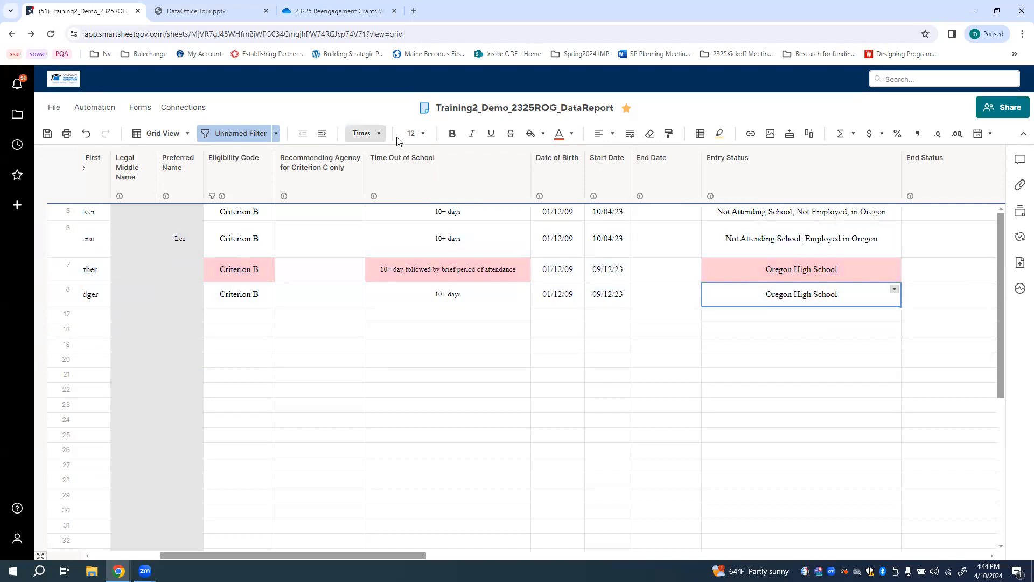
left_click(530, 134)
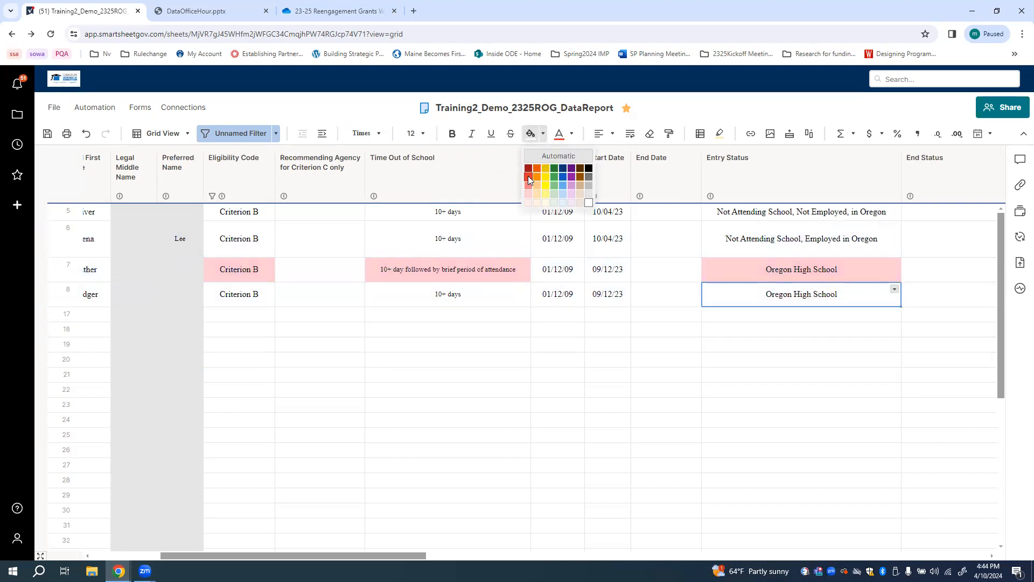
left_click(529, 177)
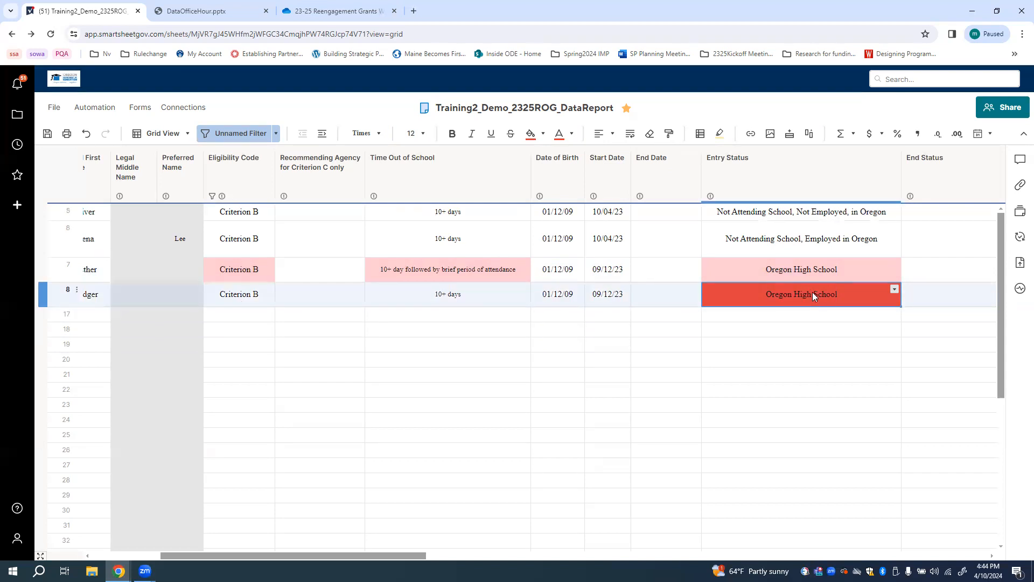
- Set row 8's Entry Status to Not Attending School, Employed in Oregon and remove the cell's red background
left_click(895, 289)
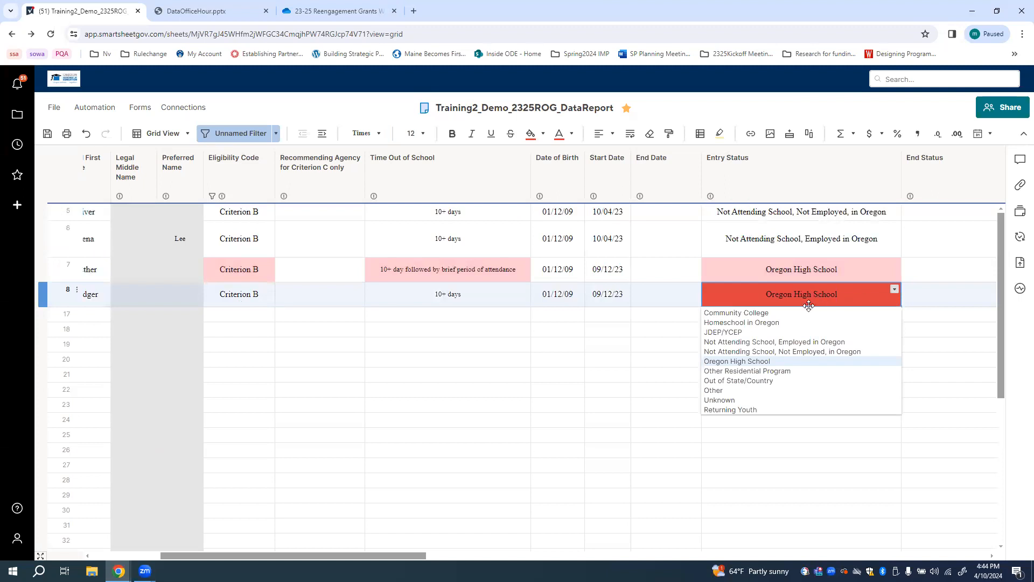
left_click(803, 342)
left_click(543, 133)
left_click(540, 172)
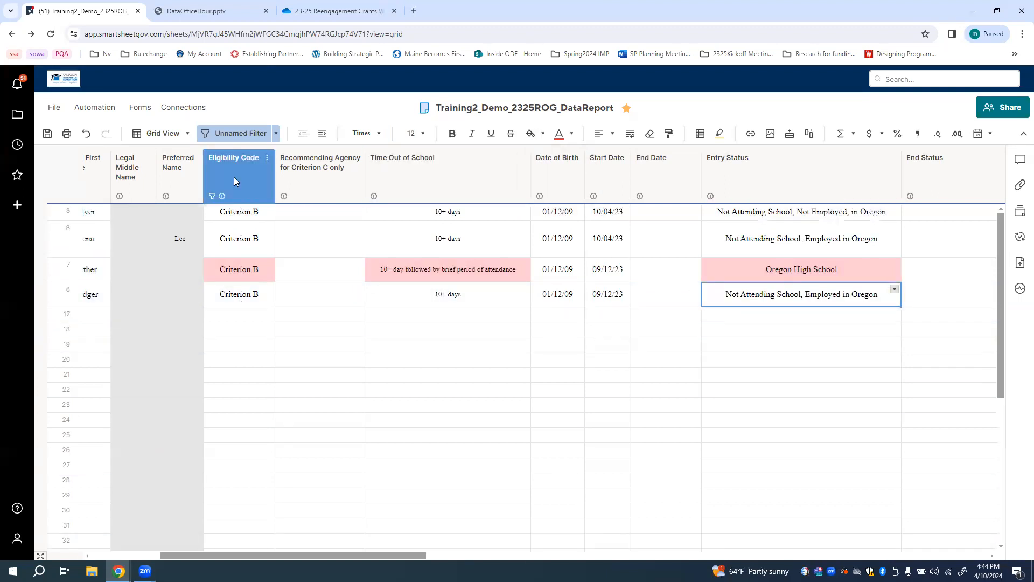
- Turn off the Criterion B filter and compare the End Date and End Status entries of rows 9 and 11
left_click(276, 134)
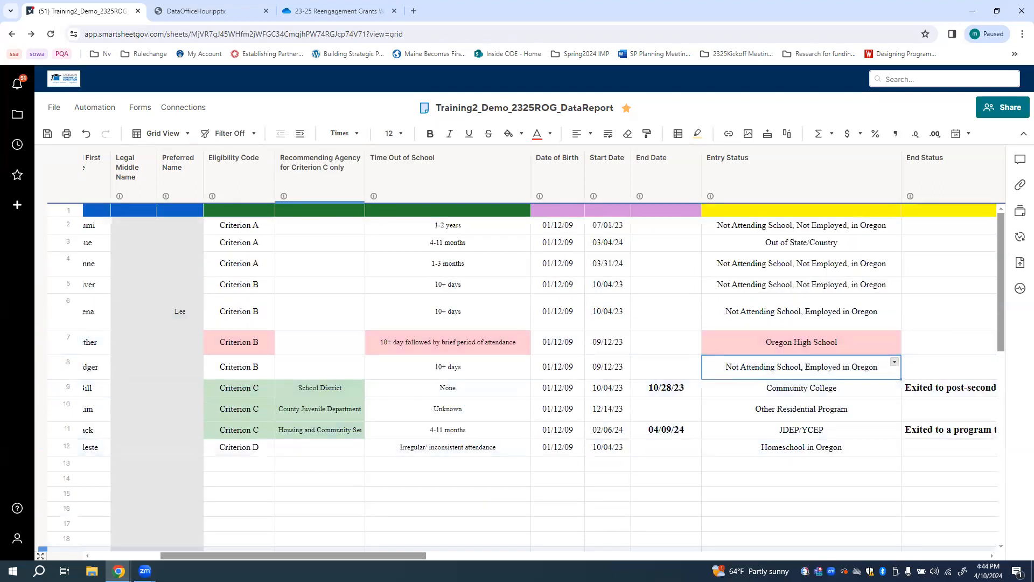
left_click_drag(328, 556, 432, 564)
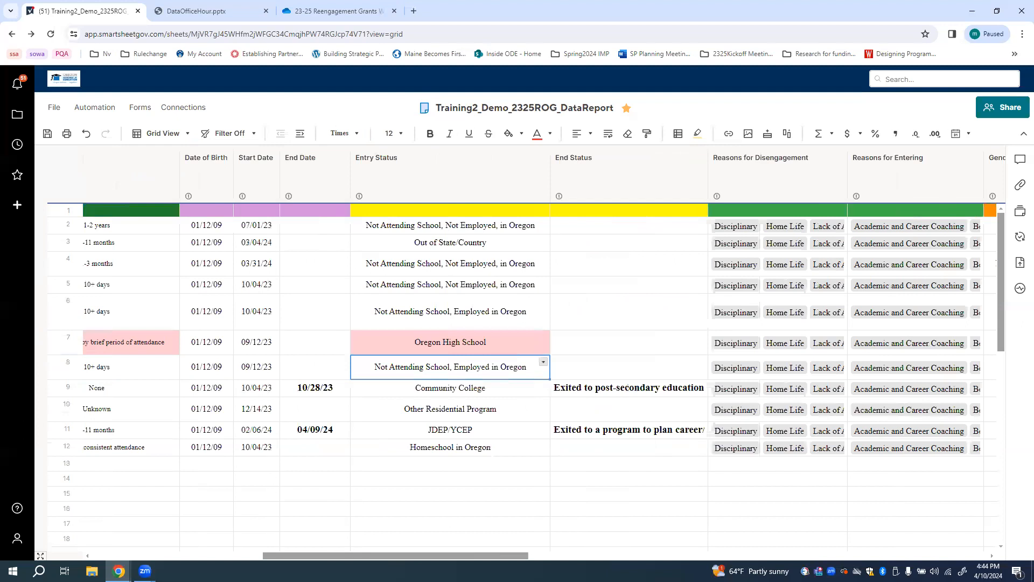
left_click(331, 392)
left_click(329, 431)
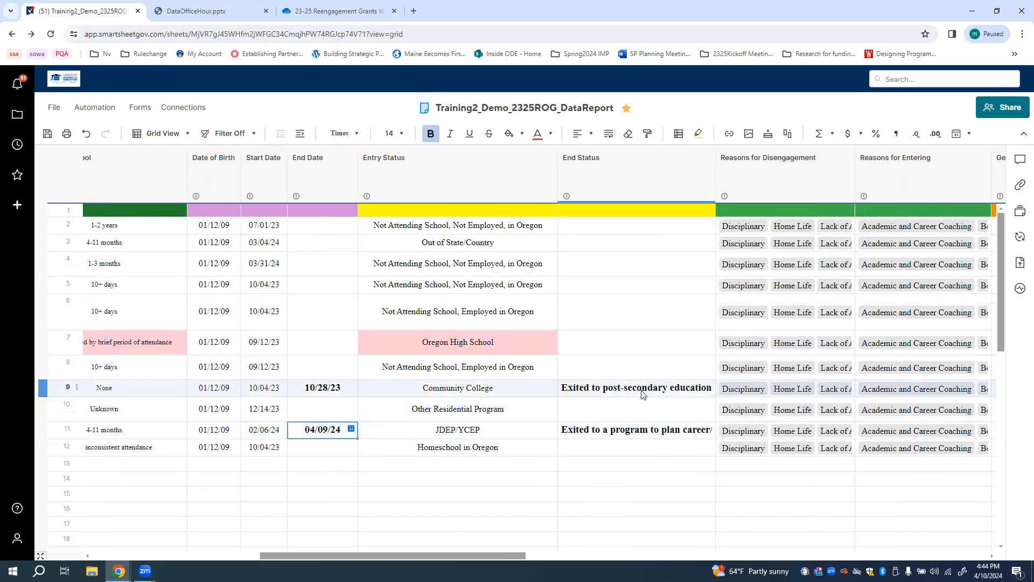
left_click(625, 431)
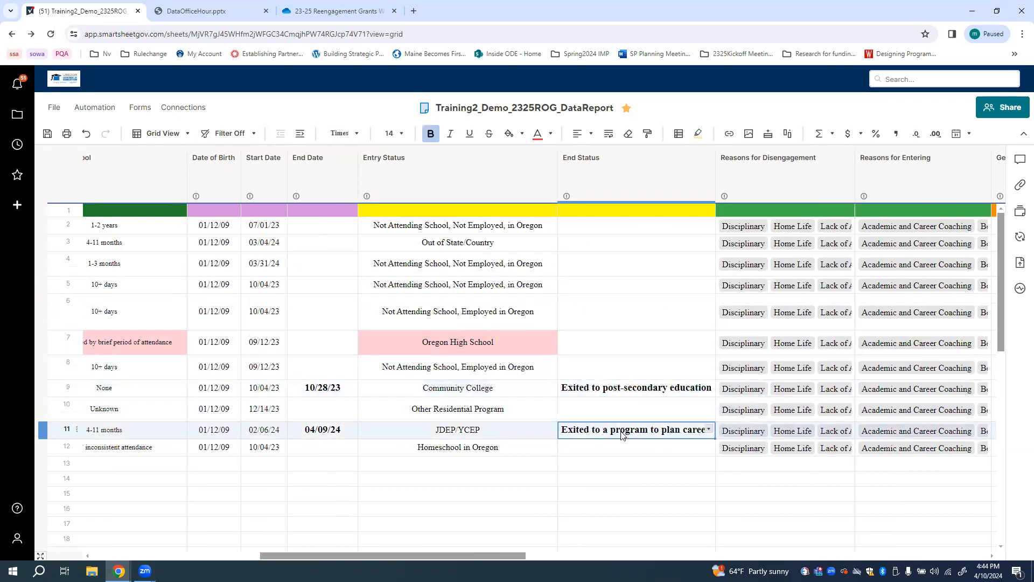
left_click(332, 395)
left_click(320, 431)
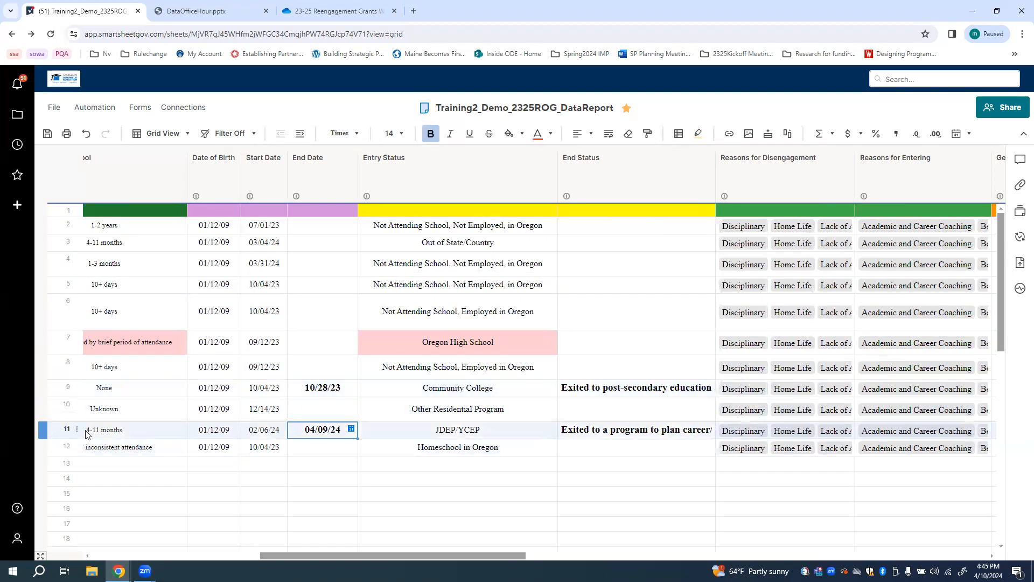
left_click(330, 389)
left_click(336, 434)
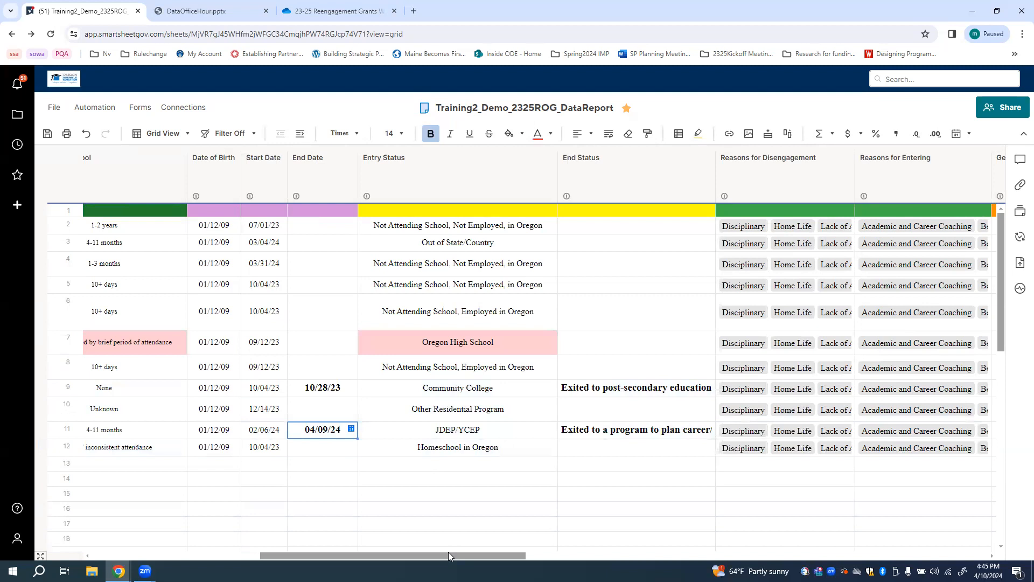
- Examine row 11's GED tests passed, High School Credential Earned and Date High School Credential Earned entries
left_click_drag(451, 554, 903, 434)
left_click(555, 430)
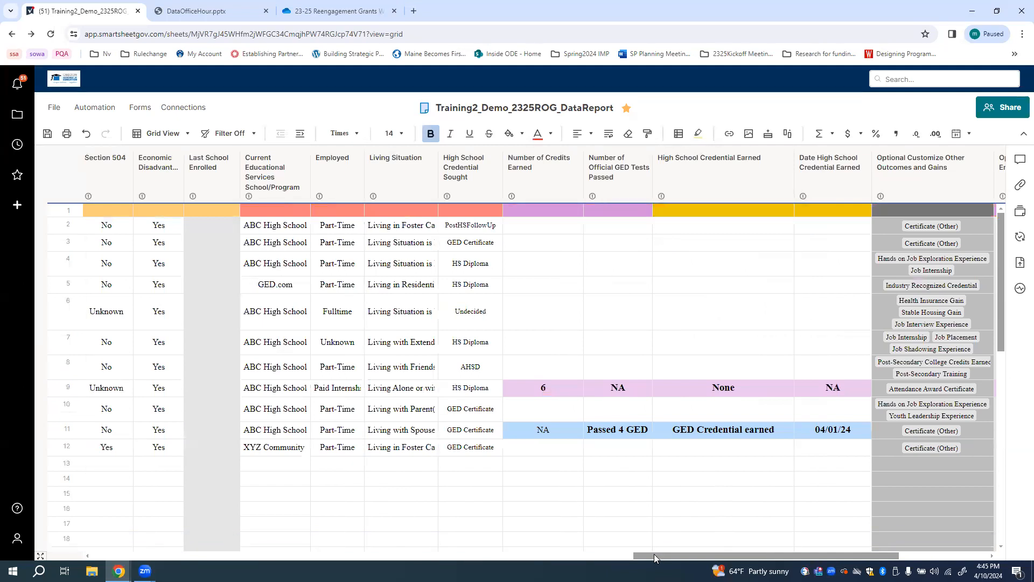
left_click_drag(654, 553, 685, 548)
left_click(642, 430)
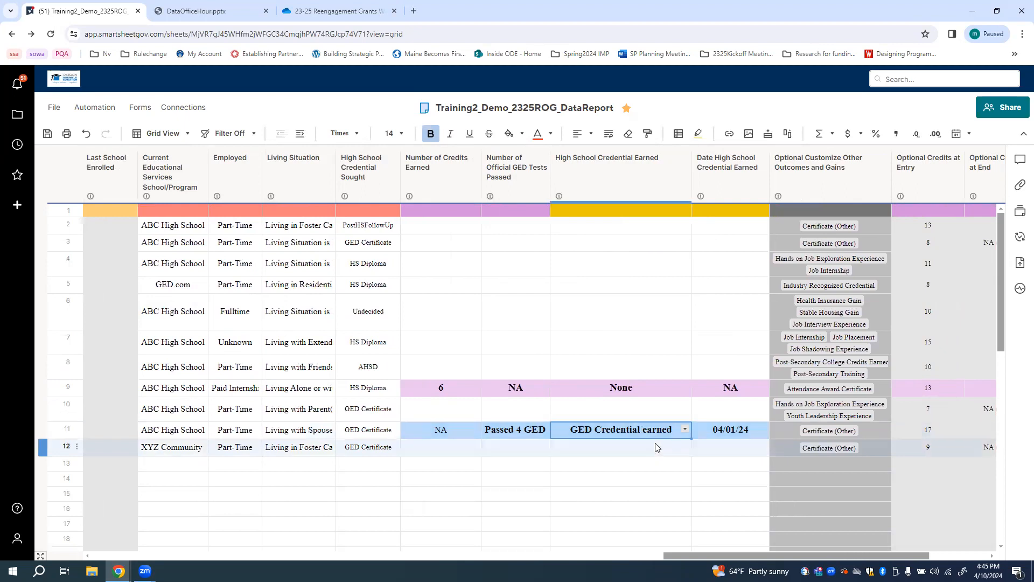
left_click(756, 429)
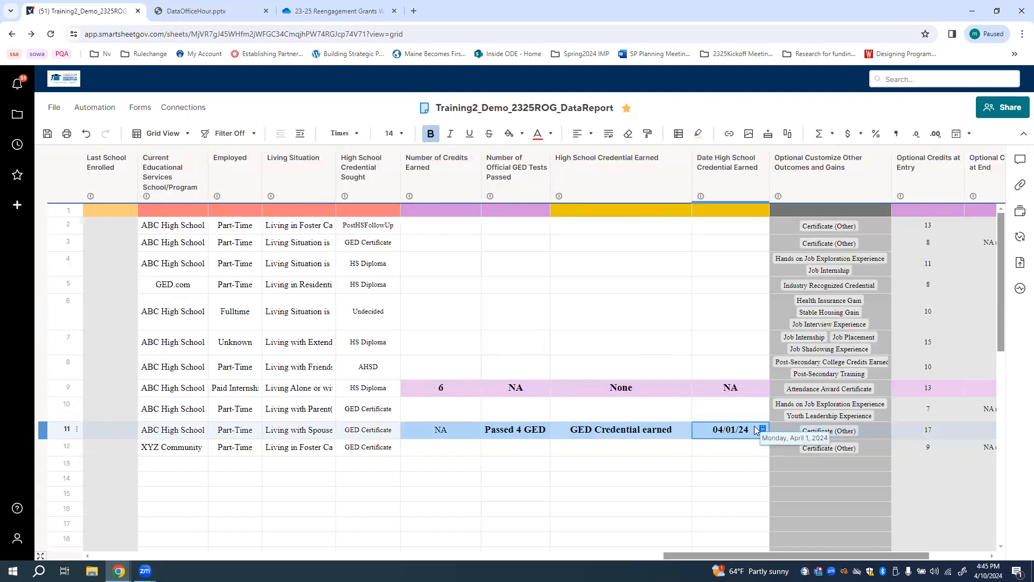
left_click(600, 435)
- Set row 12's High School Credential Earned to Modified High School Diploma earned and its Date High School Credential Earned to 04/02/24
left_click(609, 452)
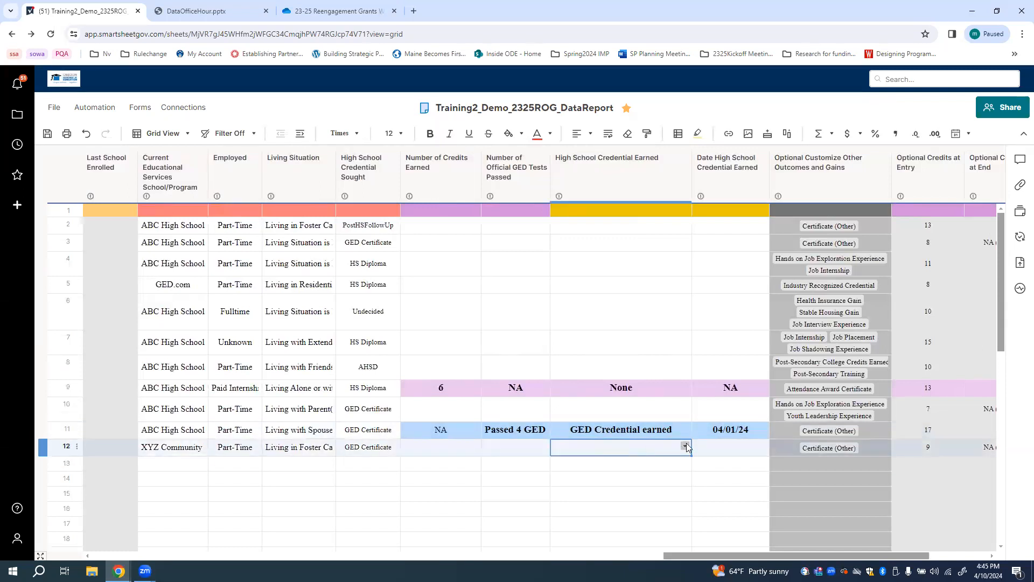
left_click(685, 446)
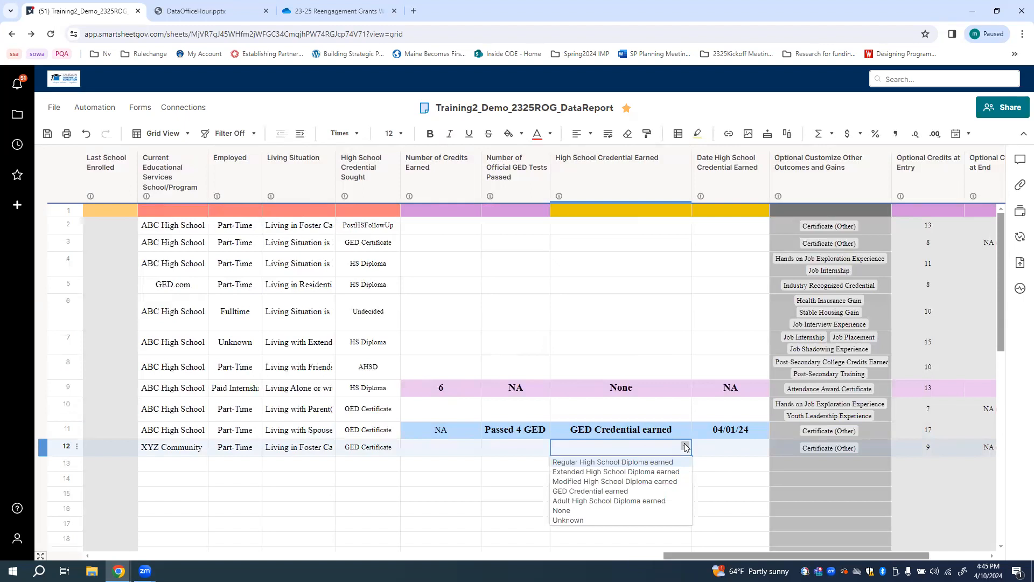
left_click(649, 483)
left_click(729, 448)
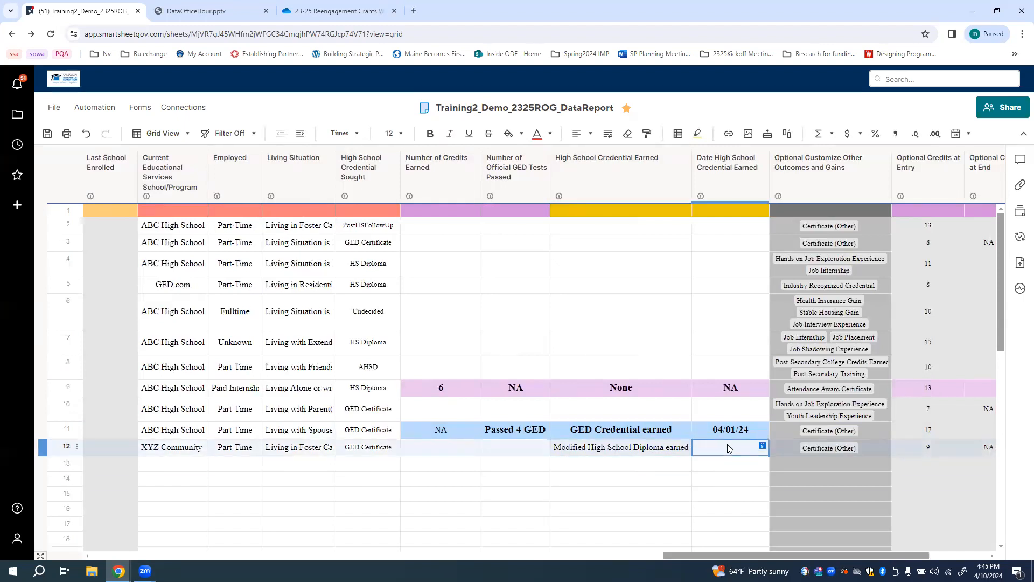
left_click(761, 447)
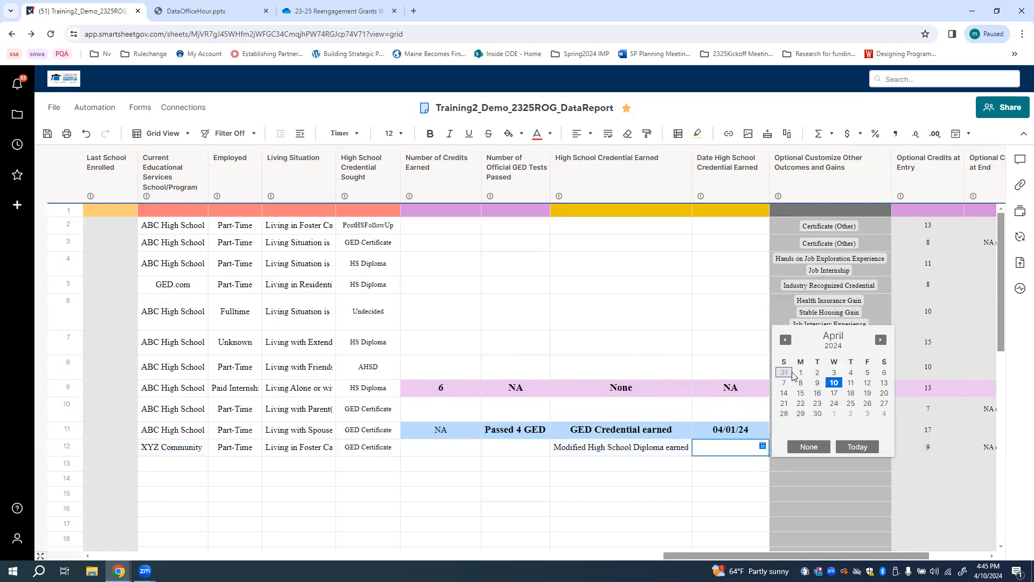
left_click(817, 372)
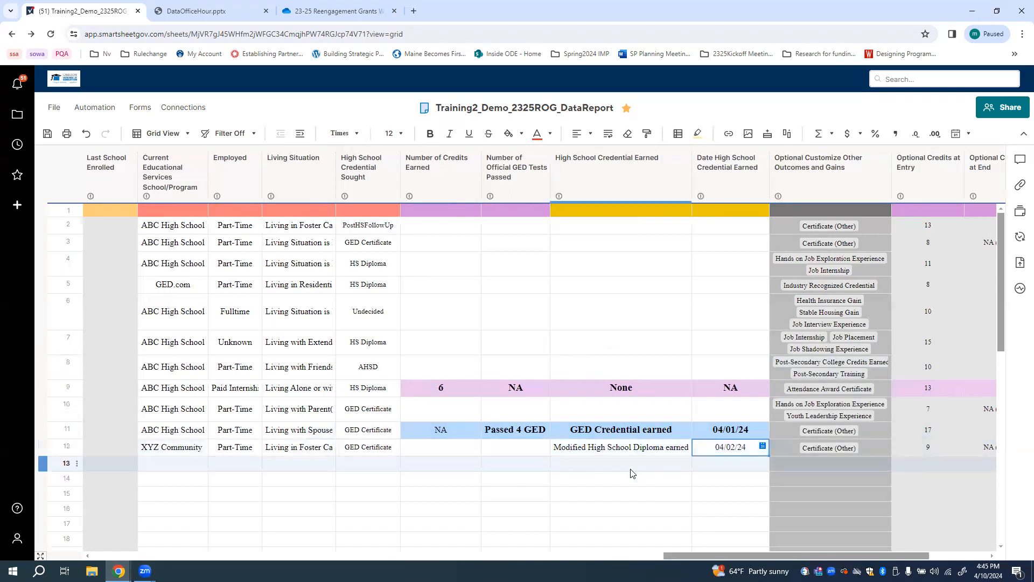
- Make row 12's High School Credential Earned and Date High School Credential Earned entries bold
left_click_drag(611, 447, 729, 452)
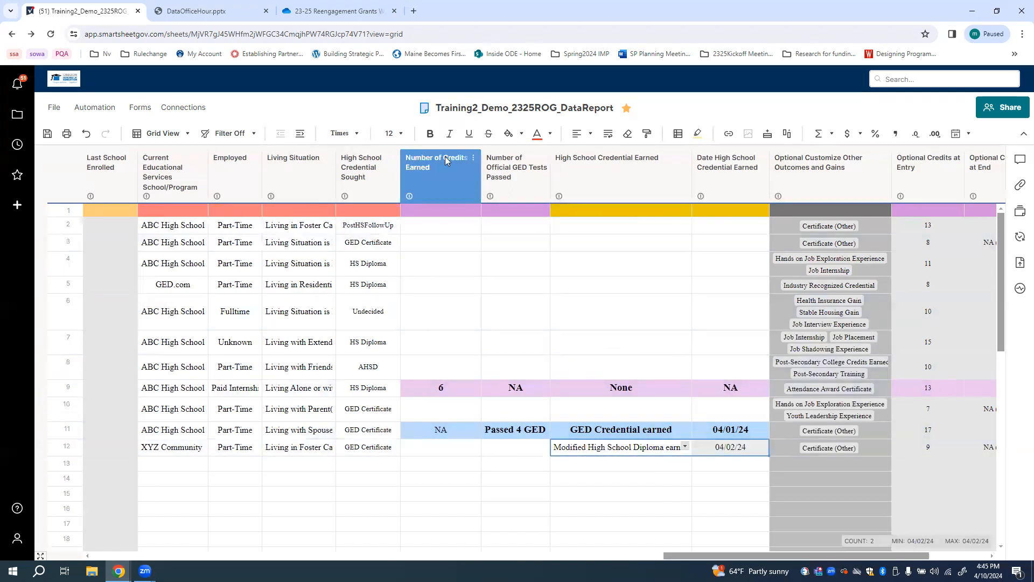
left_click(430, 133)
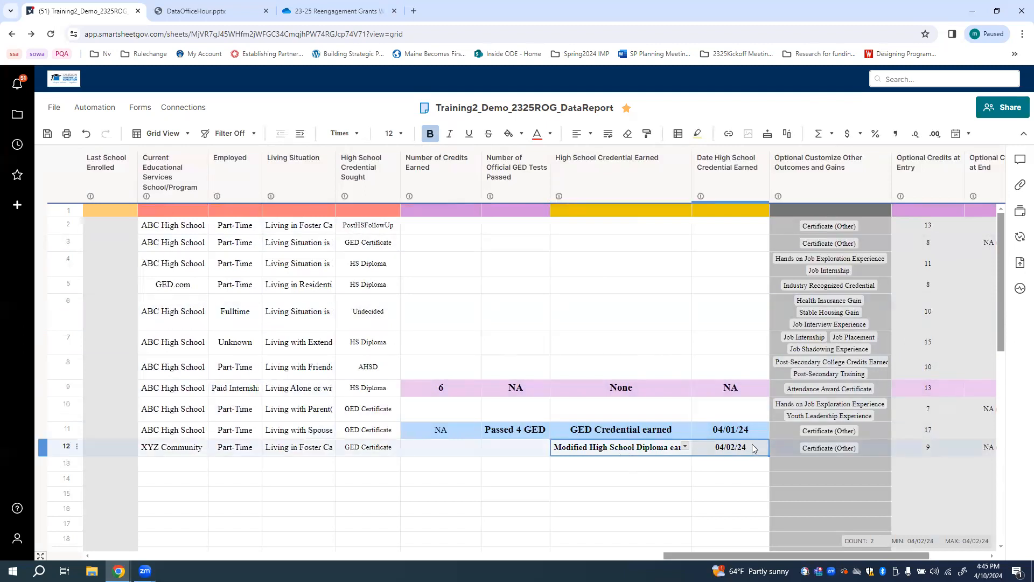
left_click(633, 449)
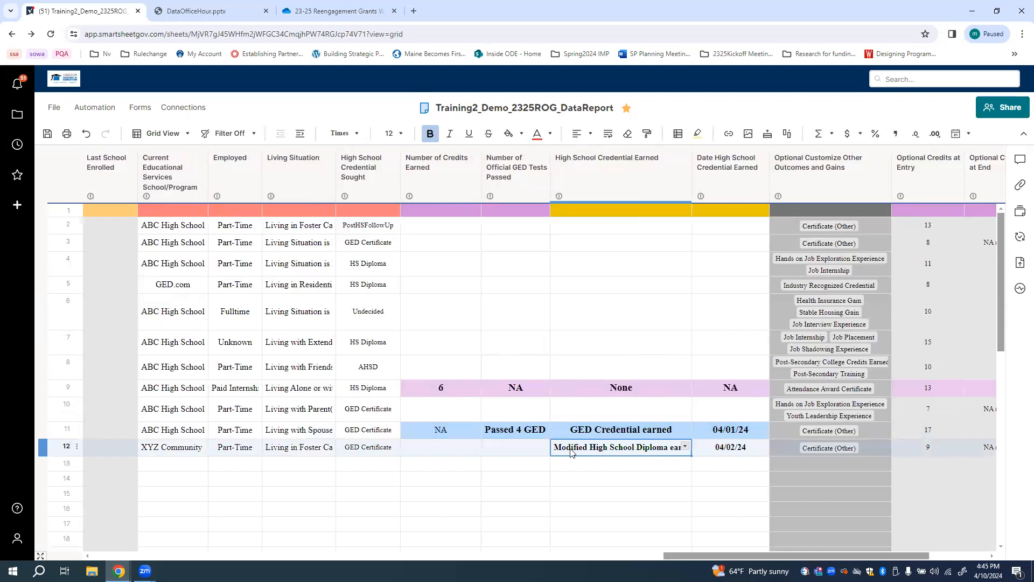
- Copy row 11's NA Number of Credits Earned entry into row 12 and set row 12's GED tests passed to None (Working on GED prep)
left_click(442, 428)
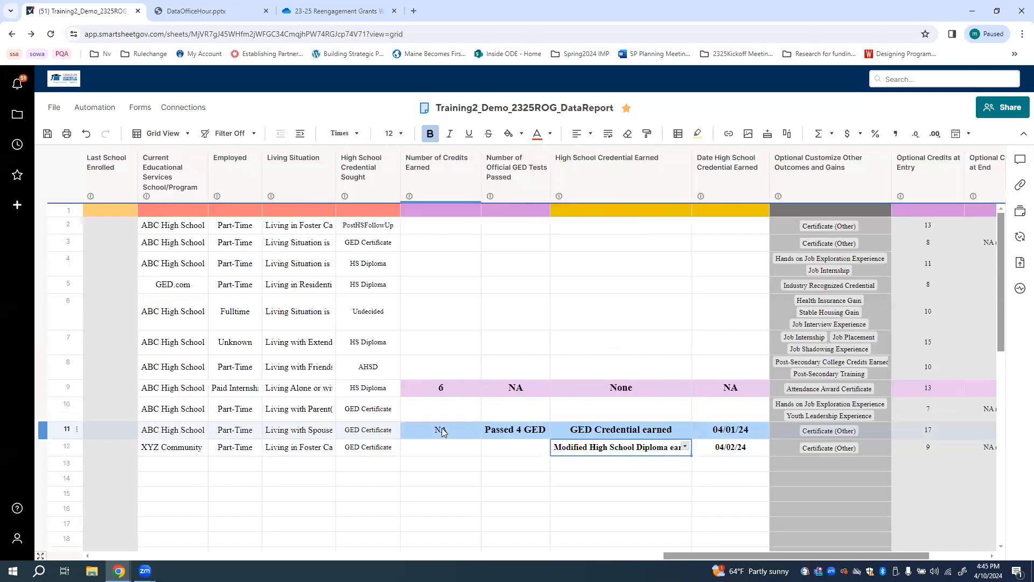
left_click_drag(471, 440, 476, 449)
left_click(545, 447)
left_click(545, 447)
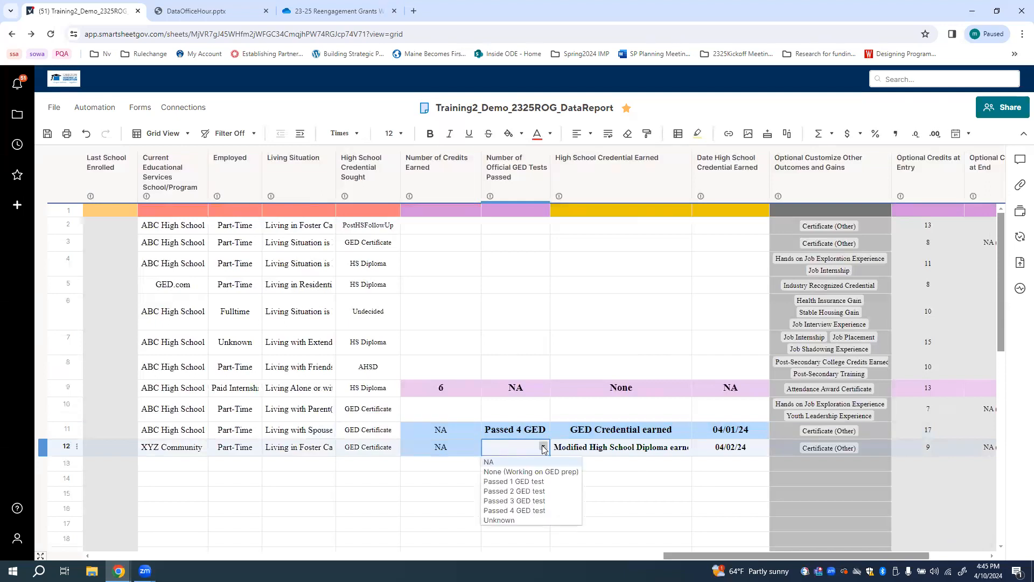
left_click(544, 472)
left_click(623, 449)
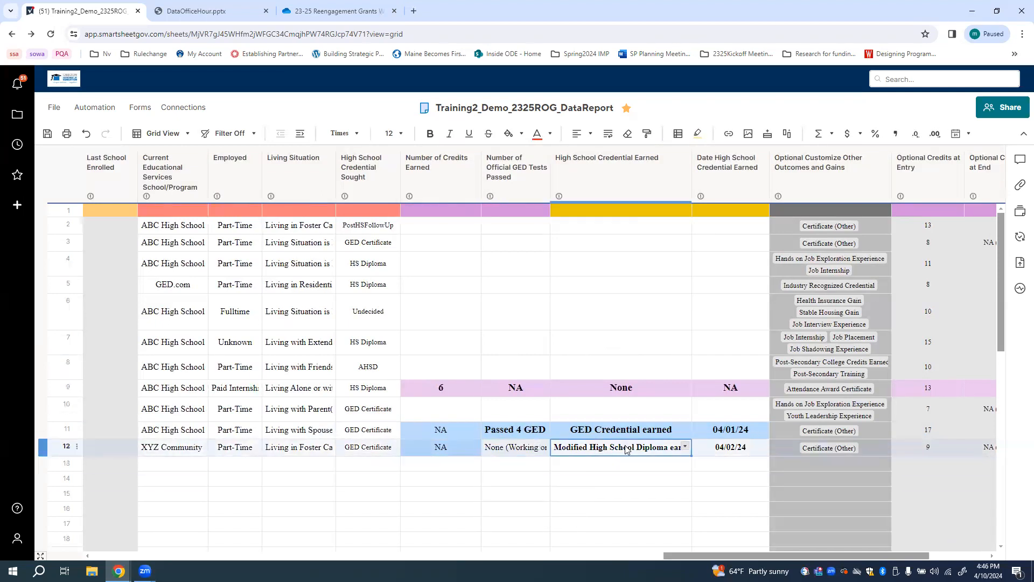
left_click(741, 448)
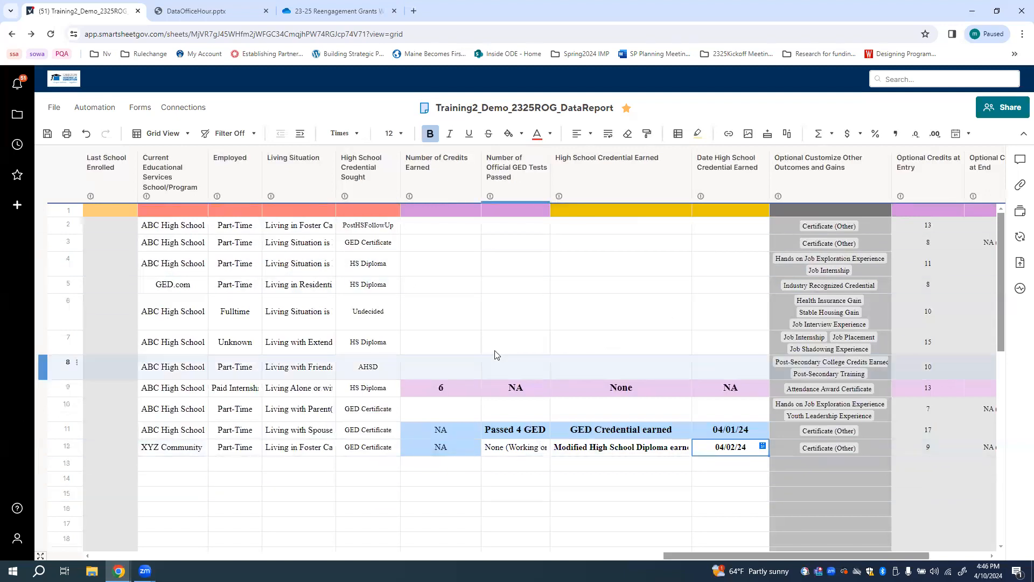
- Examine Number of Credits Earned for rows 2 to 8 and row 9's credit, GED test, credential and credential date entries
left_click(458, 229)
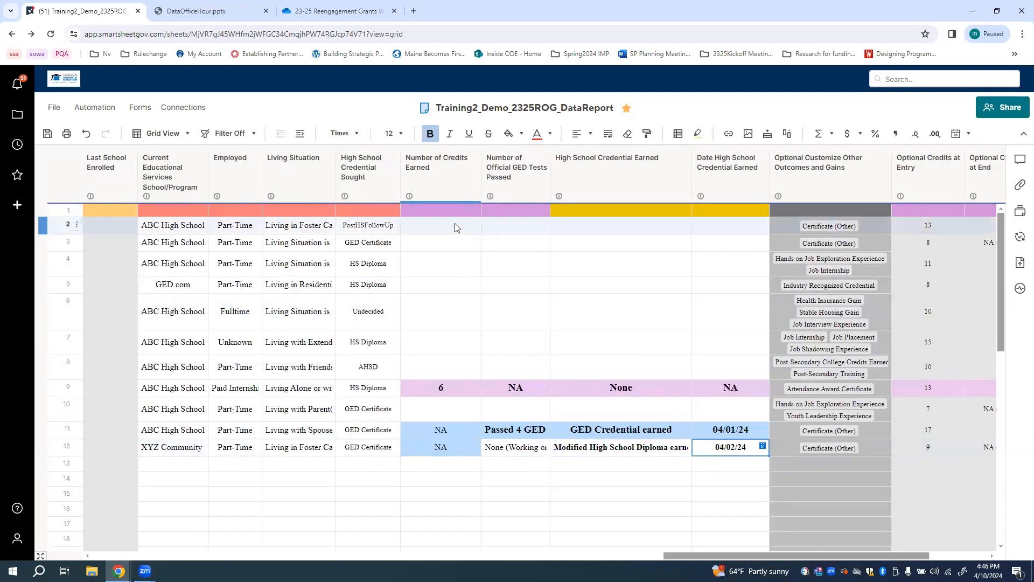
left_click_drag(452, 274, 444, 371)
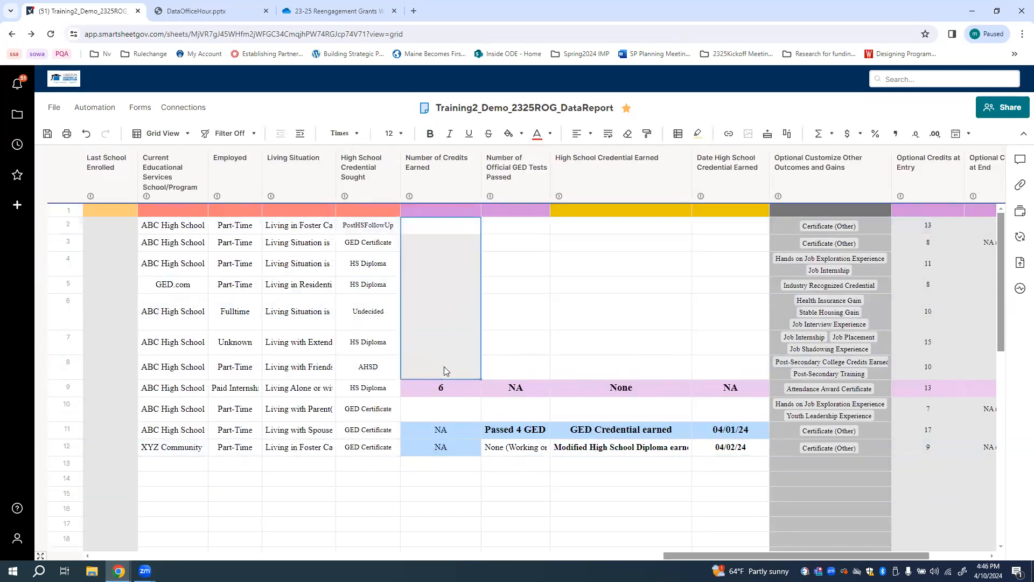
mouse_move(439, 218)
left_mouse_down()
mouse_move(746, 218)
mouse_move(453, 227)
left_mouse_up()
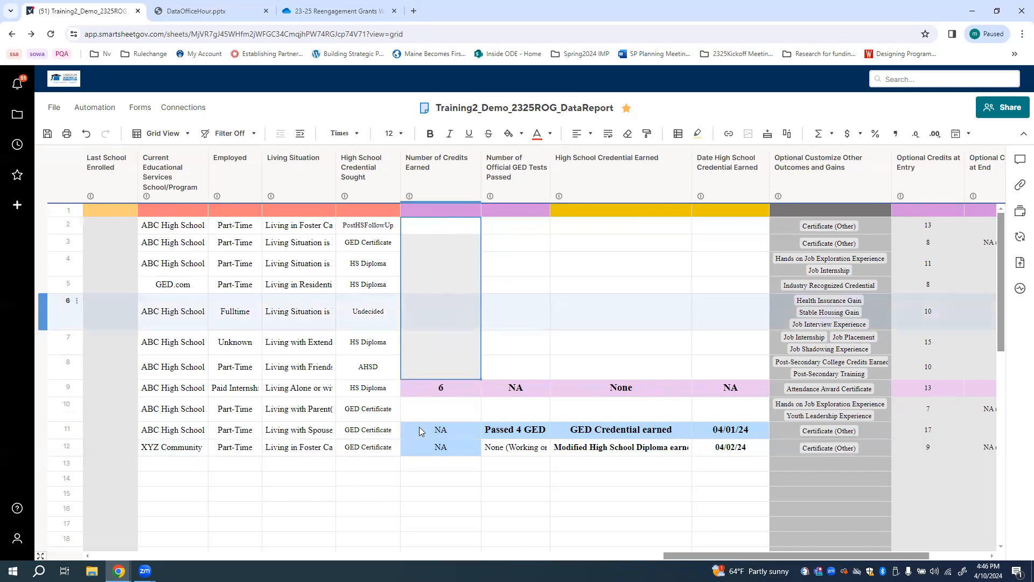
left_click(441, 391)
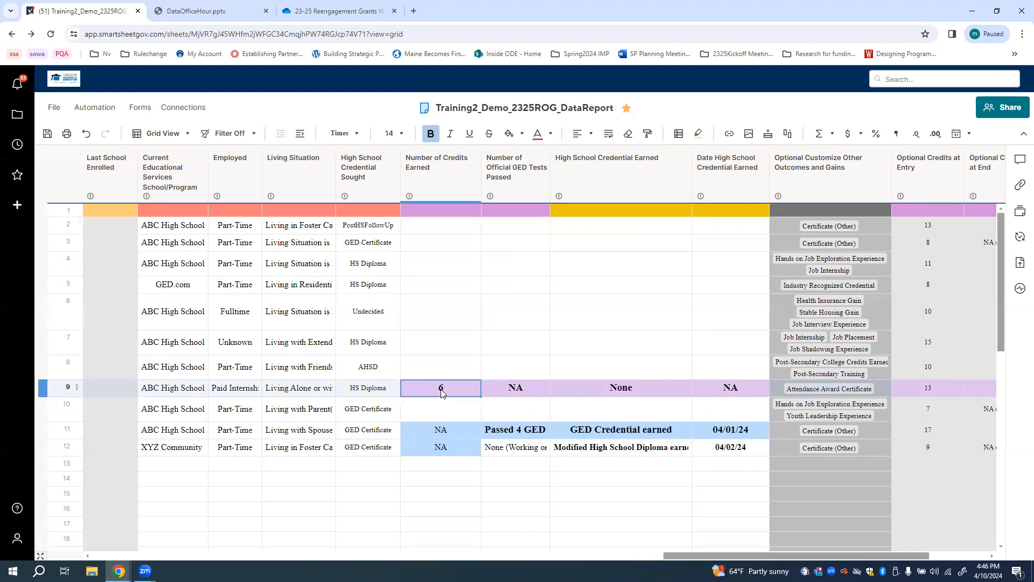
left_click_drag(427, 392, 743, 389)
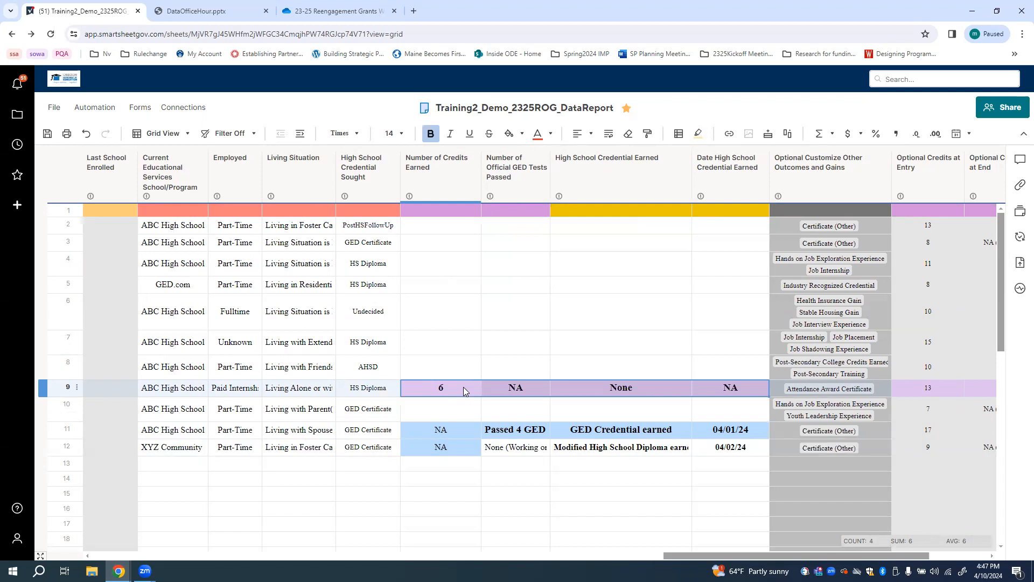
- Review Optional Credits at Entry and compare row 9's entry and end credits with its Number of Credits Earned
left_click_drag(694, 555, 767, 555)
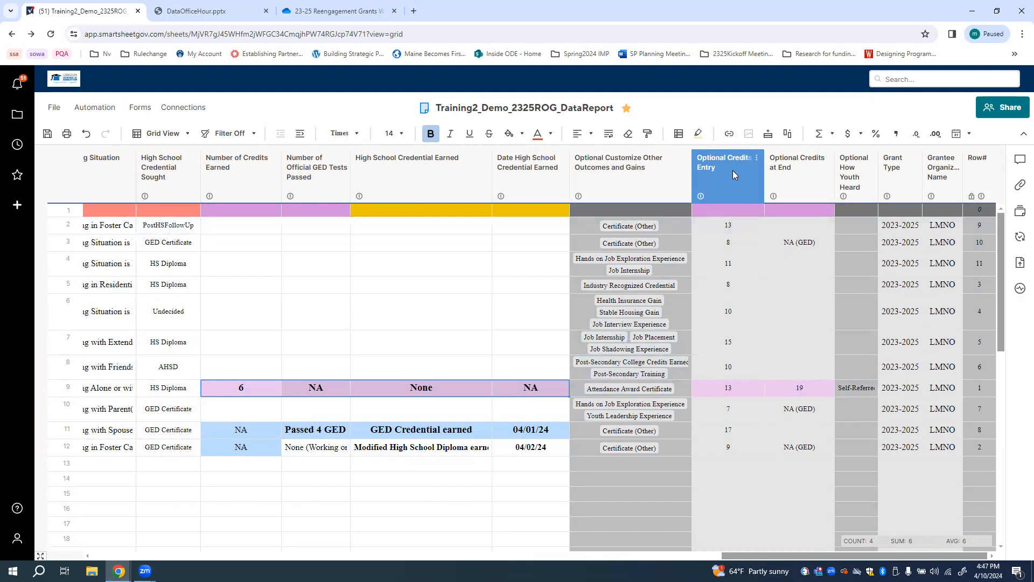
left_click_drag(738, 222, 746, 446)
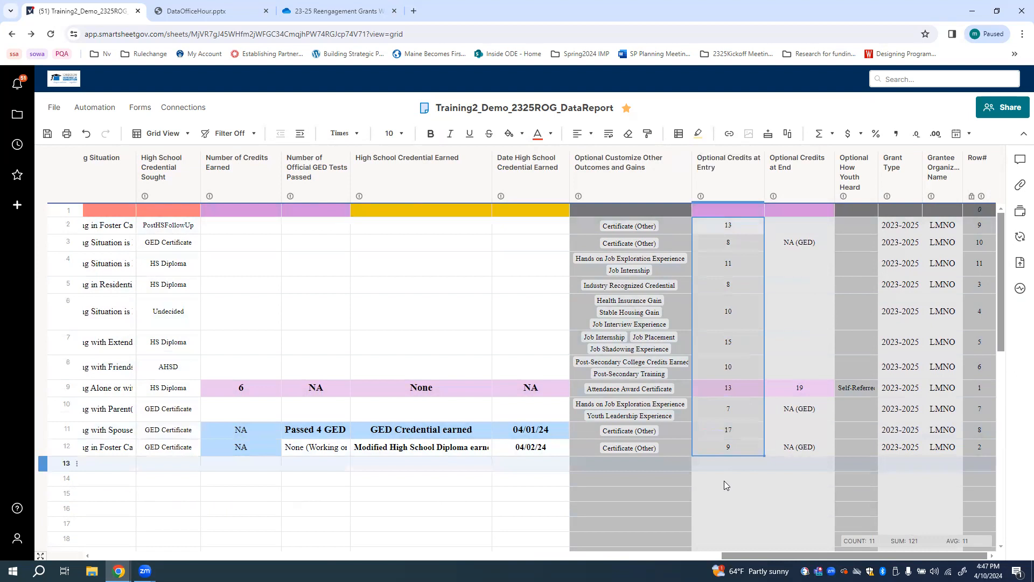
left_click(731, 452)
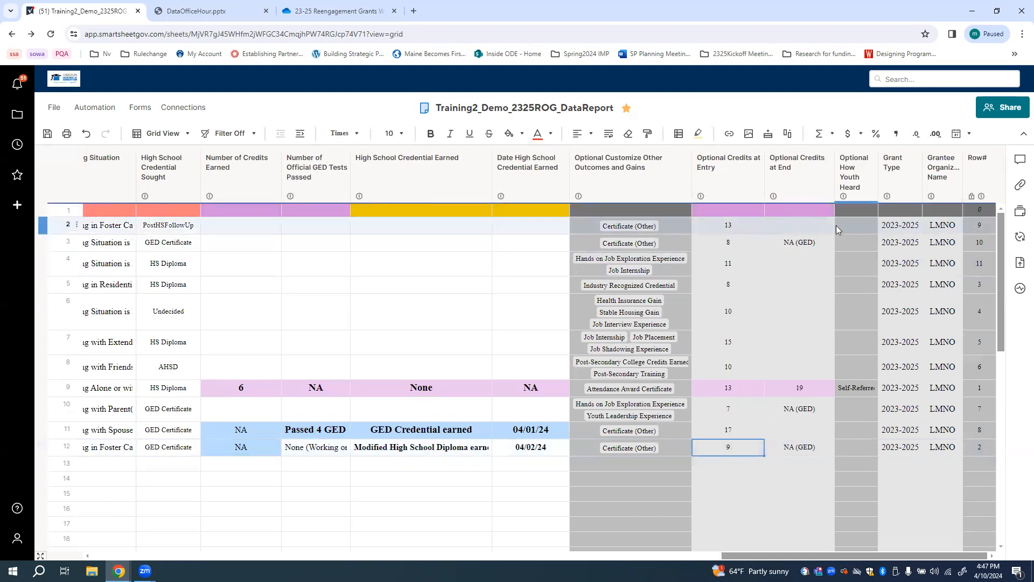
left_click(730, 389)
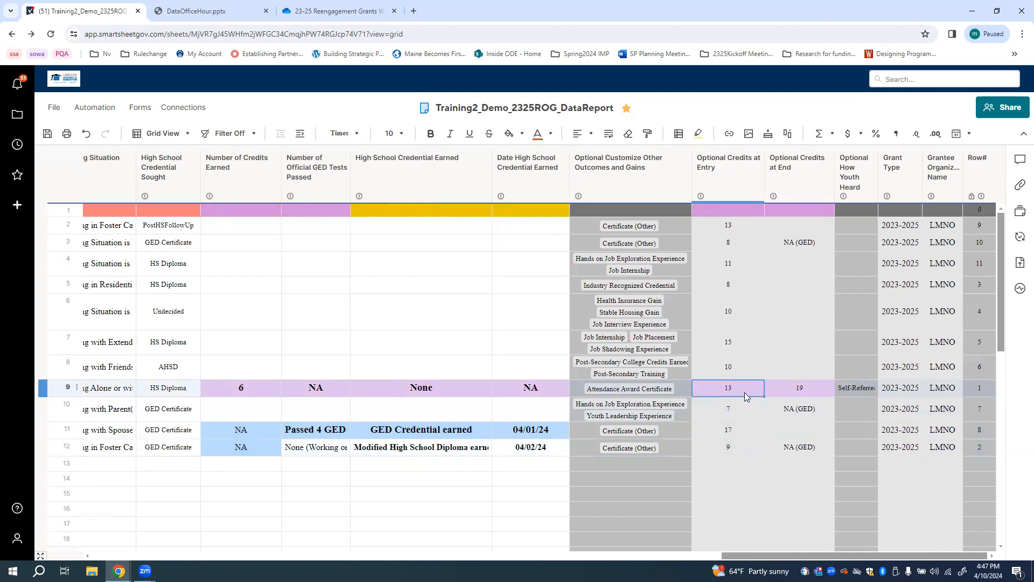
left_click(818, 392)
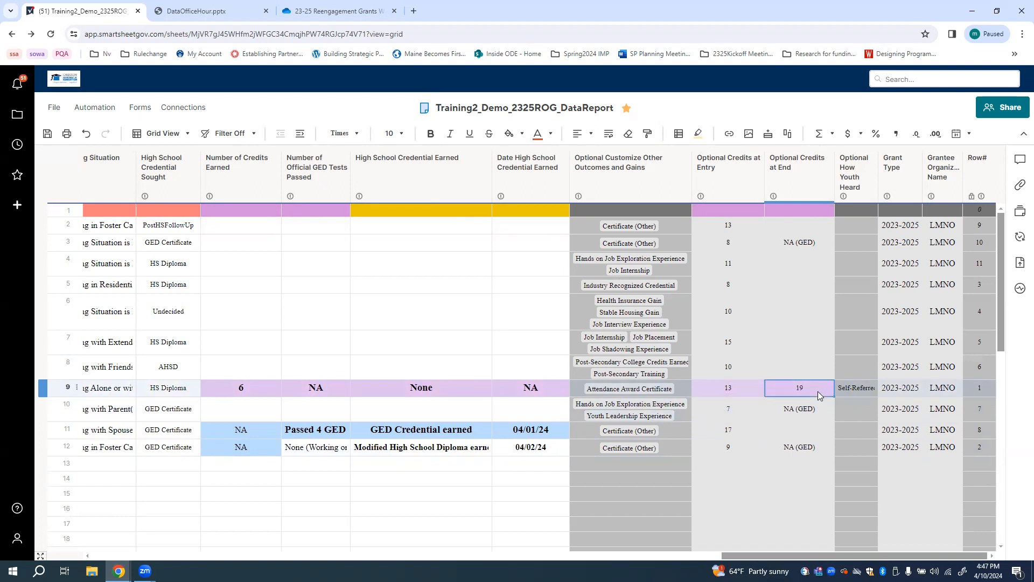
left_click(243, 389)
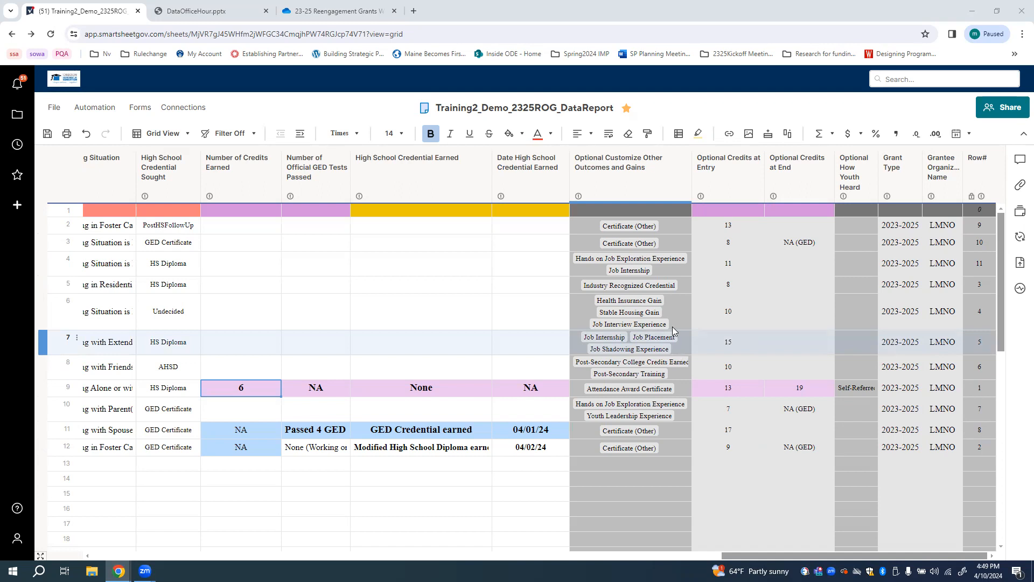
- Look through the choices offered for Optional Customize Other Outcomes and Gains in row 13 without selecting any
left_click(643, 172)
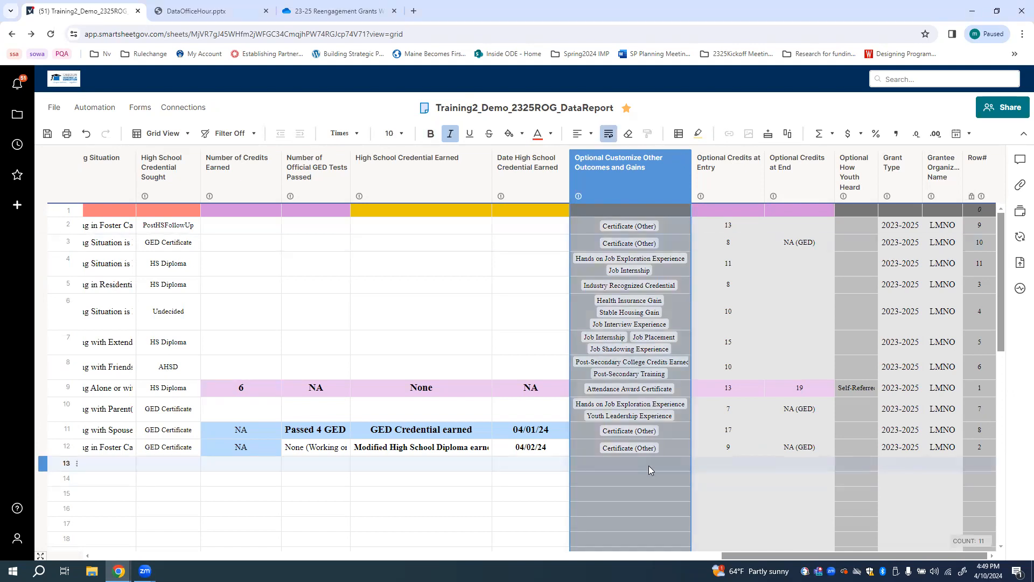
scroll(648, 466, "down", 1)
left_click(650, 438)
left_click(685, 438)
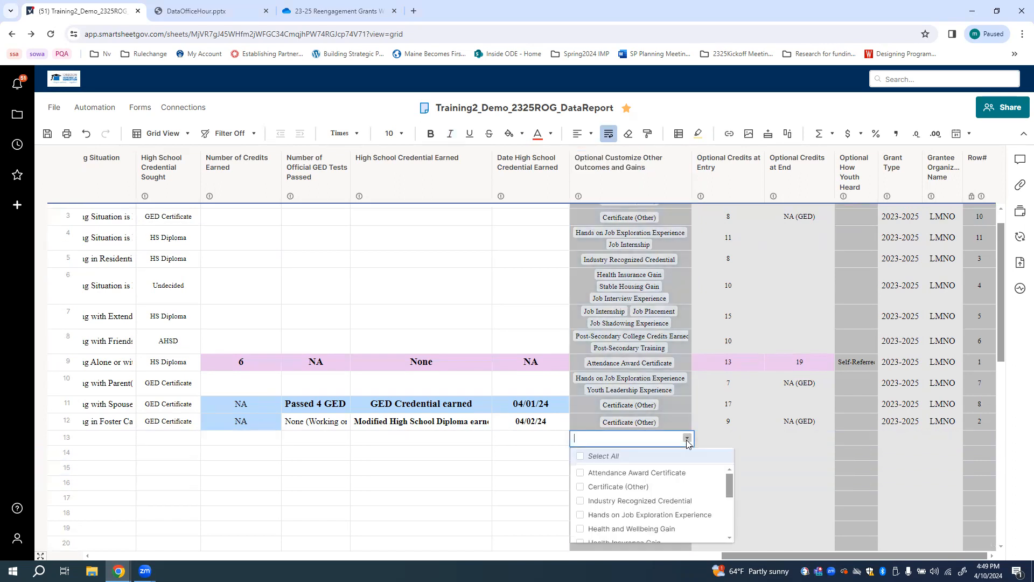
scroll(681, 479, "down", 1)
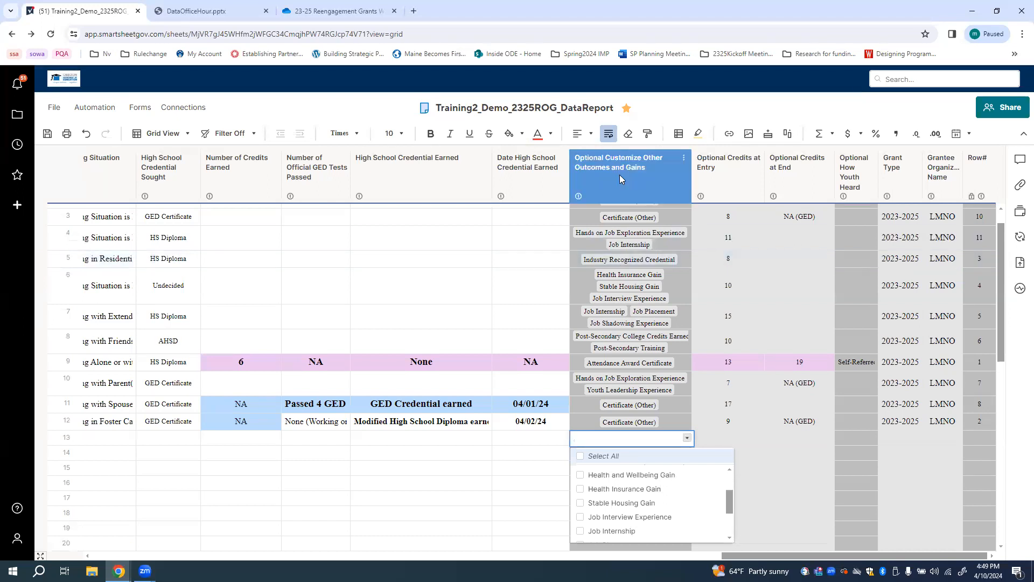
left_click(650, 293)
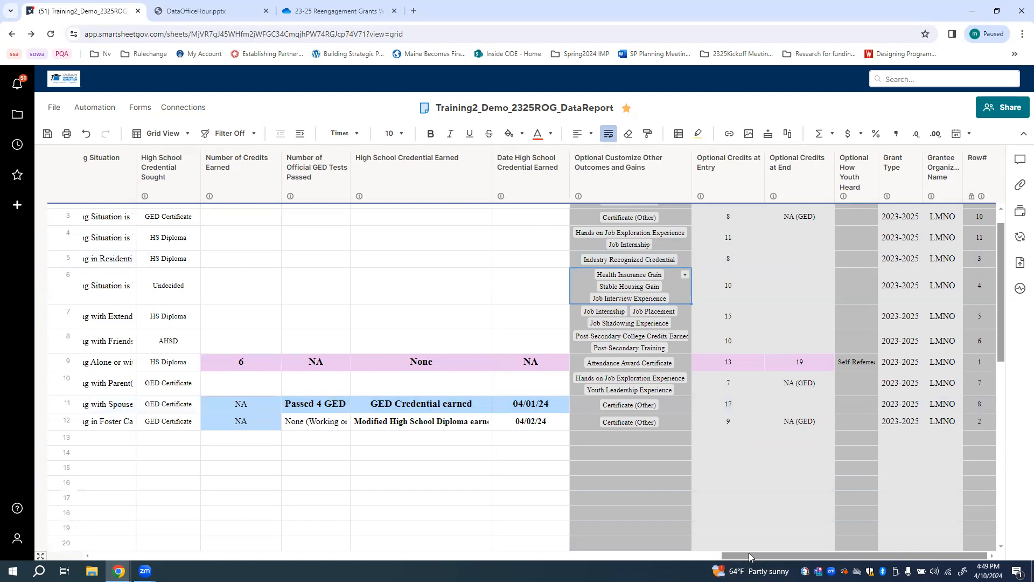
- Review the sheet's columns from the eligibility and entry data through Reasons for Disengagement to Employed
left_click_drag(749, 556, 253, 555)
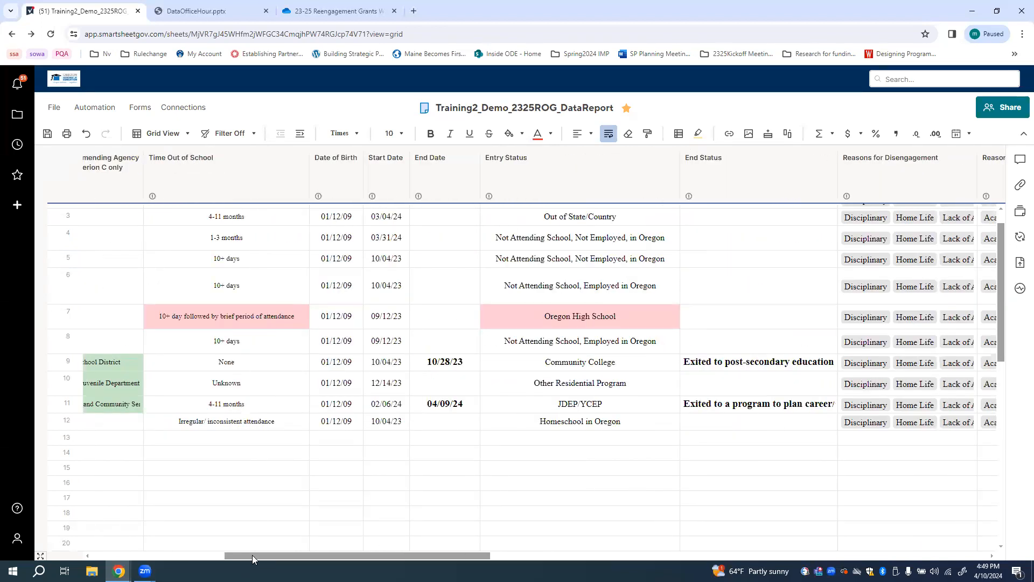
left_click_drag(252, 555, 157, 553)
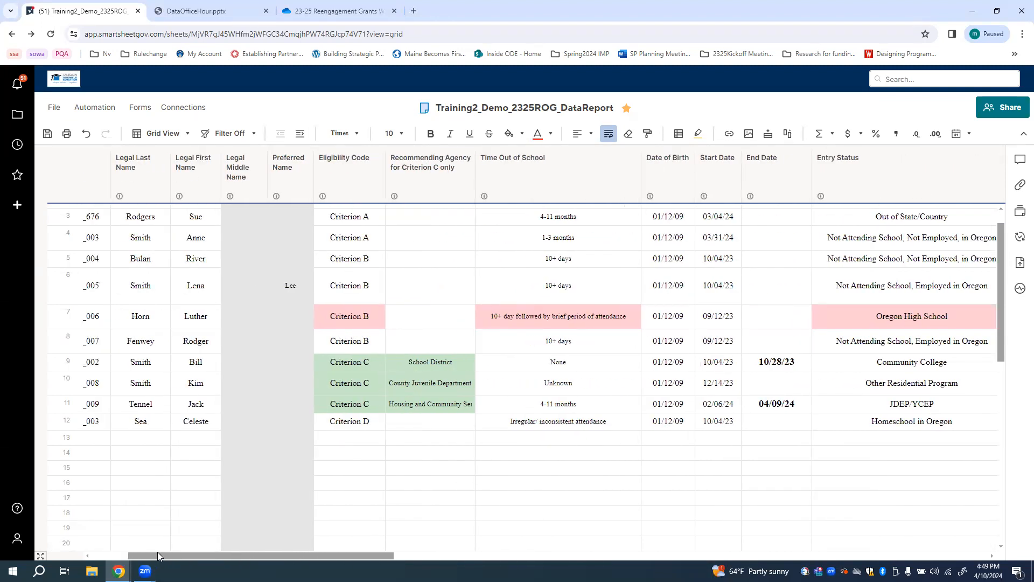
left_click_drag(317, 554, 547, 556)
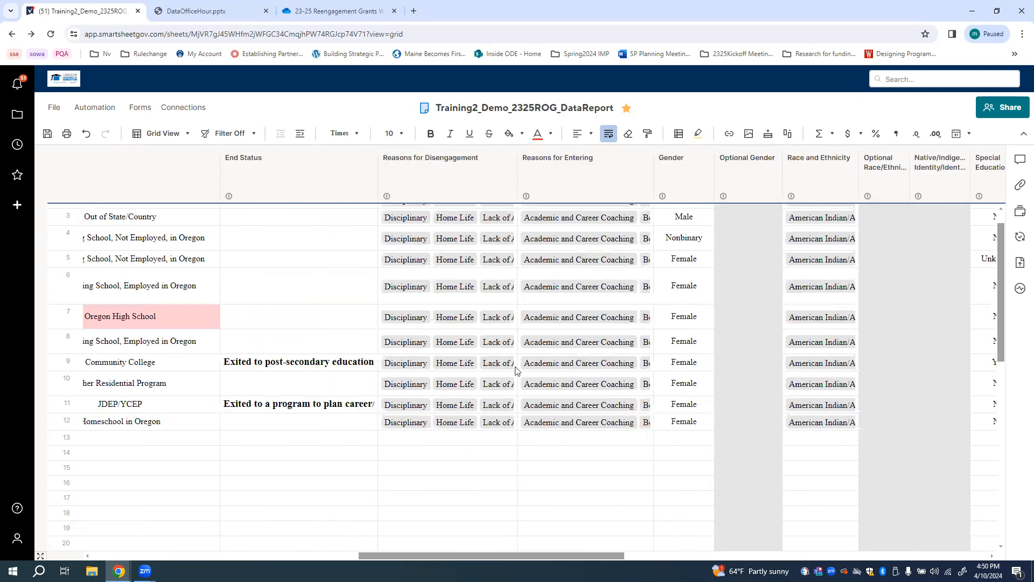
left_click(454, 181)
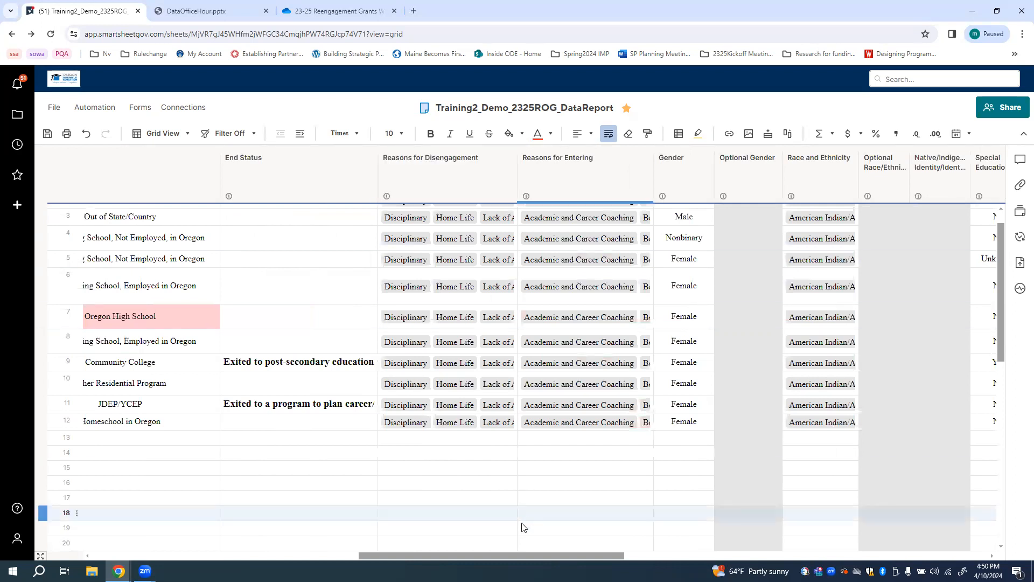
left_click_drag(514, 555, 543, 556)
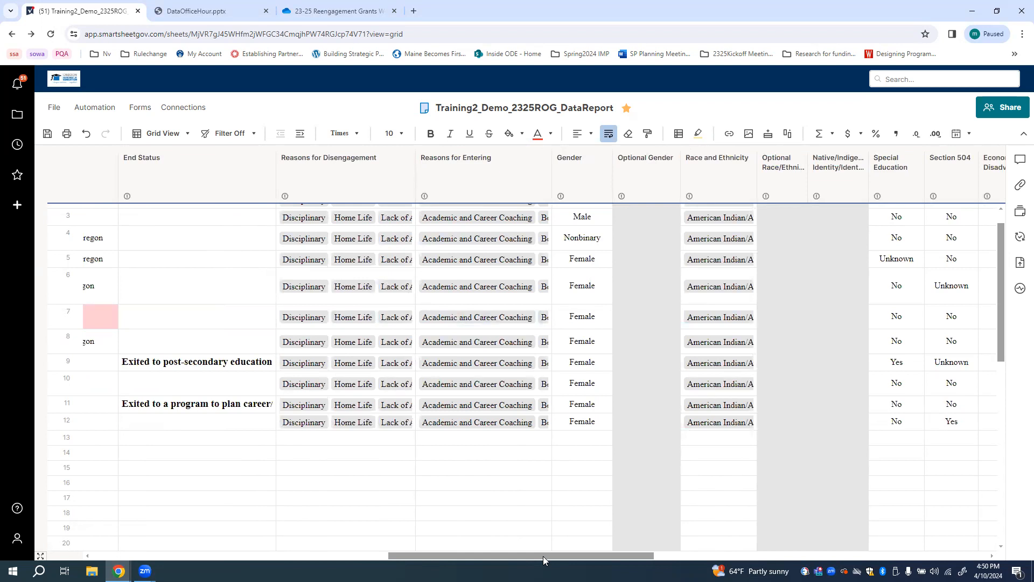
left_click_drag(543, 556, 694, 543)
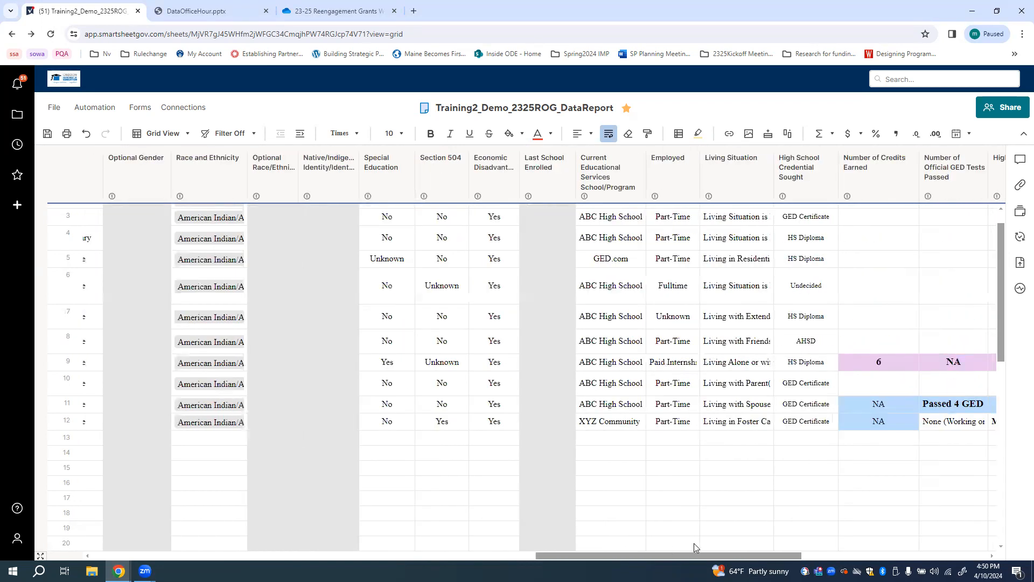
left_click(659, 154)
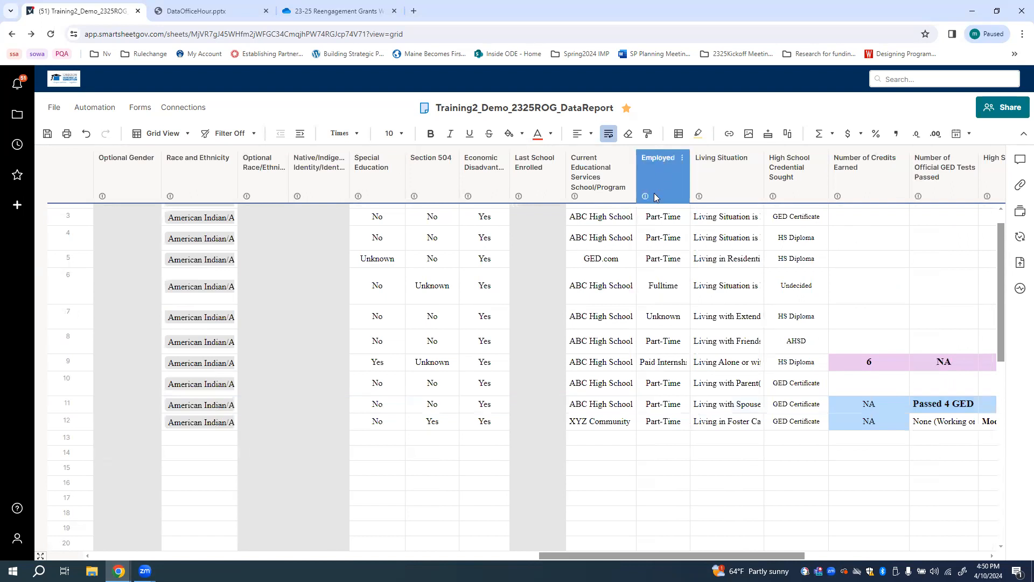
mouse_move(646, 198)
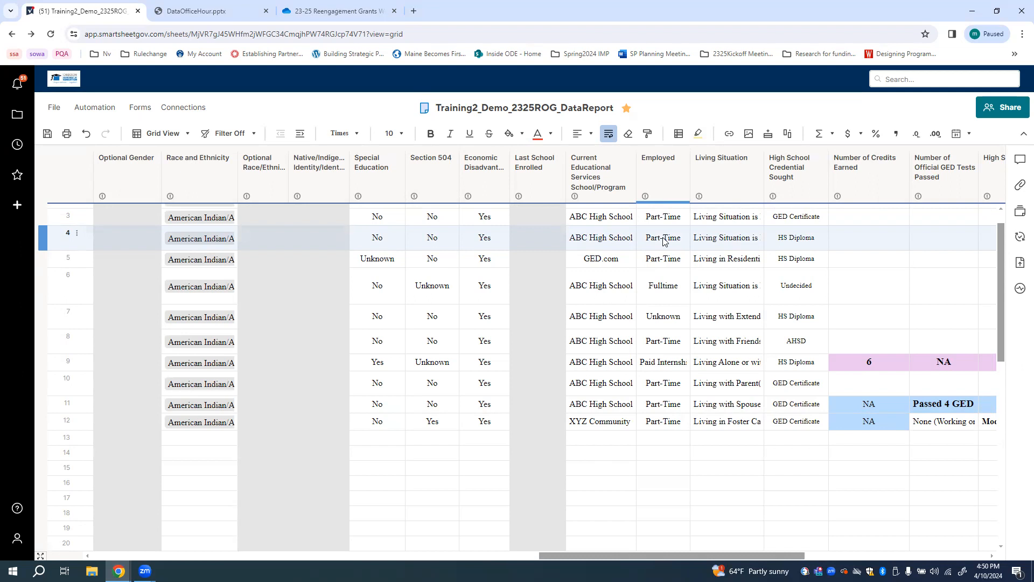
- Choose Not Employed as row 13's Employed status and clear the entry again
left_click(658, 438)
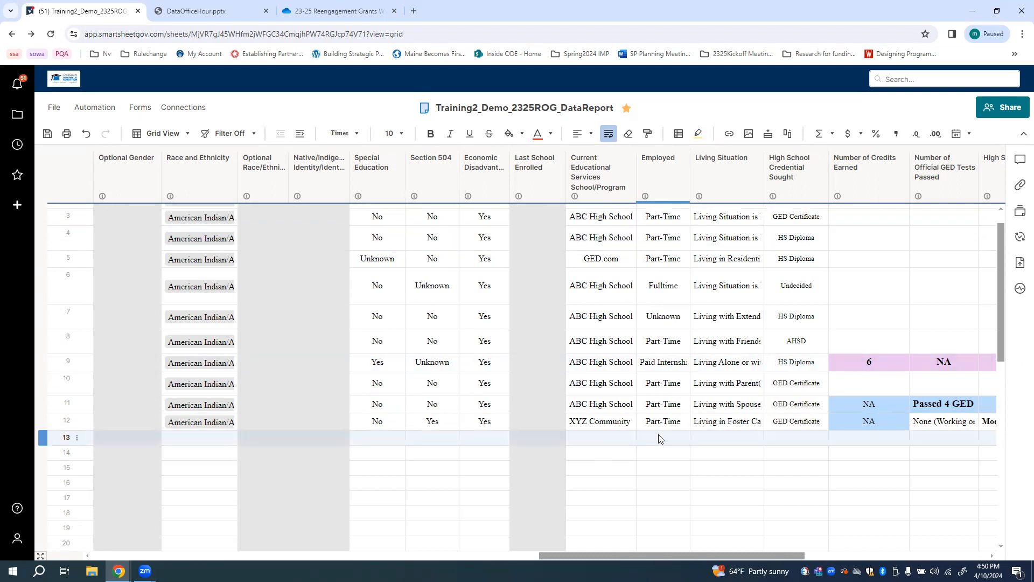
left_click(684, 438)
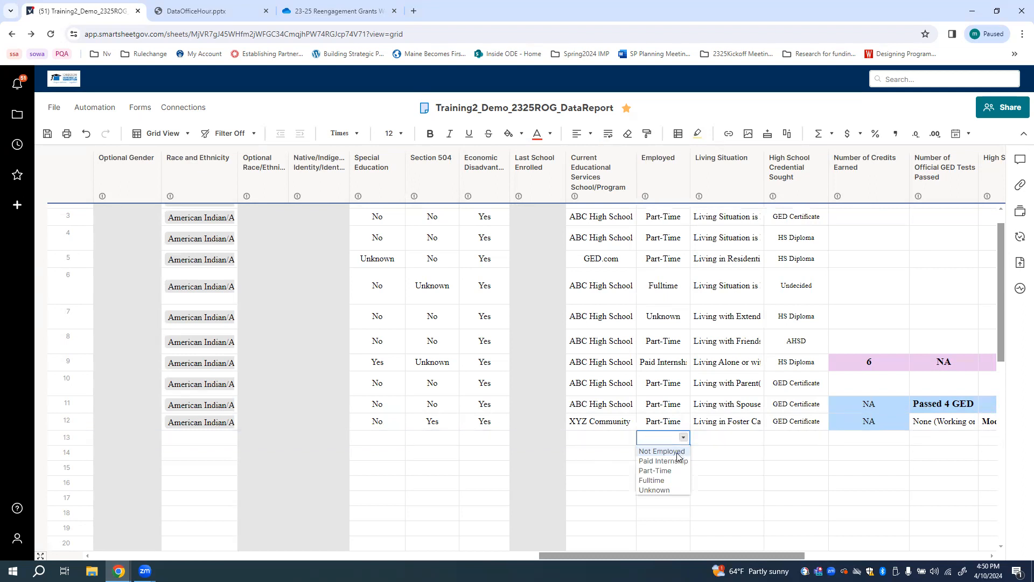
left_click(678, 452)
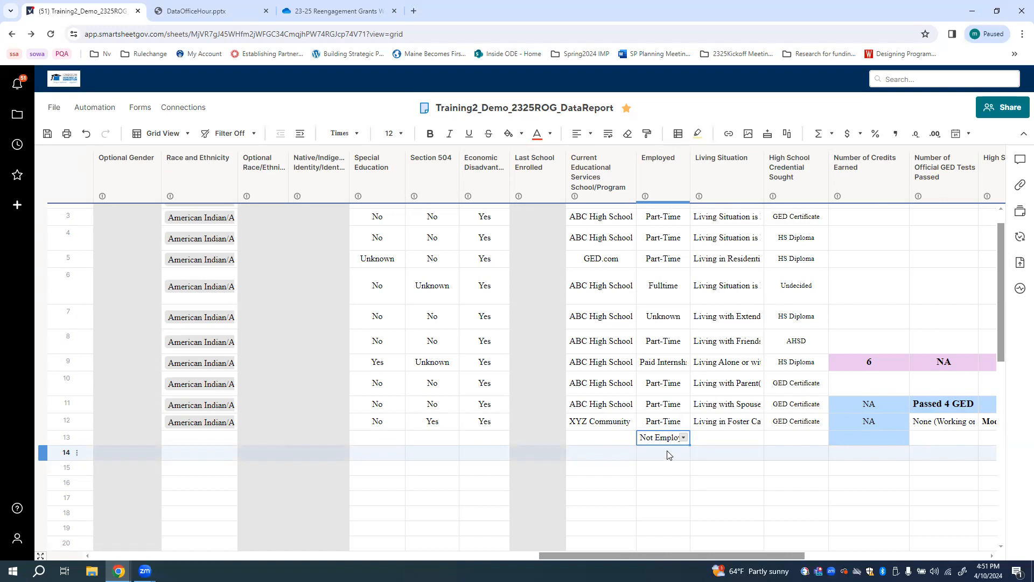
key("Delete")
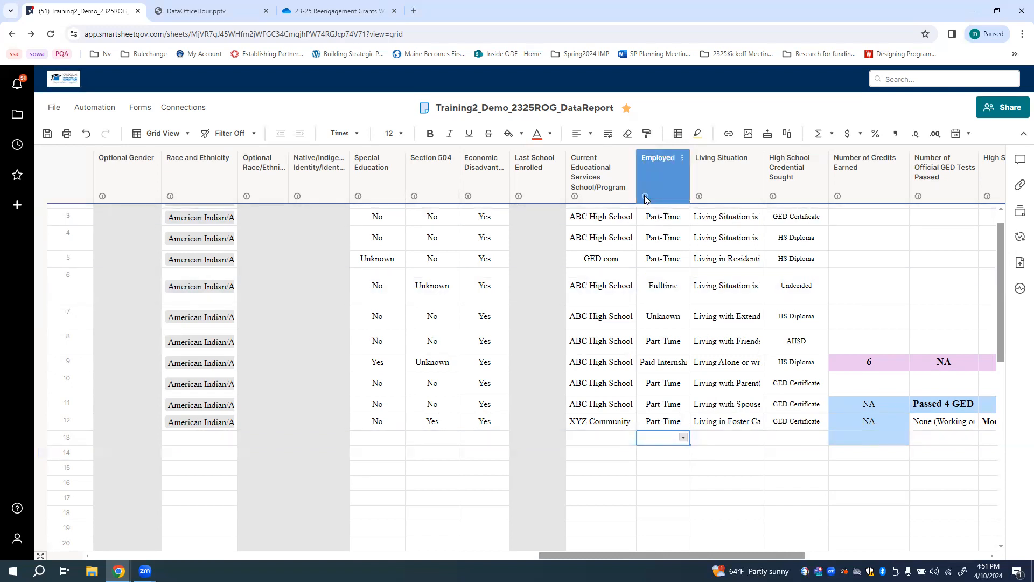
- Check the Employed column's description and save the pending changes to the data report sheet
mouse_move(646, 198)
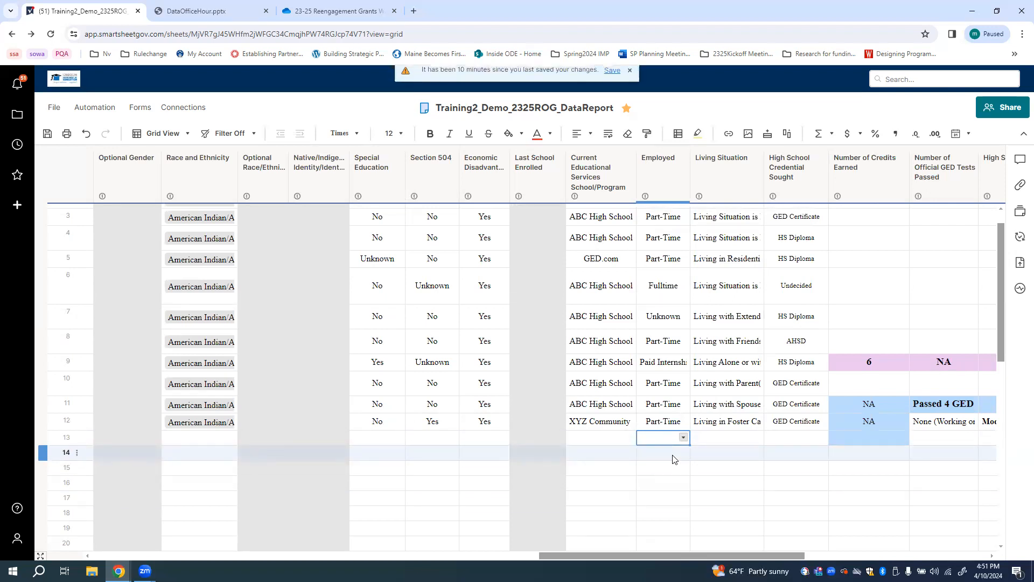
left_click(615, 78)
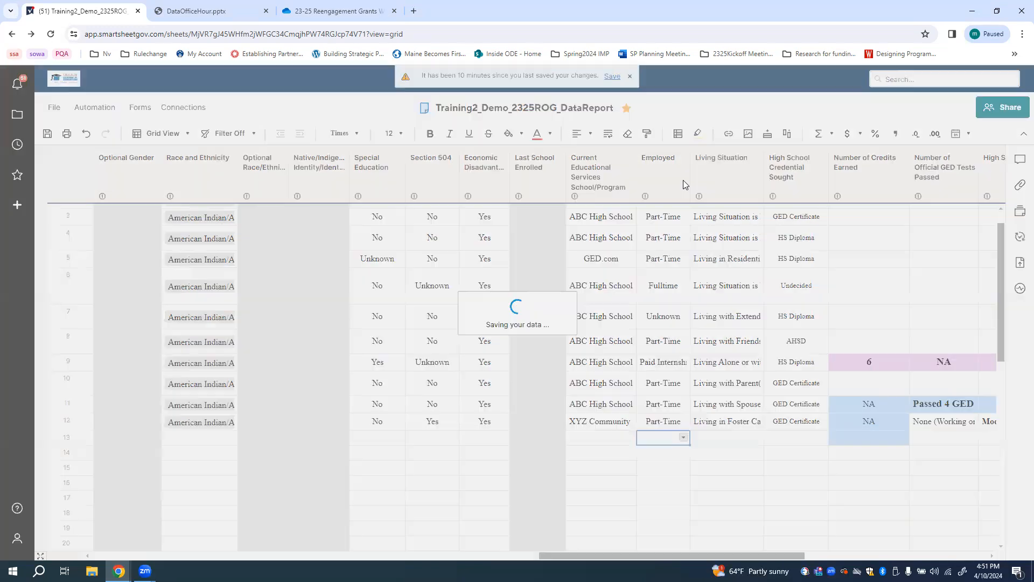
- Read the Employed column's entry guidance and return to the sheet's first columns and top rows
mouse_move(699, 201)
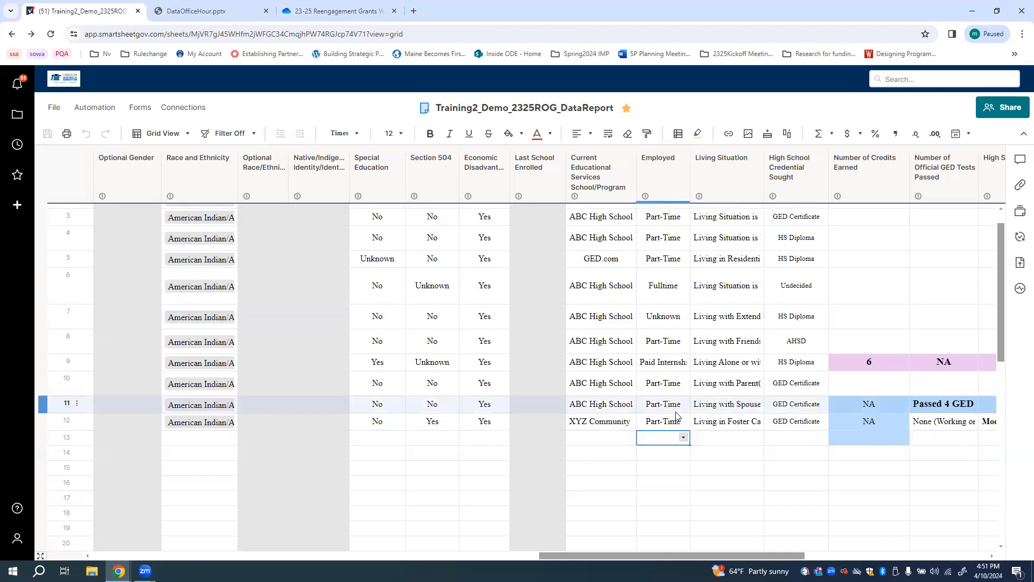
left_click_drag(614, 556, 634, 557)
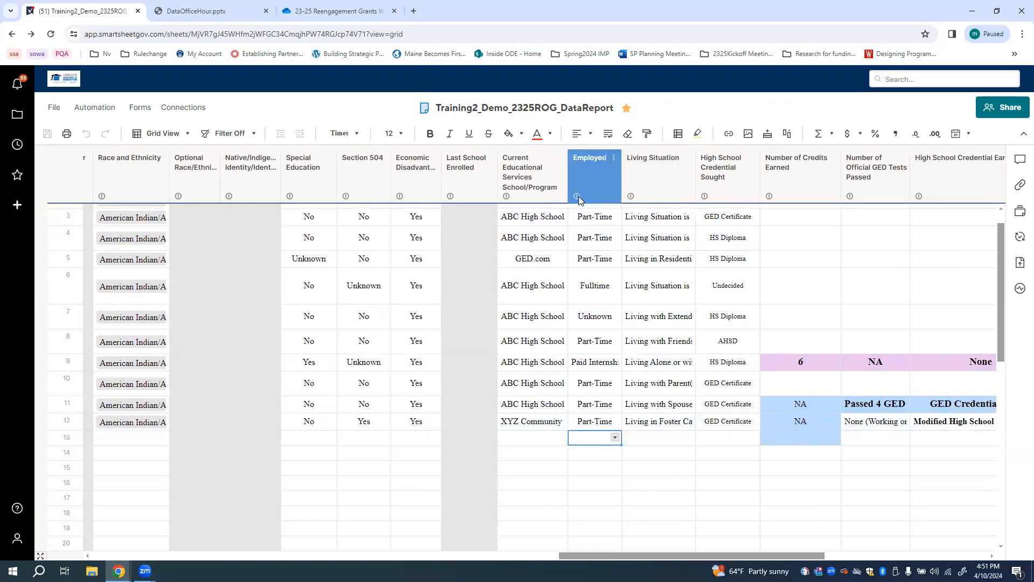
mouse_move(577, 199)
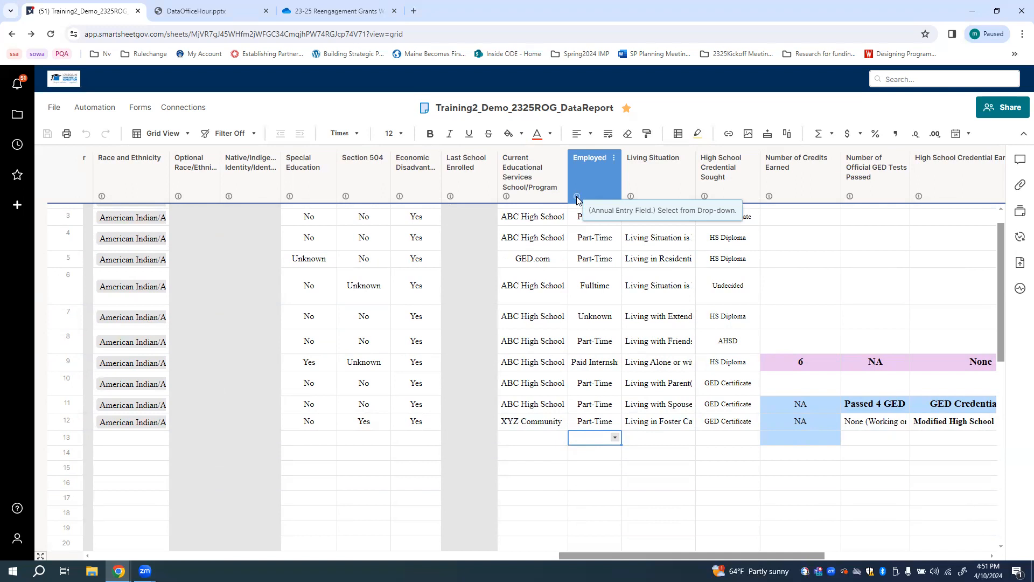
left_click_drag(617, 556, 109, 543)
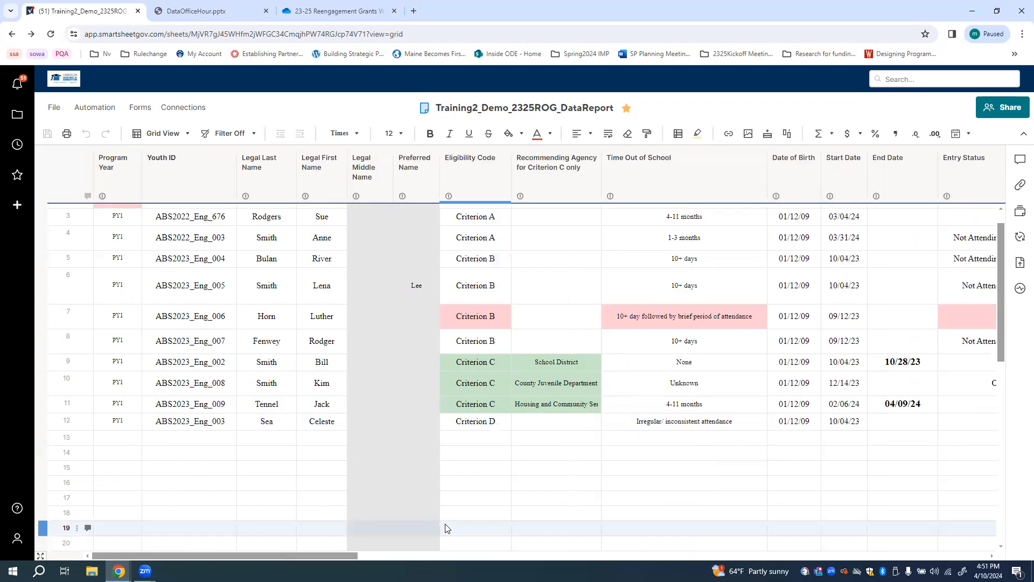
scroll(445, 528, "up", 1)
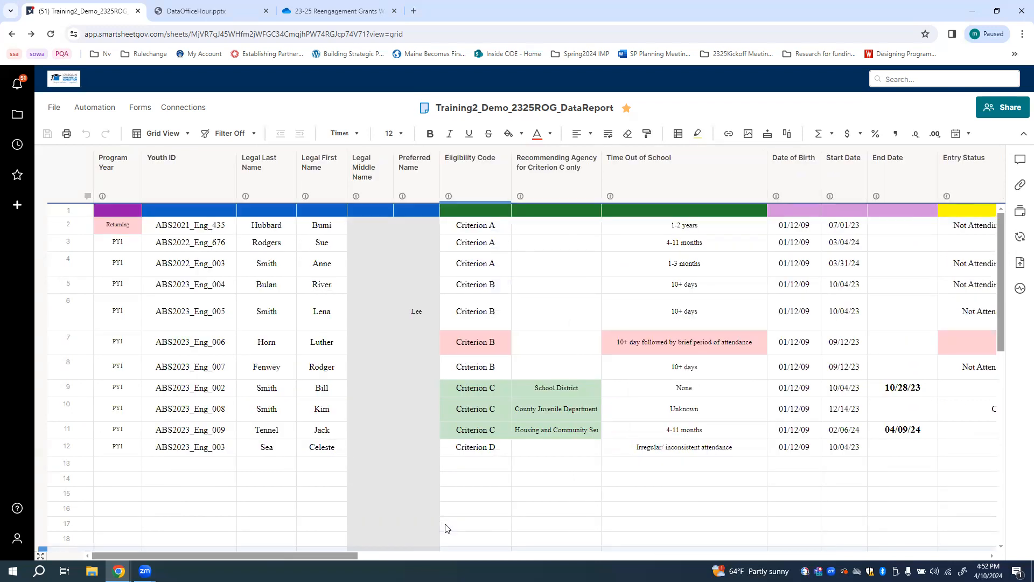